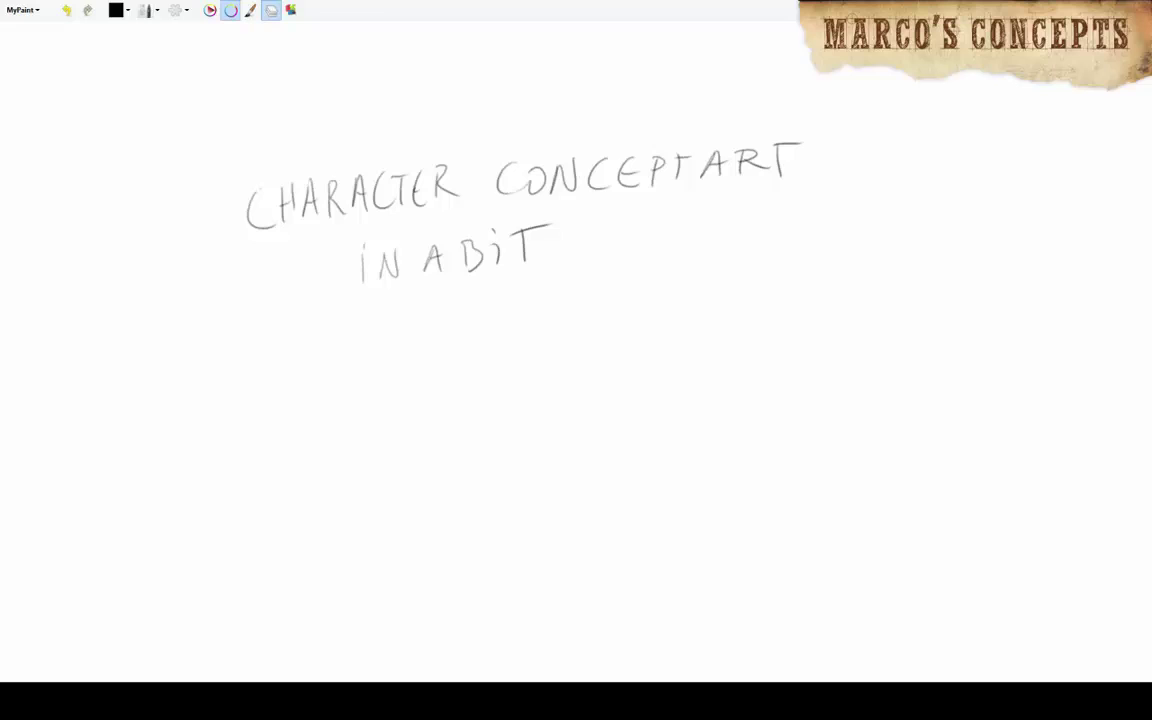
Wipe the handwritten title lettering off the canvas with the Delete key.
key("Delete")
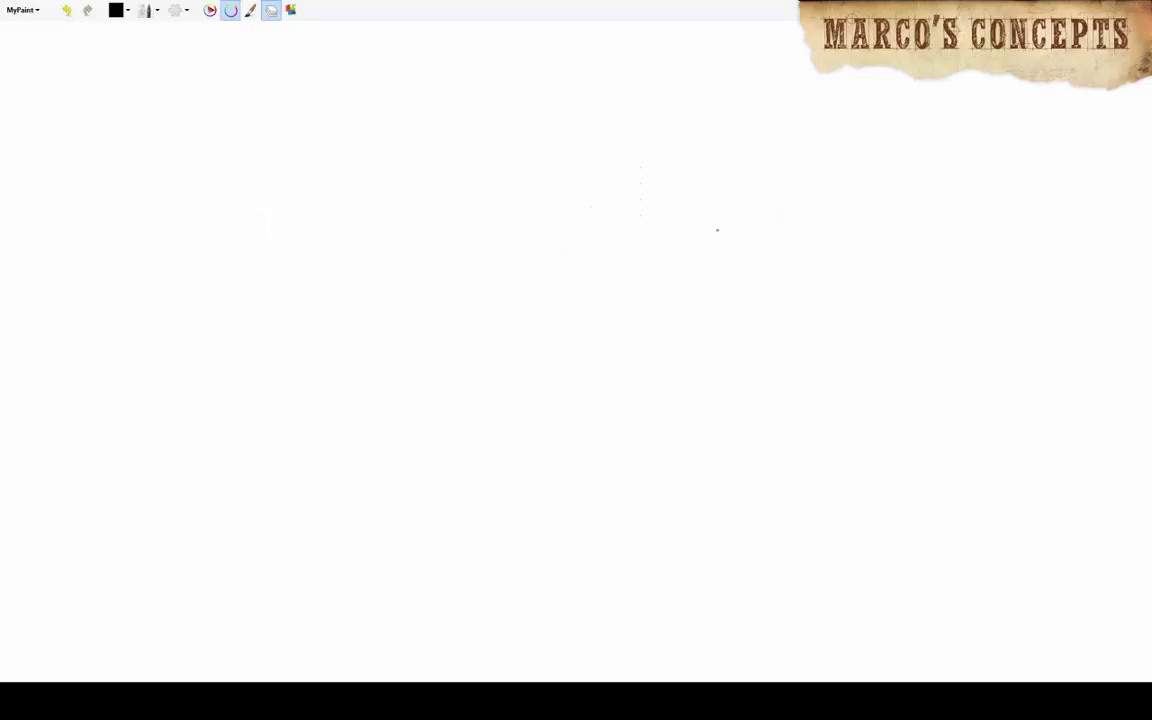
Pencil the first hero's head, cape, torso, legs, raised arm and fist.
mouse_move(344, 258)
left_mouse_down()
mouse_move(300, 277)
mouse_move(360, 298)
mouse_move(348, 312)
left_mouse_up()
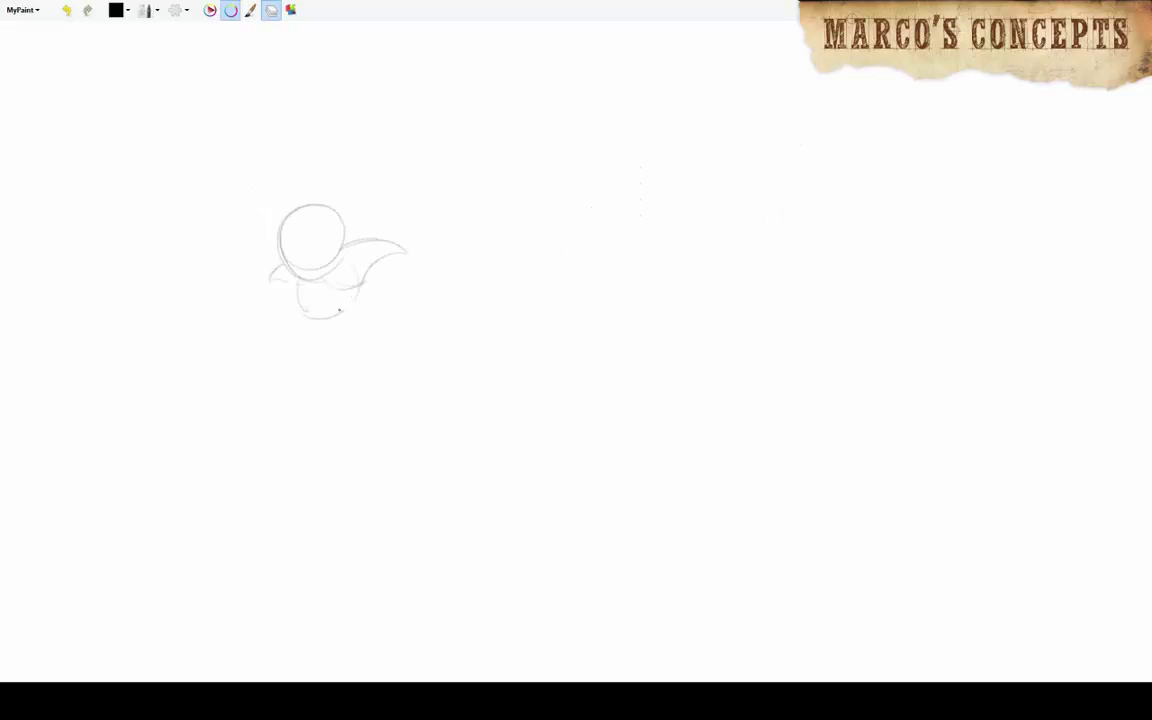
left_click_drag(268, 280, 322, 272)
mouse_move(270, 215)
left_mouse_down()
mouse_move(258, 240)
mouse_move(352, 196)
mouse_move(290, 210)
mouse_move(318, 228)
left_mouse_up()
mouse_move(274, 277)
left_mouse_down()
mouse_move(326, 300)
mouse_move(255, 340)
mouse_move(345, 306)
mouse_move(386, 358)
mouse_move(362, 378)
left_mouse_up()
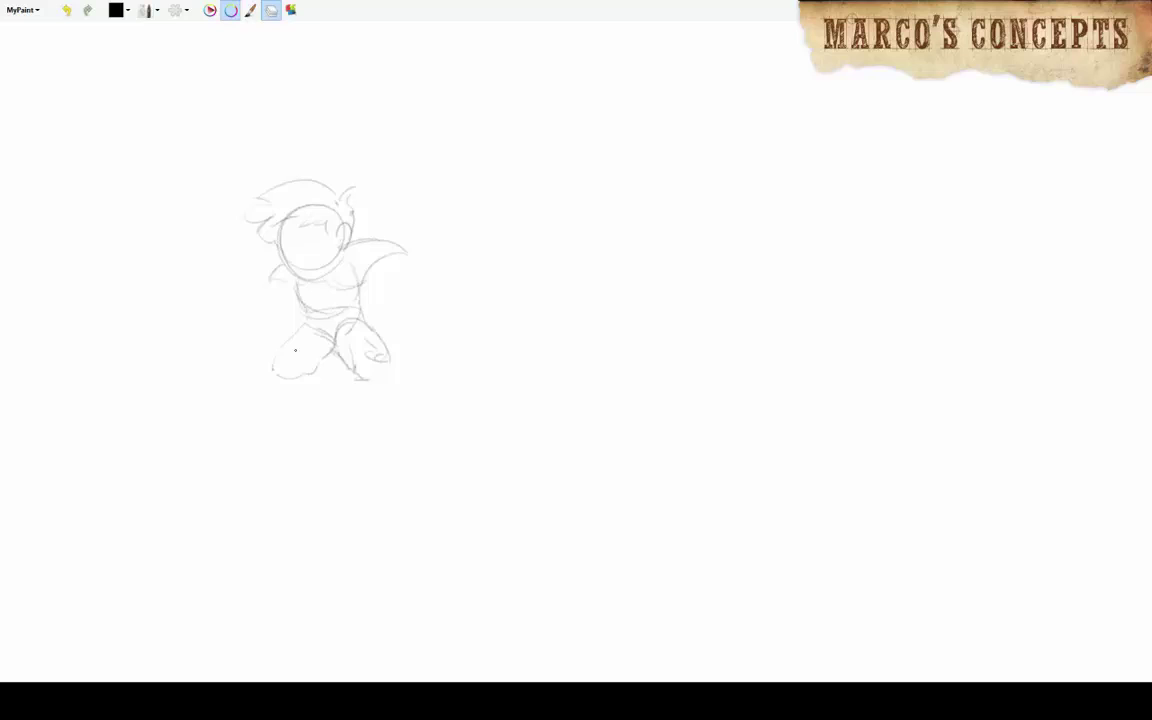
mouse_move(305, 325)
left_mouse_down()
mouse_move(272, 372)
mouse_move(310, 382)
left_mouse_up()
mouse_move(345, 250)
left_mouse_down()
mouse_move(398, 262)
mouse_move(358, 222)
mouse_move(352, 272)
mouse_move(368, 285)
left_mouse_up()
mouse_move(266, 252)
left_mouse_down()
mouse_move(282, 272)
mouse_move(300, 270)
mouse_move(265, 260)
mouse_move(302, 255)
left_mouse_up()
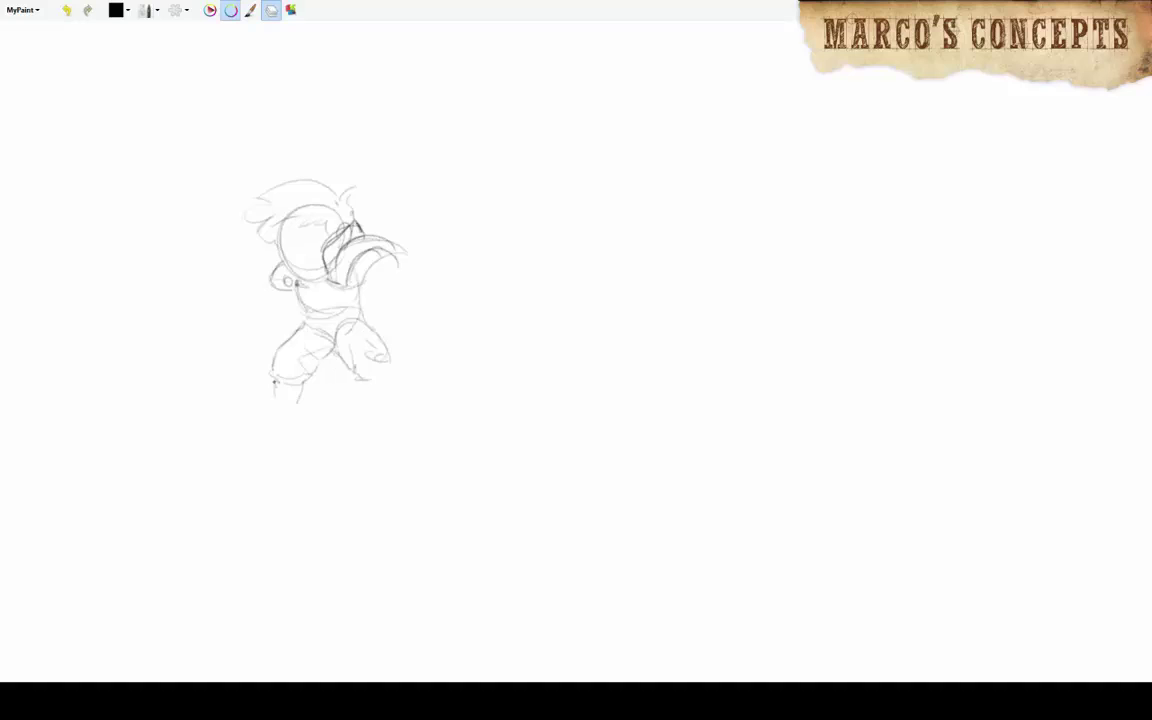
Add the left foot and the right leg down to its foot, with shading strokes.
left_click_drag(272, 401, 298, 410)
mouse_move(348, 328)
left_mouse_down()
mouse_move(355, 364)
mouse_move(408, 414)
left_mouse_up()
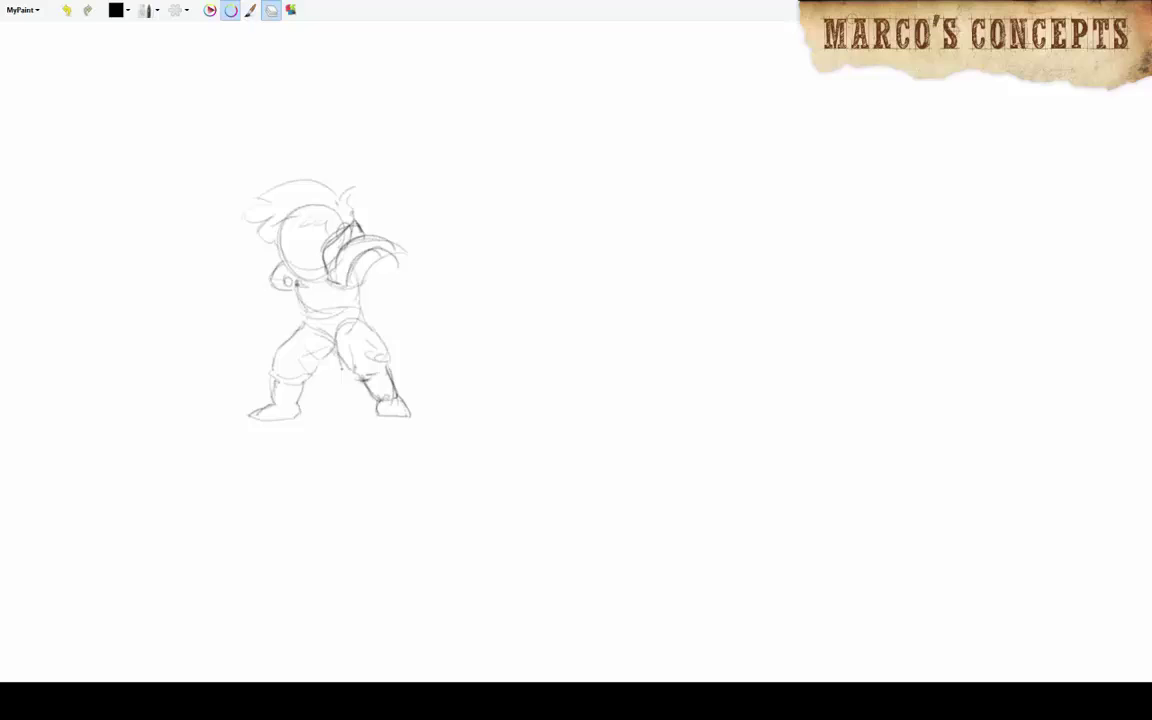
mouse_move(305, 316)
left_mouse_down()
mouse_move(344, 335)
mouse_move(344, 374)
mouse_move(362, 374)
left_mouse_up()
left_click_drag(346, 330, 354, 356)
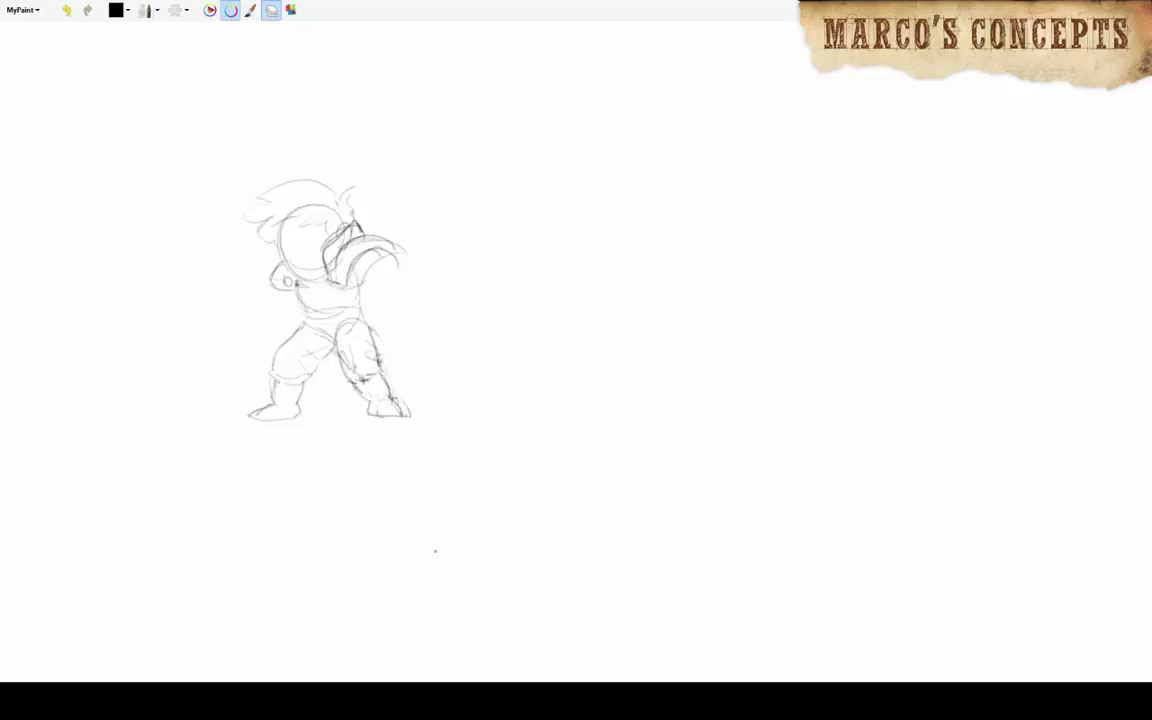
Darken the head, arm, torso, hip and left-leg contours.
left_click_drag(290, 205, 272, 280)
left_click_drag(255, 283, 312, 285)
left_click_drag(315, 225, 350, 275)
mouse_move(302, 240)
left_mouse_down()
mouse_move(356, 215)
mouse_move(328, 200)
left_mouse_up()
mouse_move(260, 270)
left_mouse_down()
mouse_move(322, 300)
mouse_move(242, 325)
left_mouse_up()
mouse_move(270, 325)
left_mouse_down()
mouse_move(300, 315)
mouse_move(336, 328)
mouse_move(270, 395)
left_mouse_up()
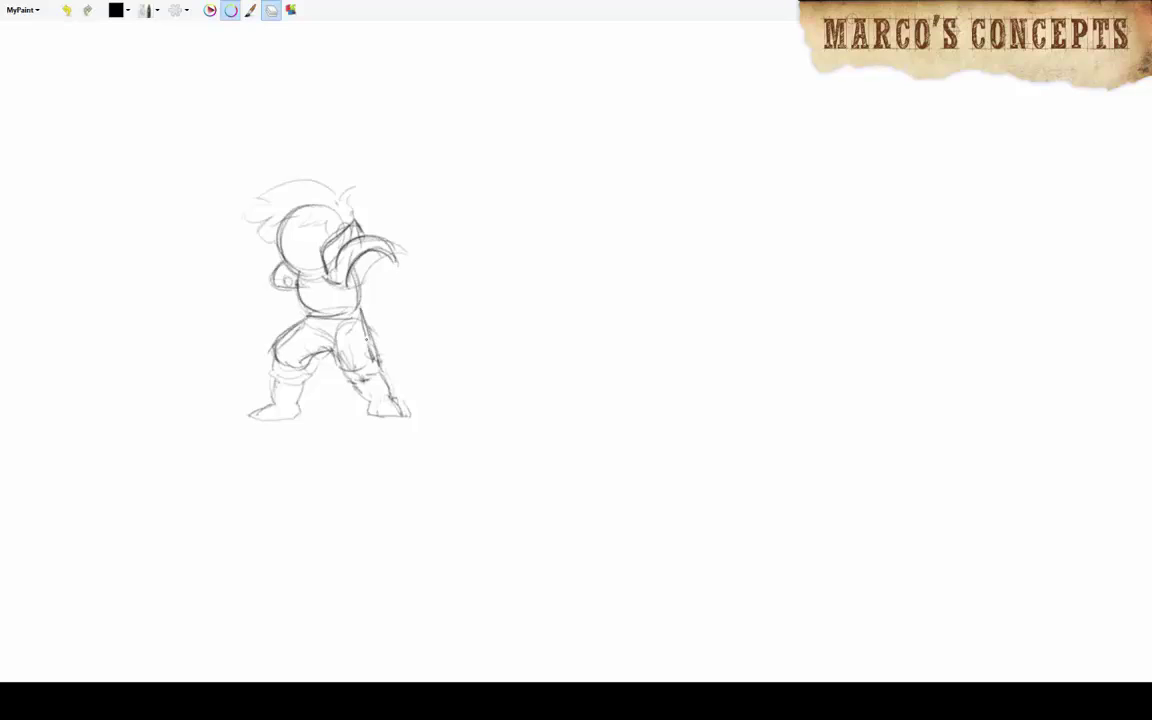
mouse_move(300, 345)
left_mouse_down()
mouse_move(310, 398)
mouse_move(310, 385)
left_mouse_up()
Firm up the hips and right leg, and ink the right boot solid dark.
mouse_move(334, 328)
left_mouse_down()
mouse_move(348, 365)
mouse_move(378, 392)
mouse_move(330, 318)
mouse_move(320, 336)
left_mouse_up()
mouse_move(330, 294)
left_mouse_down()
mouse_move(334, 332)
mouse_move(320, 350)
left_mouse_up()
left_click_drag(346, 340, 322, 360)
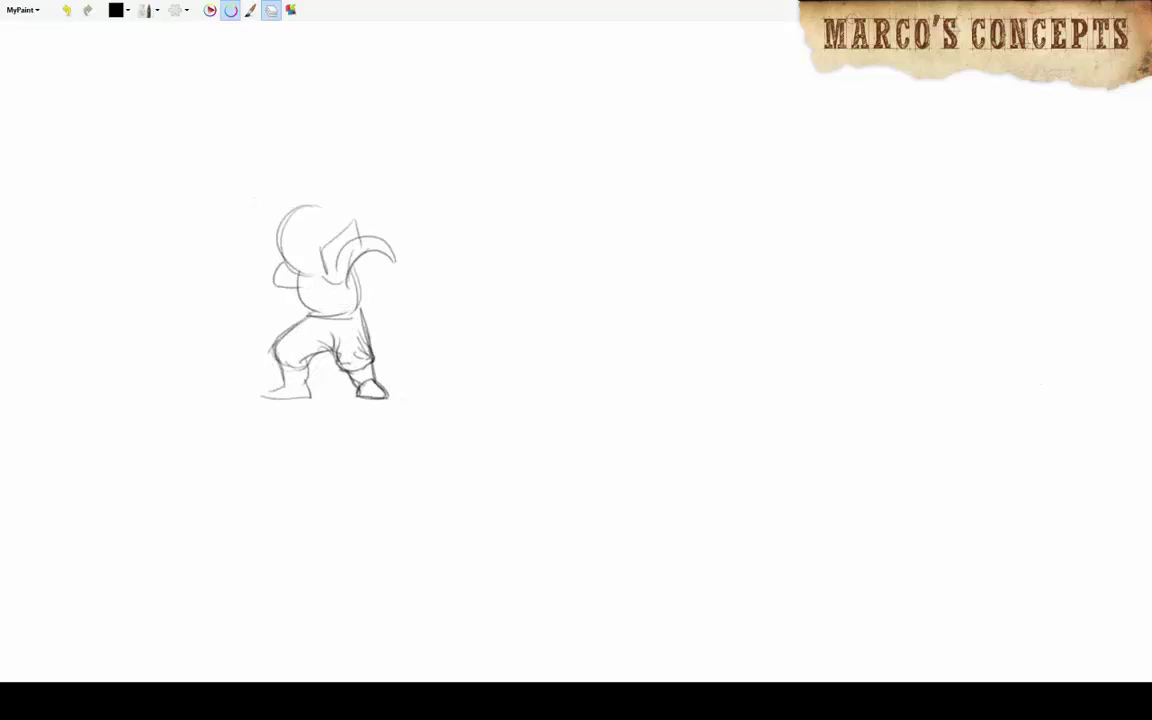
mouse_move(350, 352)
left_mouse_down()
mouse_move(365, 385)
mouse_move(344, 395)
mouse_move(362, 310)
mouse_move(364, 330)
left_mouse_up()
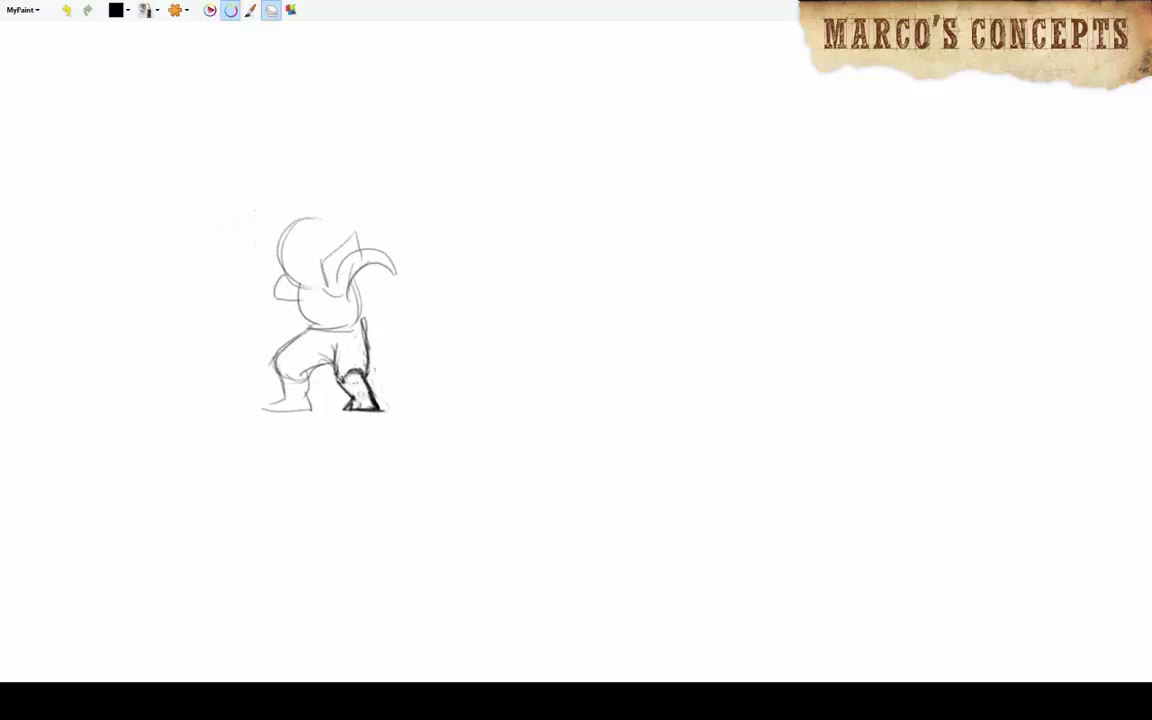
left_click_drag(332, 385, 338, 344)
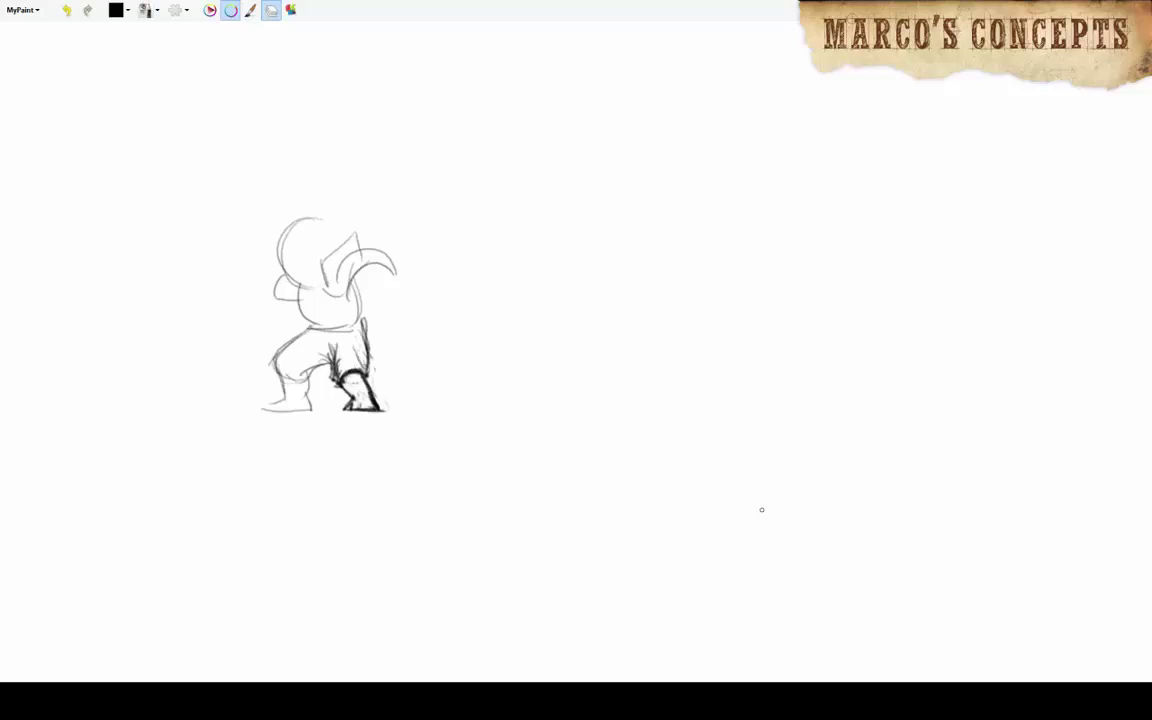
Sketch the second hero's head, face, ear, neck, collar, arm and hand.
mouse_move(510, 222)
left_mouse_down()
mouse_move(537, 234)
mouse_move(483, 257)
mouse_move(488, 283)
mouse_move(488, 243)
mouse_move(450, 232)
mouse_move(540, 228)
mouse_move(519, 249)
mouse_move(475, 256)
mouse_move(480, 285)
mouse_move(520, 280)
mouse_move(460, 240)
mouse_move(502, 234)
mouse_move(470, 240)
mouse_move(482, 256)
mouse_move(508, 250)
mouse_move(525, 198)
mouse_move(548, 228)
mouse_move(481, 264)
left_mouse_up()
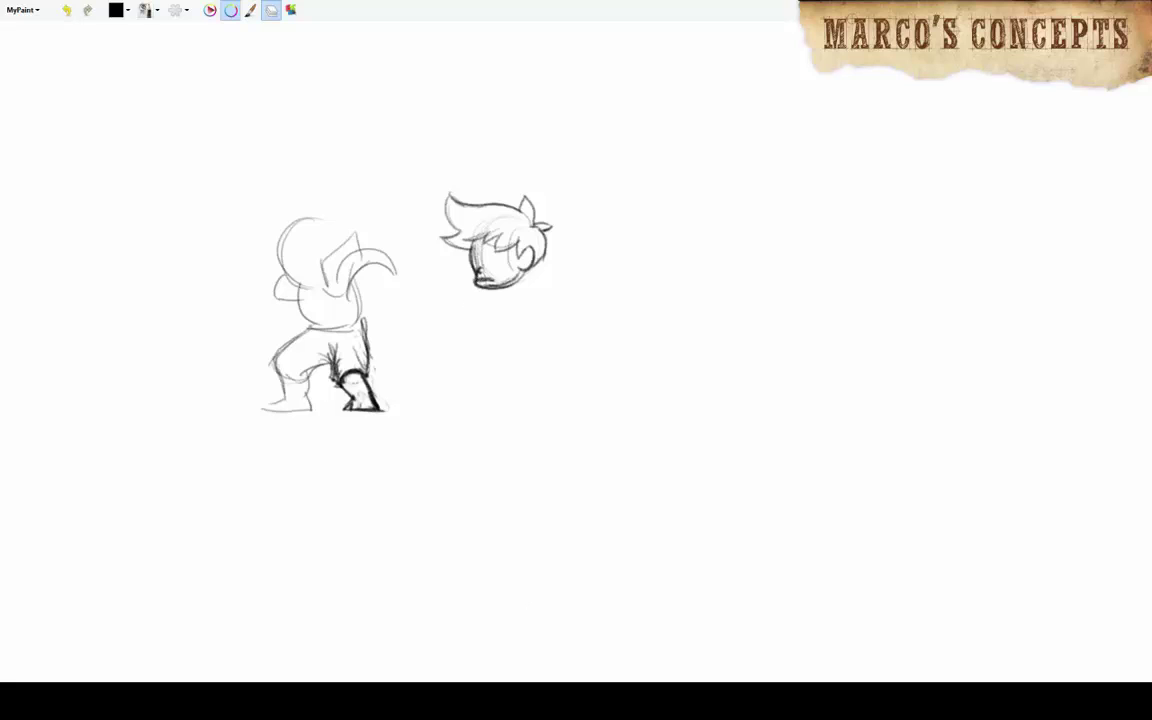
left_click_drag(452, 243, 470, 257)
mouse_move(518, 254)
left_mouse_down()
mouse_move(477, 240)
mouse_move(458, 260)
mouse_move(467, 263)
mouse_move(430, 402)
left_mouse_up()
mouse_move(504, 311)
left_mouse_down()
mouse_move(462, 294)
mouse_move(493, 310)
mouse_move(553, 267)
mouse_move(539, 301)
mouse_move(549, 314)
mouse_move(582, 282)
mouse_move(536, 302)
mouse_move(582, 293)
mouse_move(541, 314)
mouse_move(511, 318)
mouse_move(523, 331)
mouse_move(555, 330)
left_mouse_up()
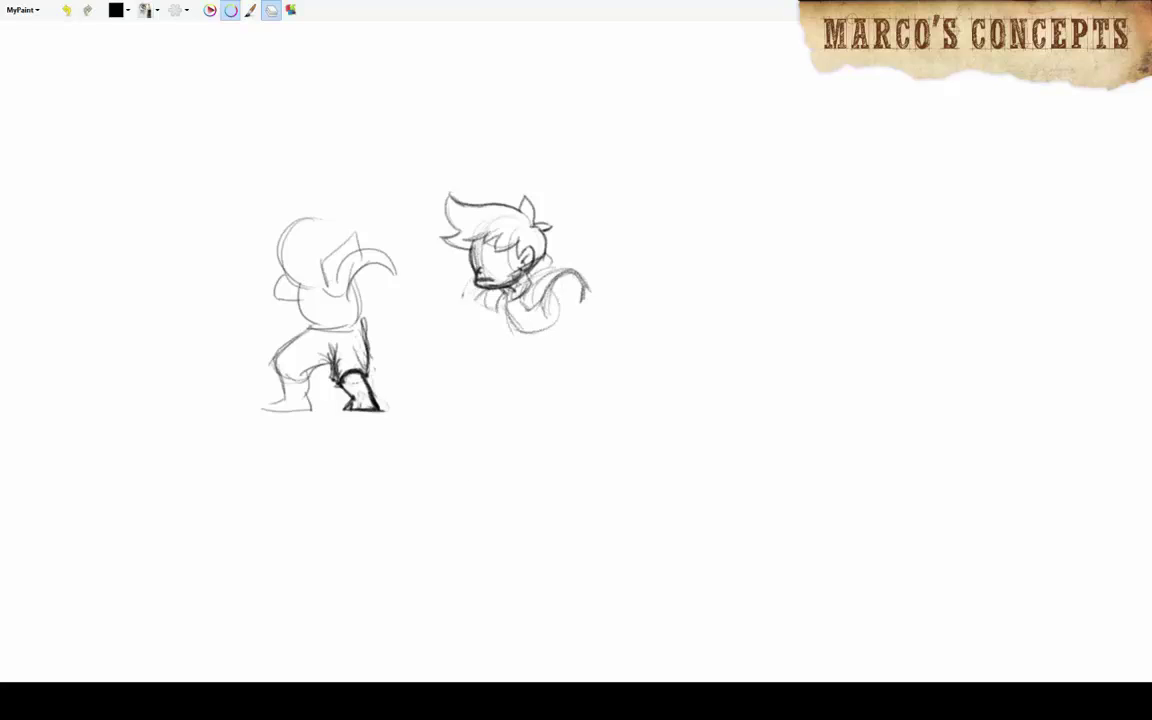
mouse_move(486, 338)
left_mouse_down()
mouse_move(484, 356)
mouse_move(505, 345)
mouse_move(502, 332)
mouse_move(478, 350)
mouse_move(490, 360)
mouse_move(505, 350)
left_mouse_up()
left_click_drag(515, 300, 543, 342)
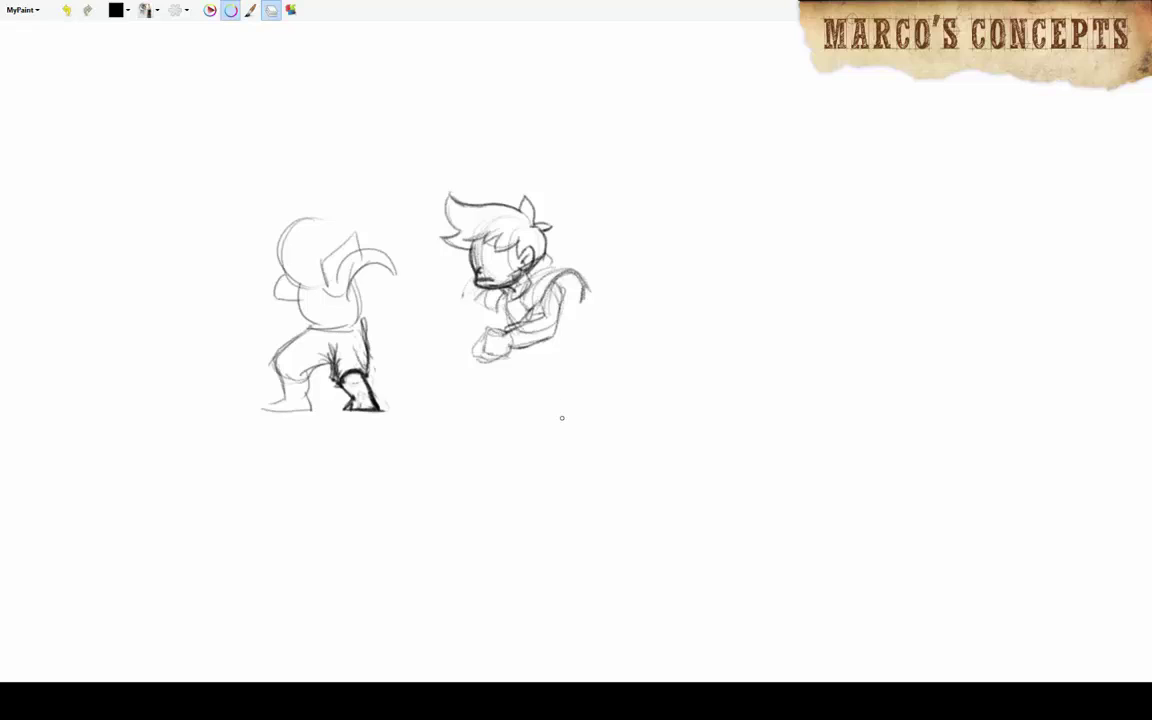
Erase the second hero's lower arm and hand, then begin a capsule limb study at right.
key("e")
mouse_move(540, 290)
left_mouse_down()
mouse_move(495, 335)
mouse_move(501, 374)
left_mouse_up()
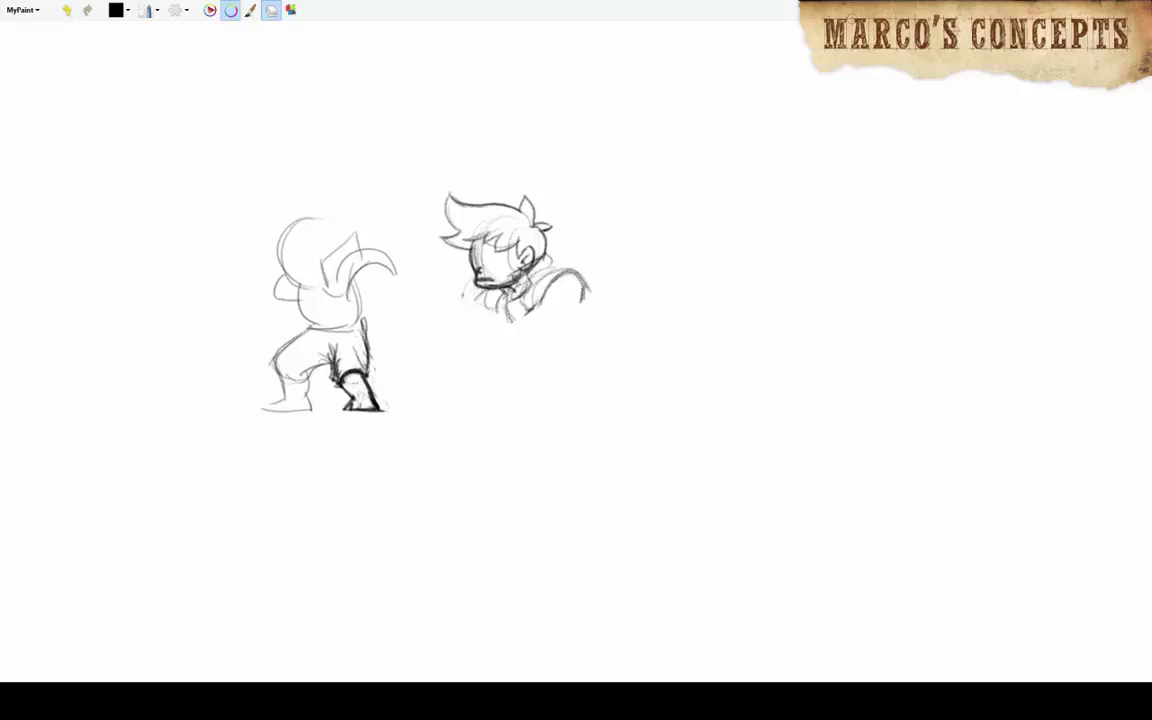
key("e")
mouse_move(703, 228)
left_mouse_down()
mouse_move(707, 300)
mouse_move(692, 345)
mouse_move(716, 300)
mouse_move(675, 335)
left_mouse_up()
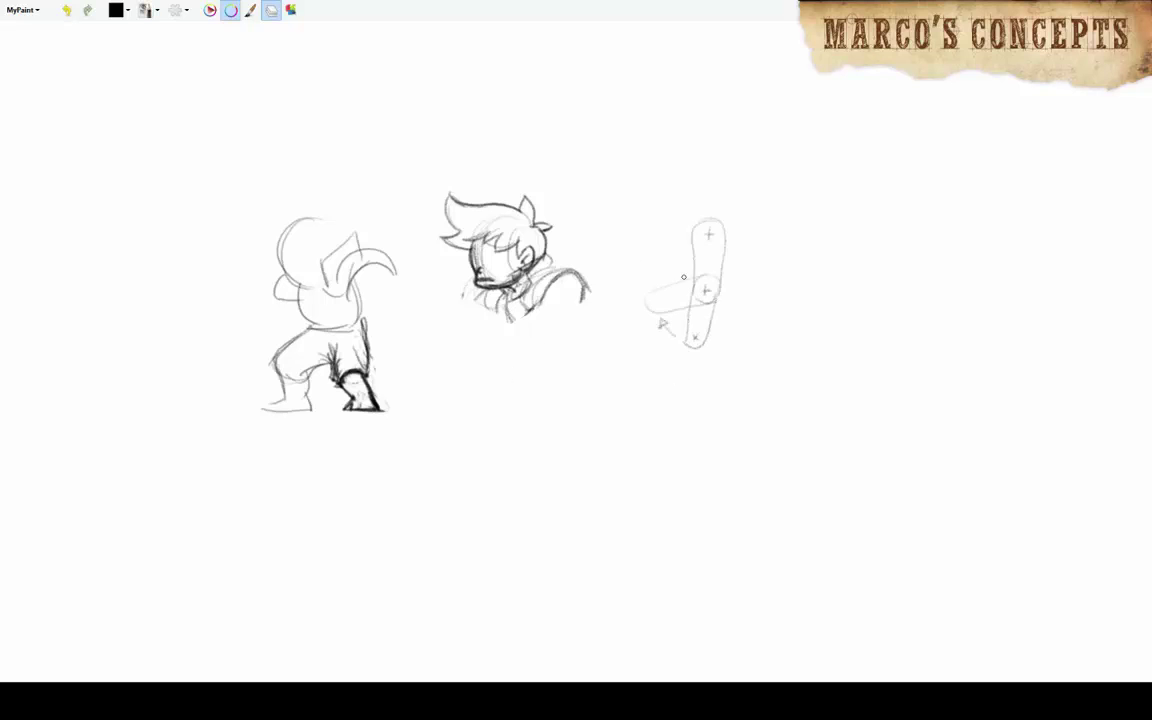
Undo the capsule study and sketch and darken the second hero's arm and scarf.
key("ctrl+z")
key("ctrl+z")
key("ctrl+z")
key("ctrl+z")
key("ctrl+z")
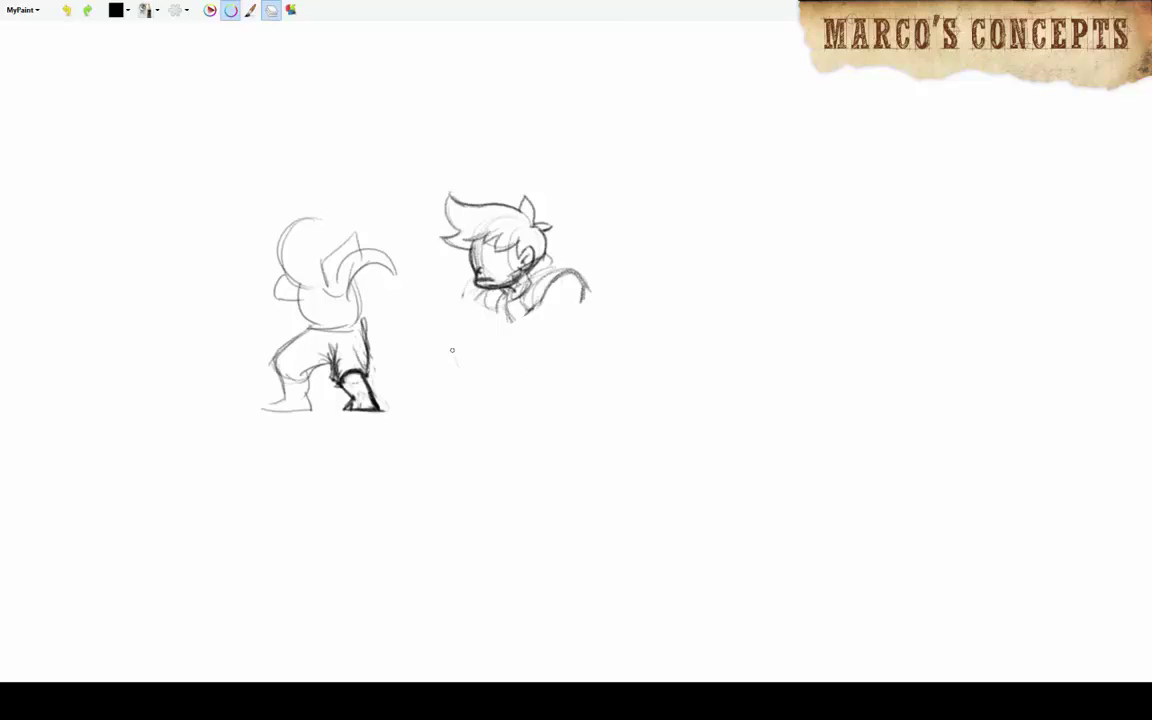
mouse_move(452, 350)
left_mouse_down()
mouse_move(500, 320)
mouse_move(490, 300)
mouse_move(537, 332)
mouse_move(490, 305)
mouse_move(470, 330)
mouse_move(480, 350)
mouse_move(465, 340)
left_mouse_up()
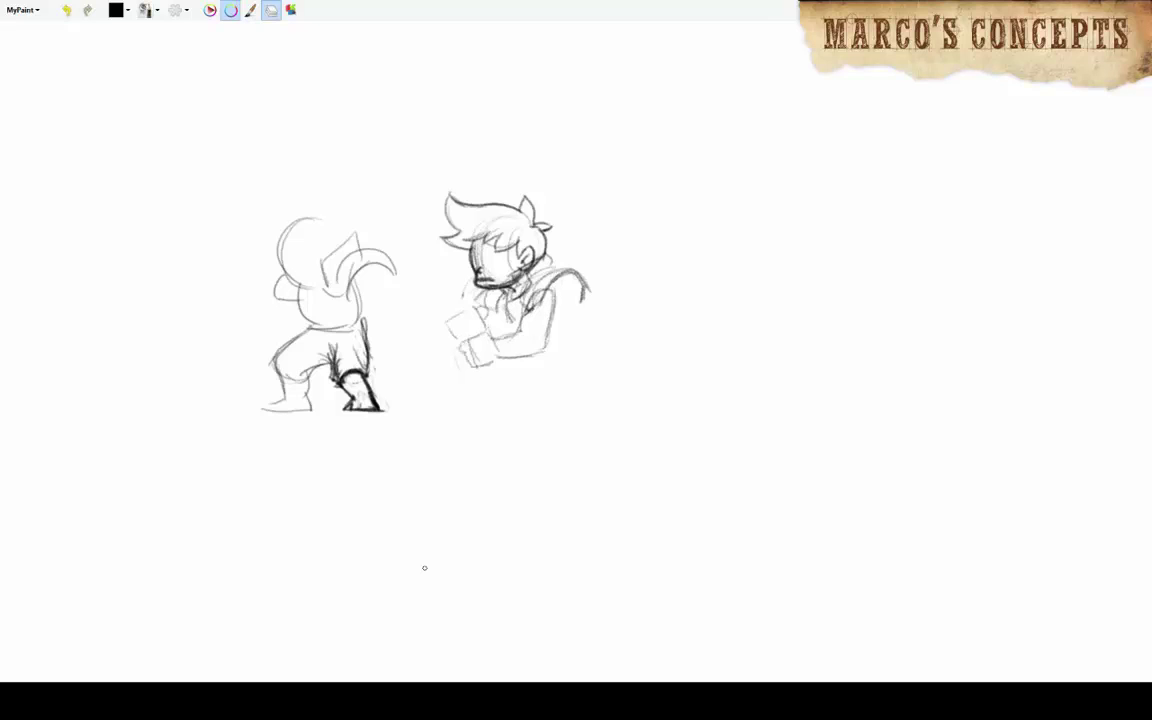
left_click_drag(460, 255, 498, 235)
mouse_move(465, 280)
left_mouse_down()
mouse_move(508, 250)
mouse_move(523, 280)
left_mouse_up()
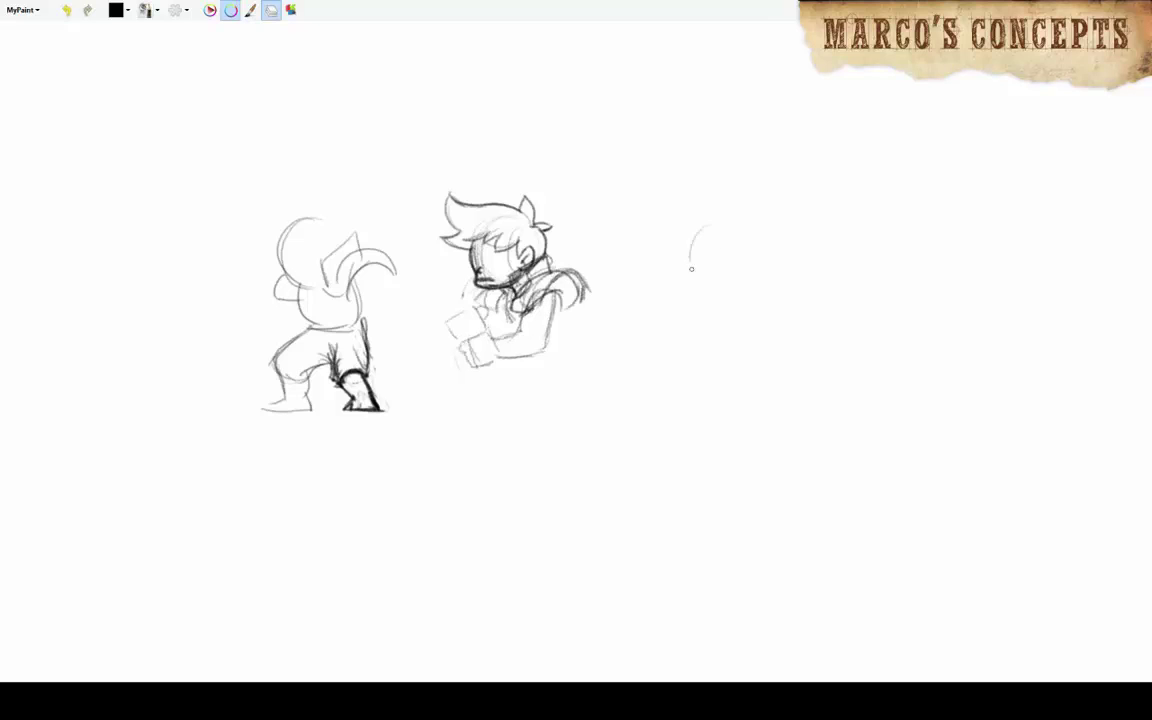
left_click_drag(718, 228, 690, 285)
Draw a circle with cup shapes at right and a crouching figure at far left.
mouse_move(688, 283)
left_mouse_down()
mouse_move(651, 284)
mouse_move(695, 288)
left_mouse_up()
left_click_drag(748, 278, 789, 315)
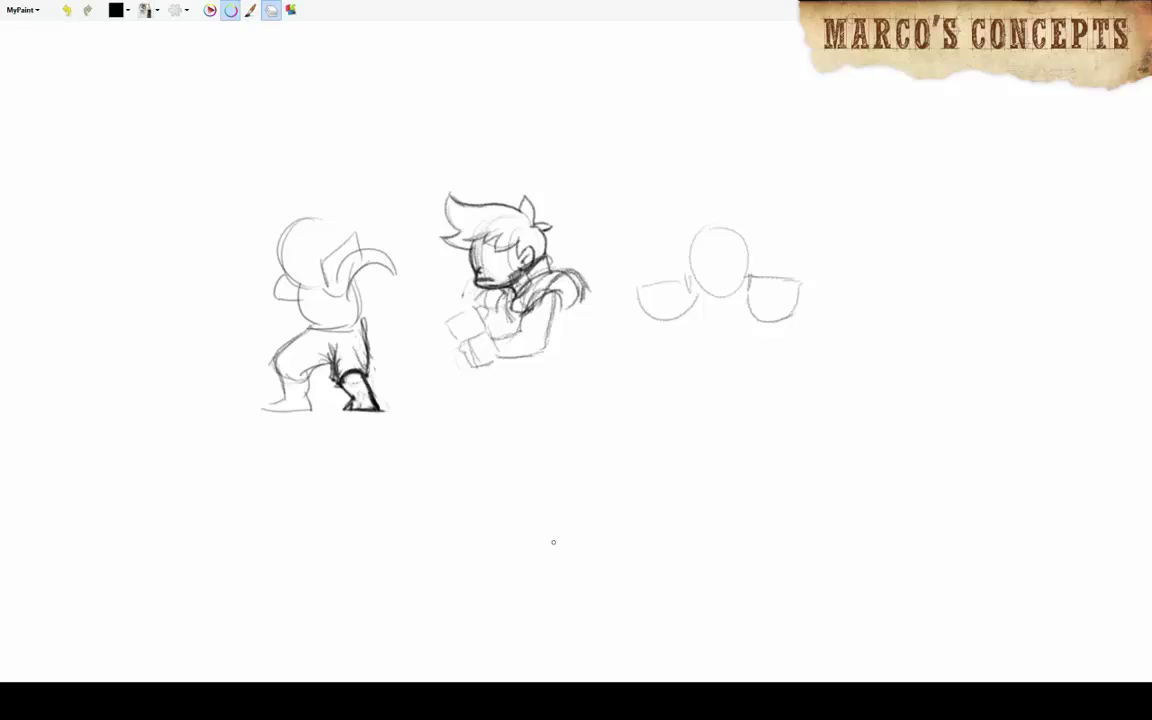
mouse_move(155, 309)
left_mouse_down()
mouse_move(265, 297)
mouse_move(120, 310)
mouse_move(228, 330)
mouse_move(113, 340)
mouse_move(90, 398)
left_mouse_up()
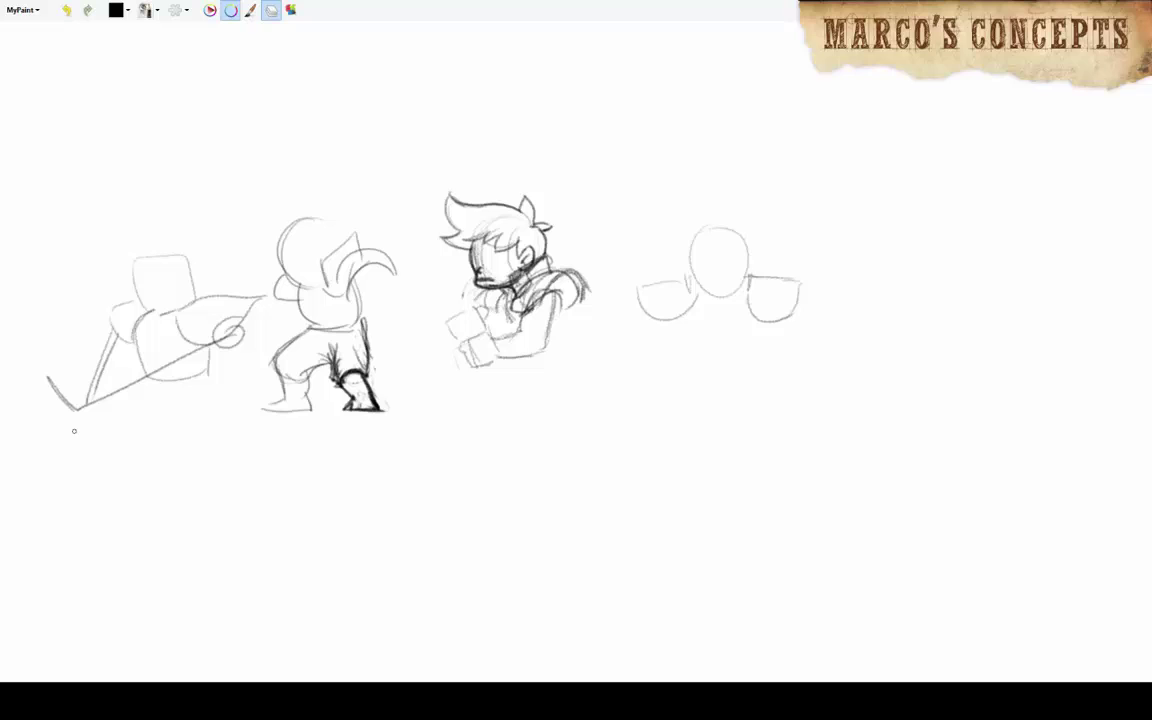
Add eyes to the second hero and sketch the sword and gripping hand.
left_click_drag(480, 260, 500, 266)
left_click_drag(433, 348, 448, 318)
mouse_move(448, 318)
left_mouse_down()
mouse_move(491, 333)
mouse_move(440, 345)
mouse_move(495, 355)
mouse_move(270, 210)
mouse_move(418, 330)
mouse_move(380, 266)
mouse_move(446, 322)
mouse_move(427, 350)
left_mouse_up()
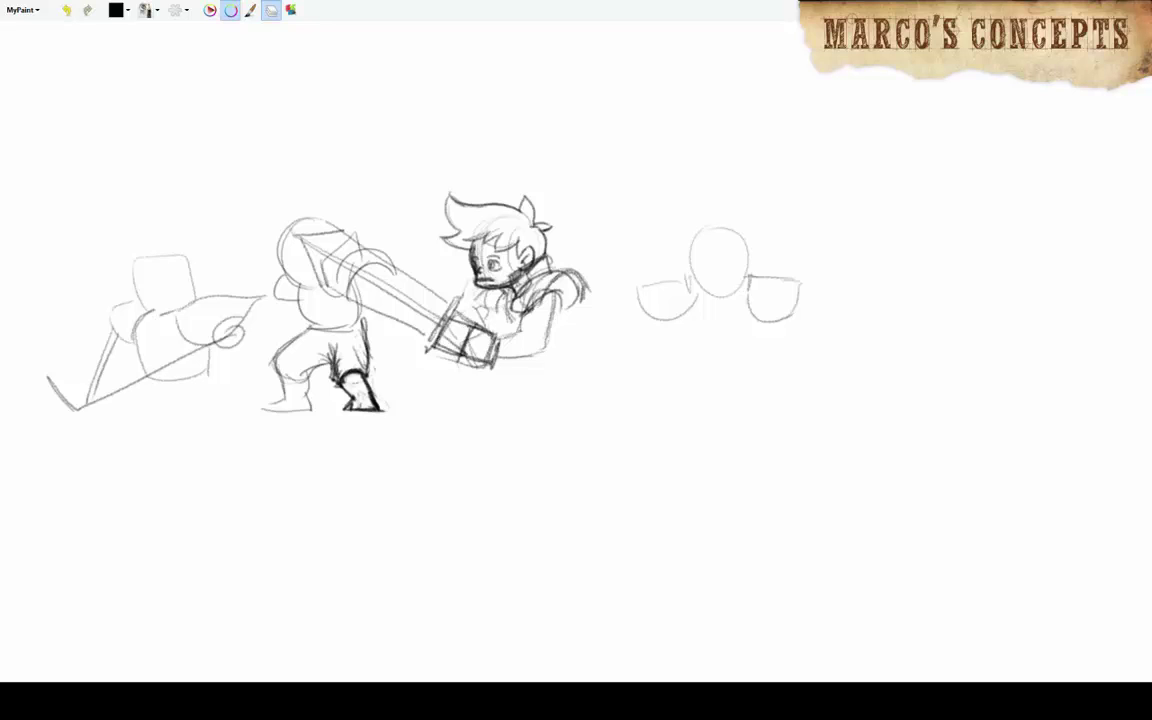
Below the top row, sketch a sword with blade, crossguard and grip, a shield arc and fist.
scroll(661, 339, "down", 5)
scroll(489, 406, "left", 2)
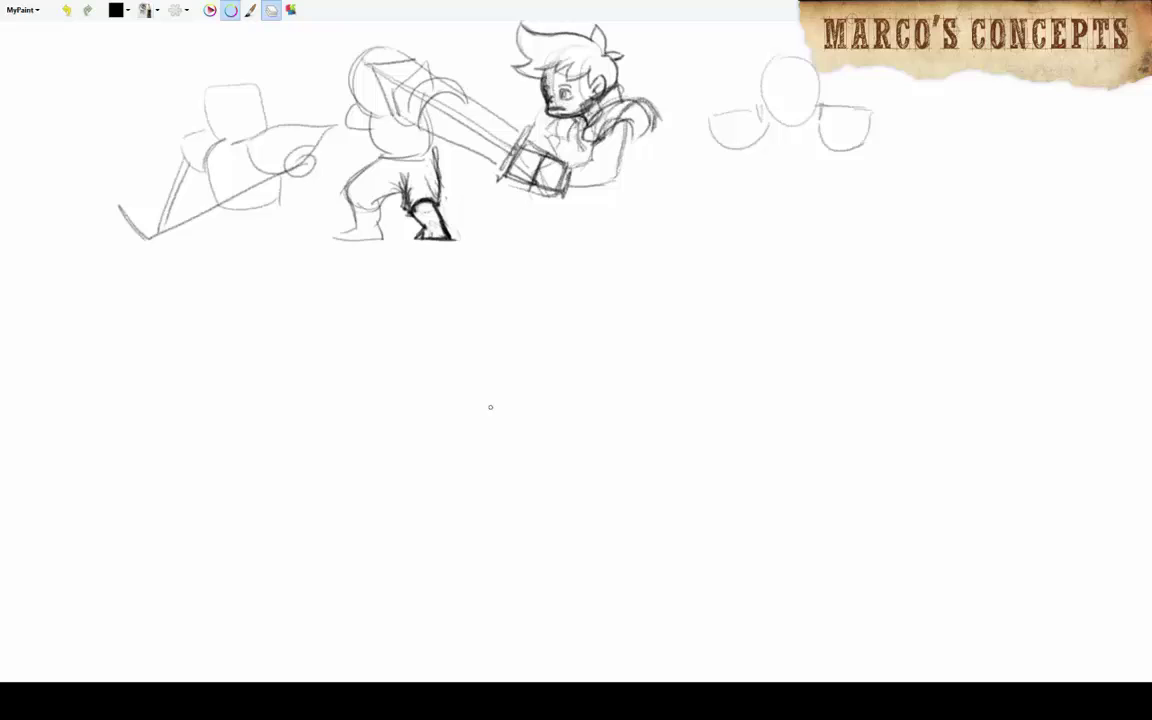
mouse_move(495, 478)
left_mouse_down()
mouse_move(417, 350)
mouse_move(418, 405)
left_mouse_up()
mouse_move(415, 348)
left_mouse_down()
mouse_move(470, 388)
mouse_move(463, 437)
left_mouse_up()
mouse_move(460, 380)
left_mouse_down()
mouse_move(518, 476)
mouse_move(509, 530)
mouse_move(528, 520)
left_mouse_up()
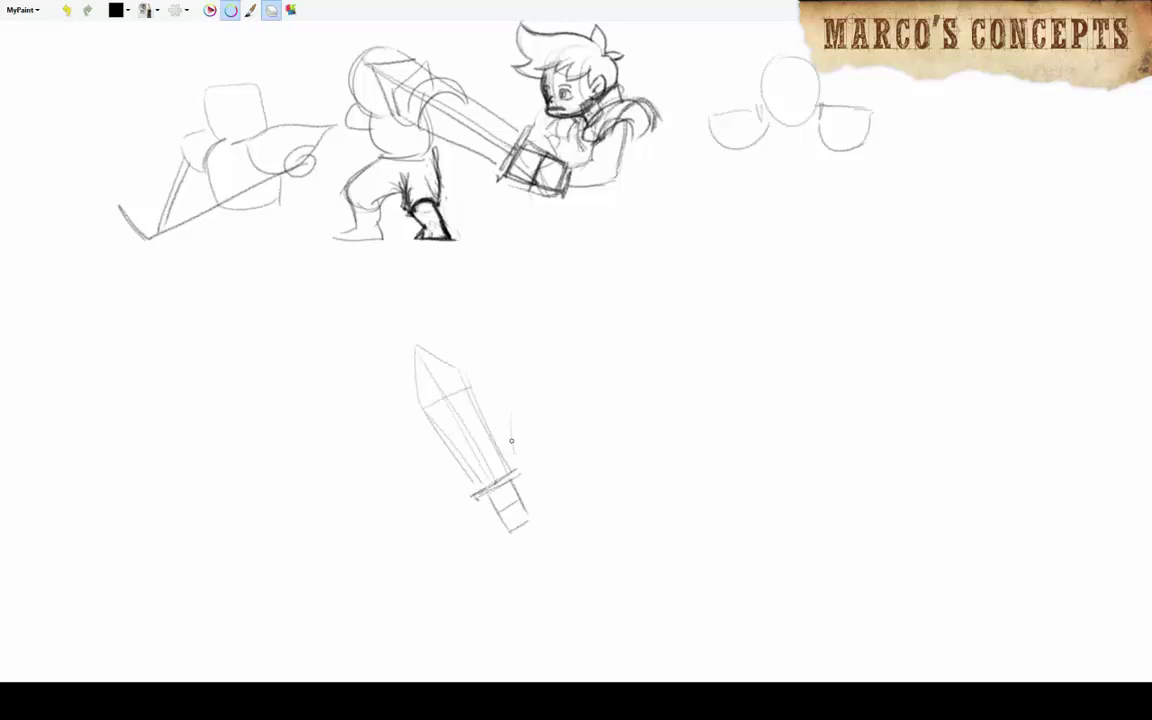
mouse_move(512, 432)
left_mouse_down()
mouse_move(566, 430)
mouse_move(535, 462)
mouse_move(560, 515)
left_mouse_up()
left_click_drag(570, 450, 606, 500)
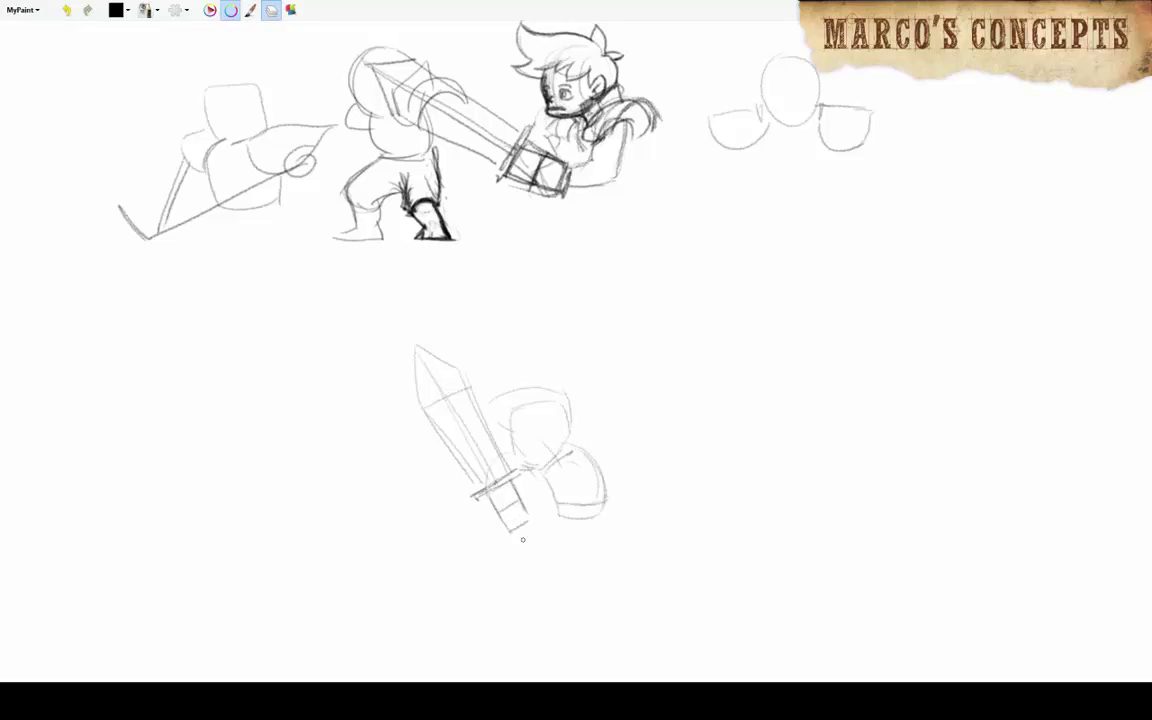
mouse_move(417, 348)
left_mouse_down()
mouse_move(474, 492)
mouse_move(467, 380)
mouse_move(476, 495)
left_mouse_up()
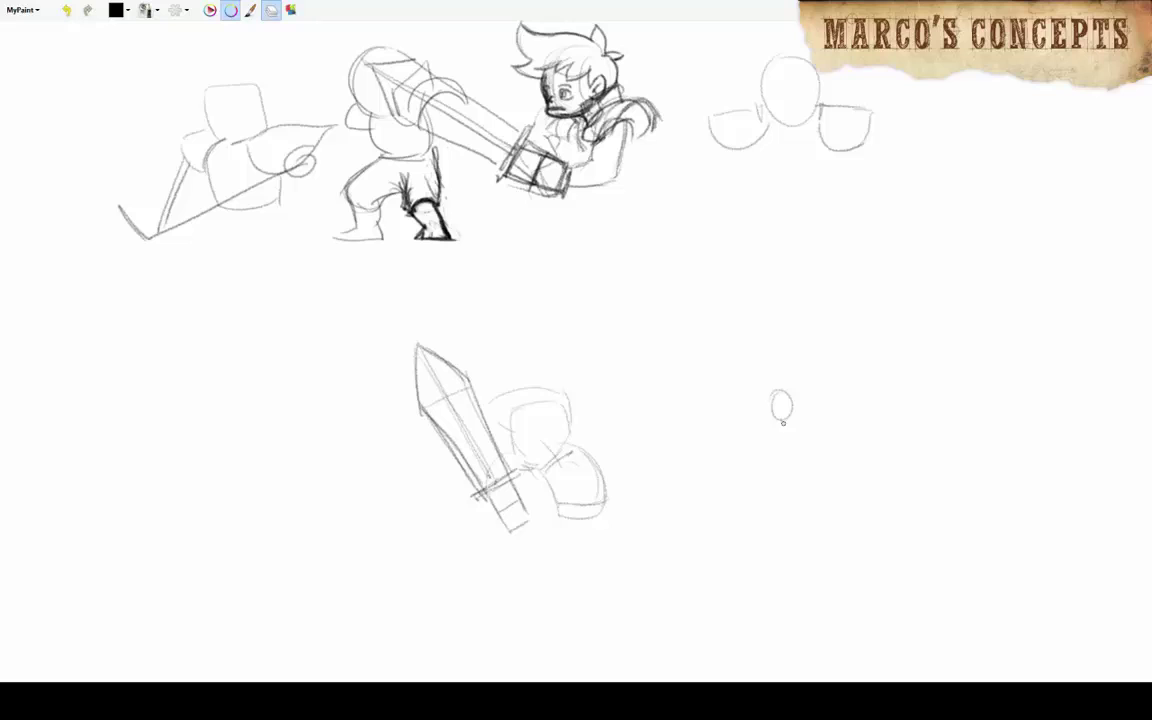
Sketch a stick figure beside a small winged figure holding a sword.
mouse_move(783, 420)
left_mouse_down()
mouse_move(742, 458)
mouse_move(762, 555)
left_mouse_up()
left_click_drag(800, 468, 808, 558)
left_click_drag(738, 560, 766, 556)
mouse_move(890, 418)
left_mouse_down()
mouse_move(911, 437)
mouse_move(890, 419)
left_mouse_up()
left_click_drag(872, 462, 880, 515)
mouse_move(915, 455)
left_mouse_down()
mouse_move(910, 515)
mouse_move(812, 400)
left_mouse_up()
left_click_drag(890, 420, 940, 445)
left_click_drag(806, 467, 832, 467)
mouse_move(783, 398)
left_mouse_down()
mouse_move(781, 422)
mouse_move(740, 462)
left_mouse_up()
mouse_move(796, 428)
left_mouse_down()
mouse_move(762, 556)
mouse_move(806, 555)
left_mouse_up()
Try legs for the shield figure, undo them, and add darker strokes closing its bottom.
left_click_drag(487, 530, 470, 568)
left_click_drag(590, 540, 541, 577)
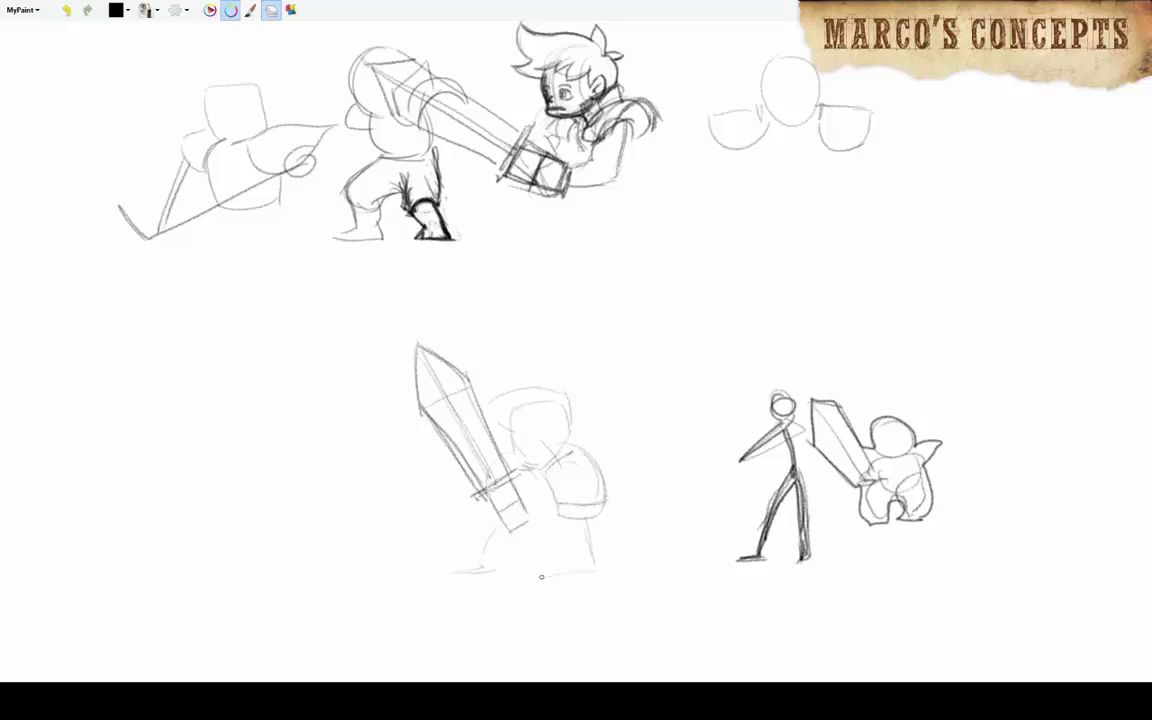
mouse_move(497, 530)
left_mouse_down()
mouse_move(490, 568)
mouse_move(456, 573)
left_mouse_up()
mouse_move(557, 545)
left_mouse_down()
mouse_move(559, 567)
mouse_move(584, 572)
left_mouse_up()
mouse_move(500, 522)
left_mouse_down()
mouse_move(482, 555)
mouse_move(542, 537)
left_mouse_up()
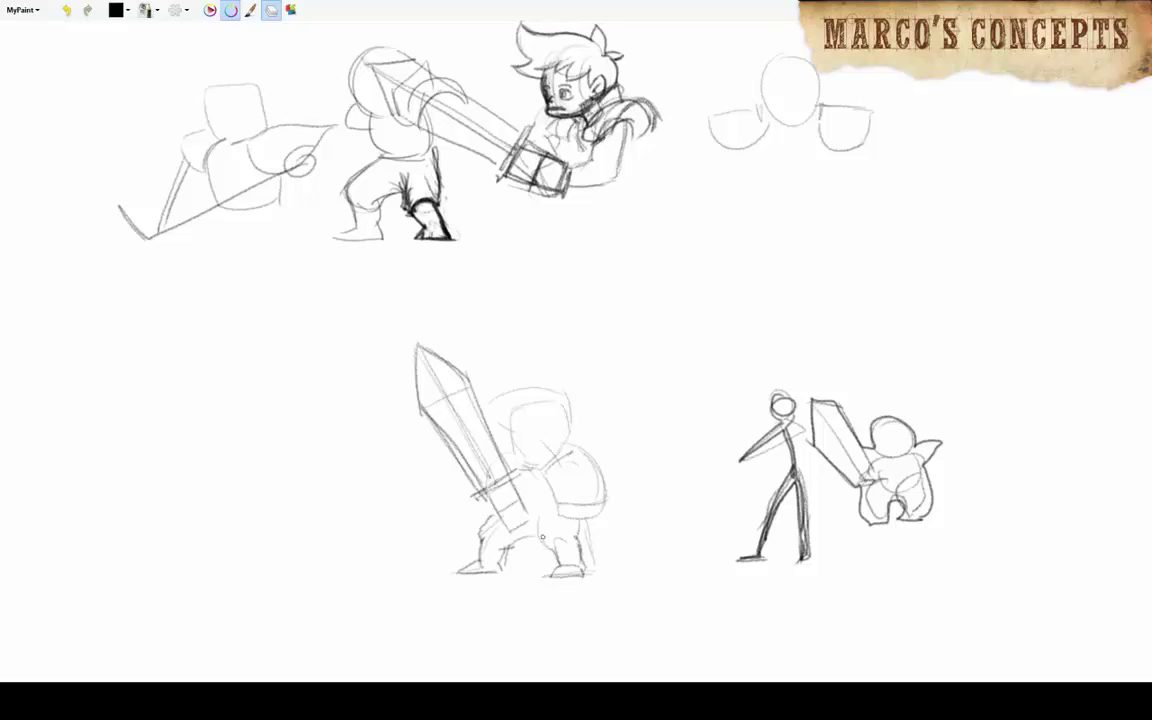
key("ctrl+z")
key("ctrl+z")
key("ctrl+z")
key("ctrl+z")
key("ctrl+z")
key("ctrl+z")
key("ctrl+z")
key("ctrl+z")
key("ctrl+z")
left_click_drag(499, 458, 547, 438)
left_click_drag(473, 480, 528, 446)
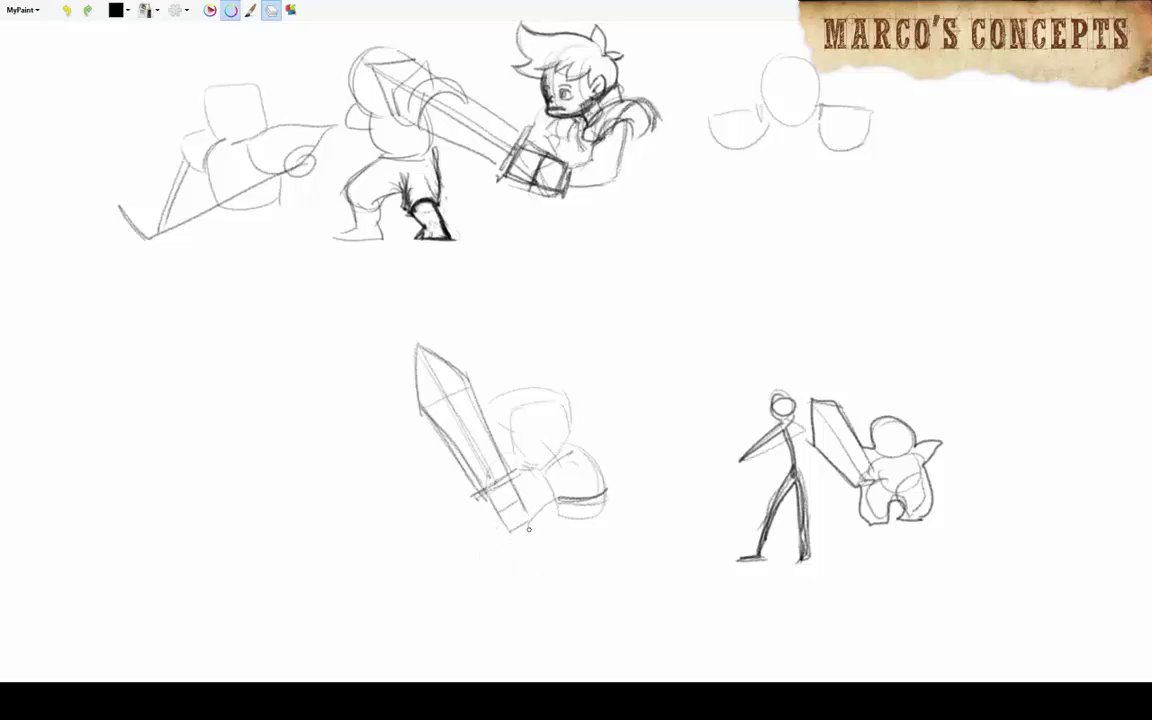
left_click_drag(529, 528, 615, 520)
Draw two stick-figure studies and enclose them in an oval and a rounded box.
left_click_drag(705, 258, 703, 259)
left_click_drag(660, 302, 744, 300)
left_click_drag(705, 282, 688, 408)
left_click_drag(708, 330, 732, 408)
left_click_drag(838, 262, 836, 263)
left_click_drag(790, 305, 870, 300)
left_click_drag(838, 285, 836, 322)
left_click_drag(796, 360, 878, 362)
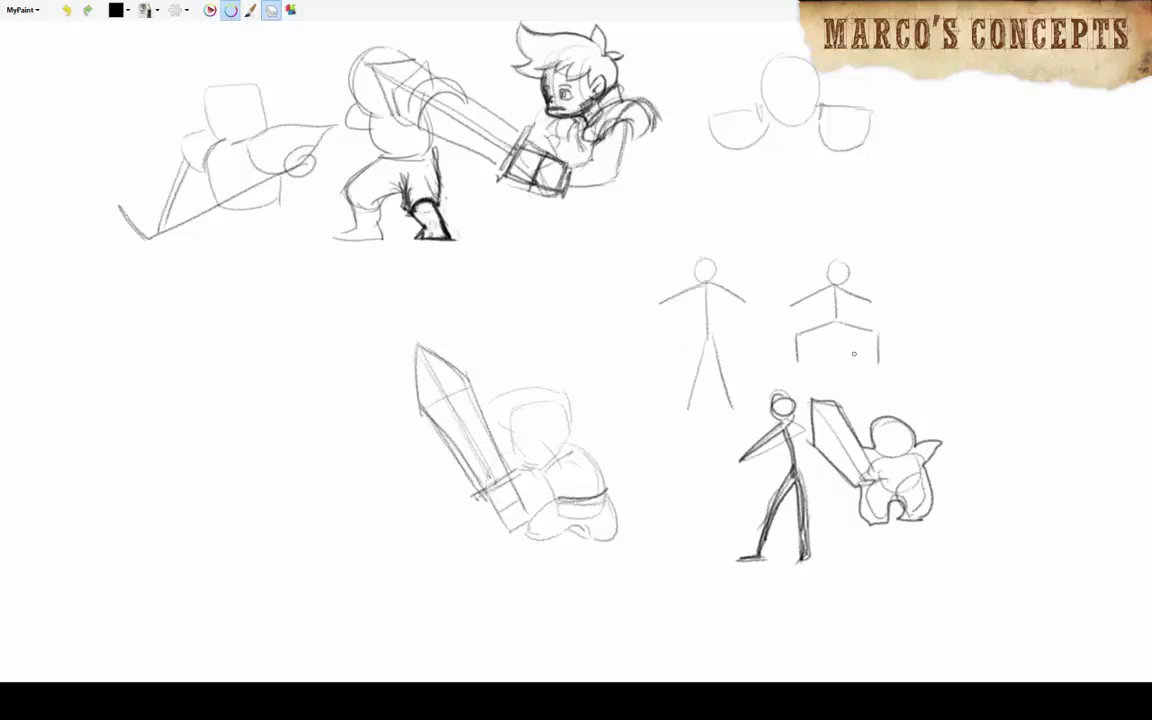
left_click_drag(796, 312, 870, 304)
left_click_drag(836, 256, 790, 362)
left_click_drag(705, 252, 745, 406)
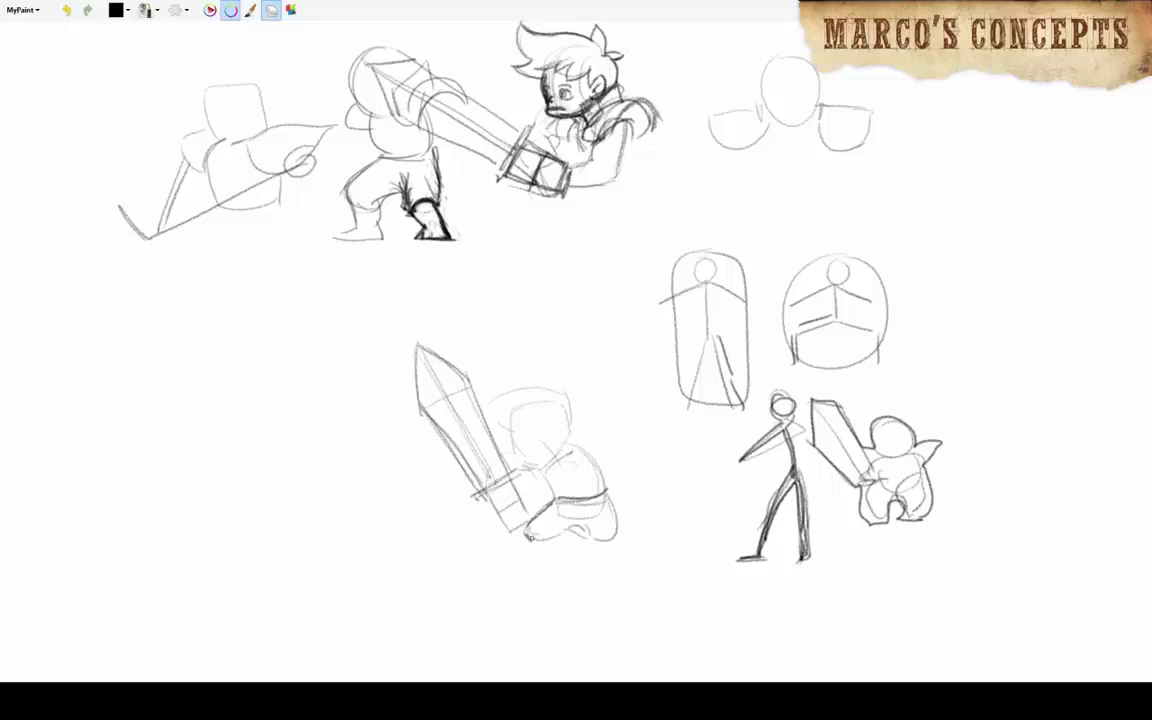
Extend the sword figure into knees; sketch a crouching figure on the left, then undo it.
left_click_drag(540, 520, 620, 548)
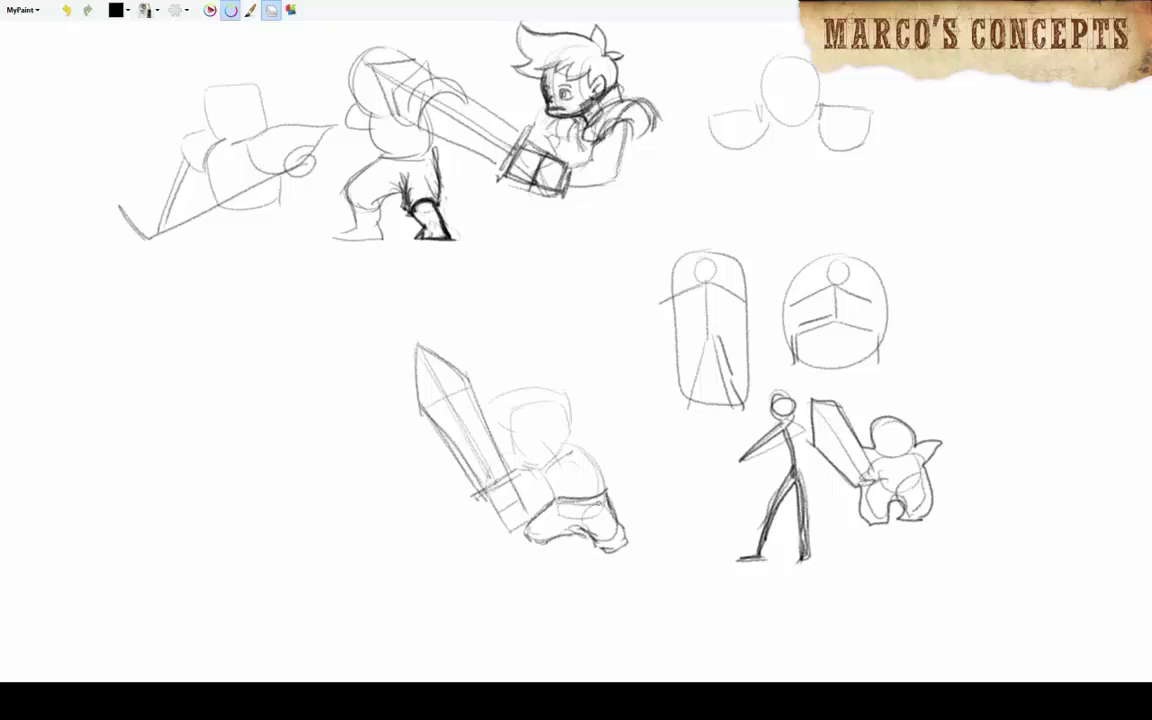
left_click_drag(582, 502, 600, 522)
left_click_drag(273, 339, 262, 380)
mouse_move(268, 378)
left_mouse_down()
mouse_move(300, 425)
mouse_move(245, 455)
left_mouse_up()
left_click_drag(330, 440, 228, 515)
left_click_drag(295, 470, 311, 504)
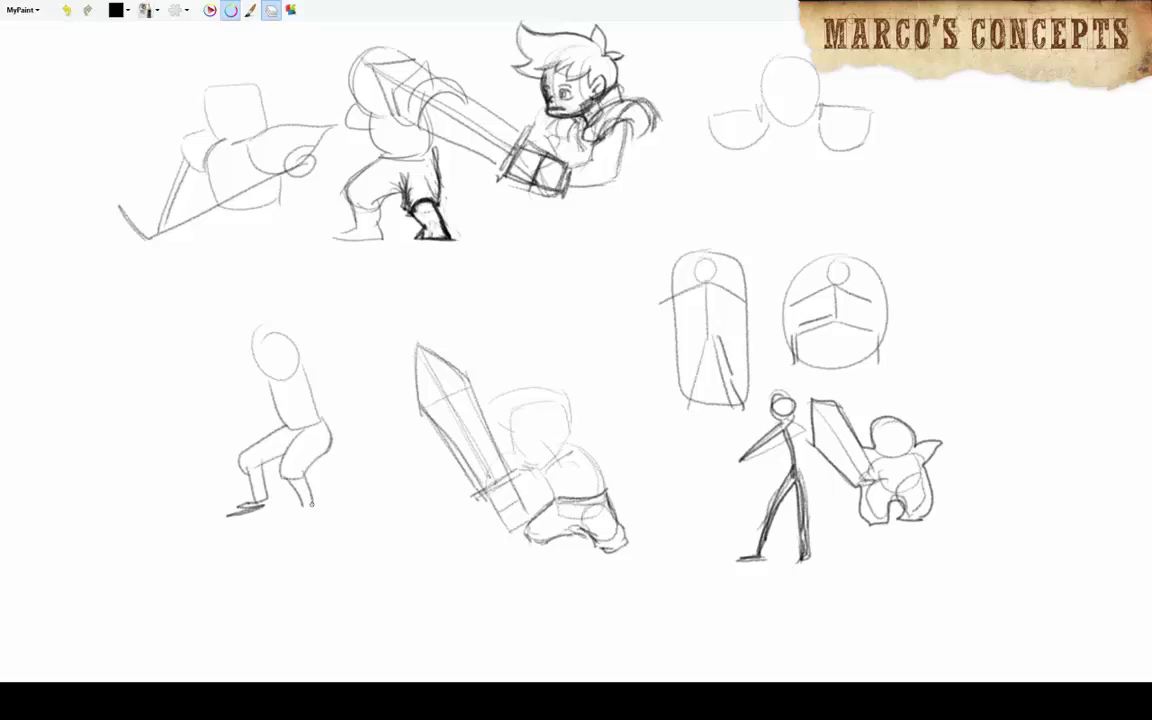
key("ctrl+z")
key("ctrl+z")
key("ctrl+z")
key("ctrl+z")
key("ctrl+z")
Finish the sword figure's leg and foot and erase stray waist and foot lines.
left_click_drag(565, 505, 656, 568)
mouse_move(540, 530)
left_mouse_down()
mouse_move(560, 558)
mouse_move(515, 567)
mouse_move(556, 562)
left_mouse_up()
mouse_move(635, 558)
left_mouse_down()
mouse_move(545, 485)
mouse_move(565, 480)
mouse_move(555, 495)
mouse_move(570, 478)
left_mouse_up()
mouse_move(622, 526)
left_mouse_down()
mouse_move(545, 490)
mouse_move(640, 558)
mouse_move(515, 460)
mouse_move(553, 480)
mouse_move(540, 498)
mouse_move(618, 540)
mouse_move(545, 468)
mouse_move(530, 490)
mouse_move(525, 460)
mouse_move(590, 545)
left_mouse_up()
key("e")
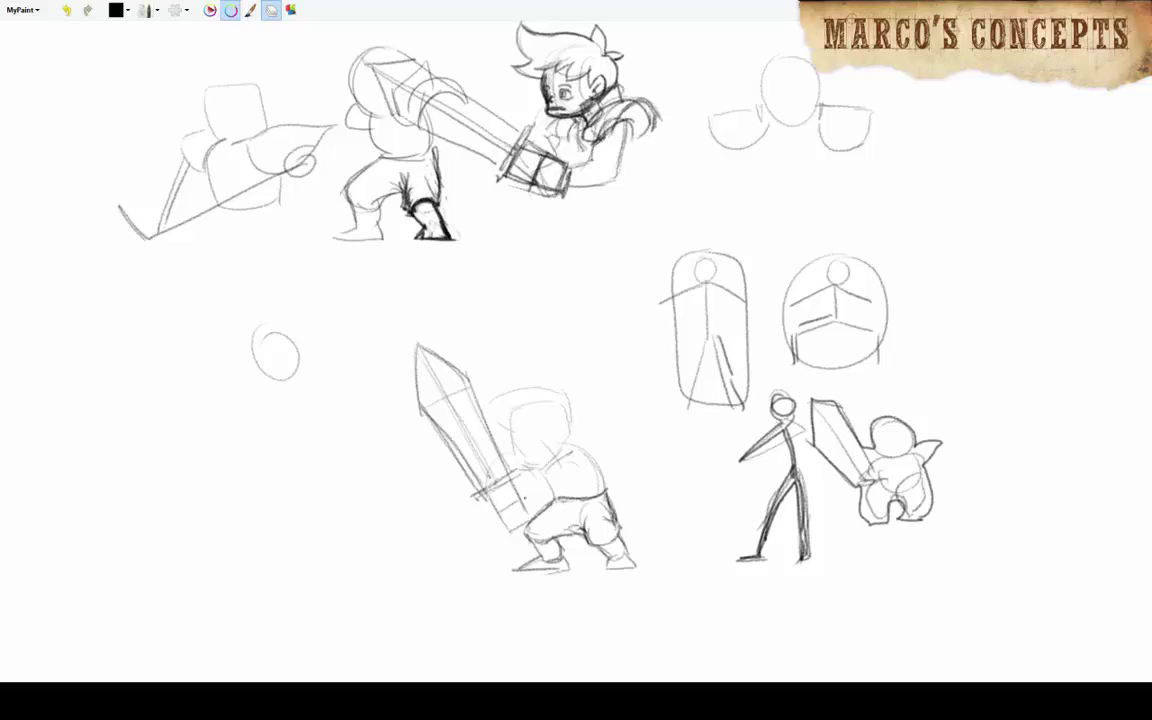
Sketch 3-D box studies with connecting arrows at left, then undo them.
left_click_drag(566, 455, 578, 462)
mouse_move(183, 453)
left_mouse_down()
mouse_move(258, 508)
mouse_move(210, 405)
mouse_move(210, 455)
left_mouse_up()
mouse_move(345, 395)
left_mouse_down()
mouse_move(385, 465)
mouse_move(296, 506)
left_mouse_up()
left_click_drag(176, 558, 186, 610)
left_click_drag(208, 588, 252, 588)
left_click_drag(334, 553, 350, 612)
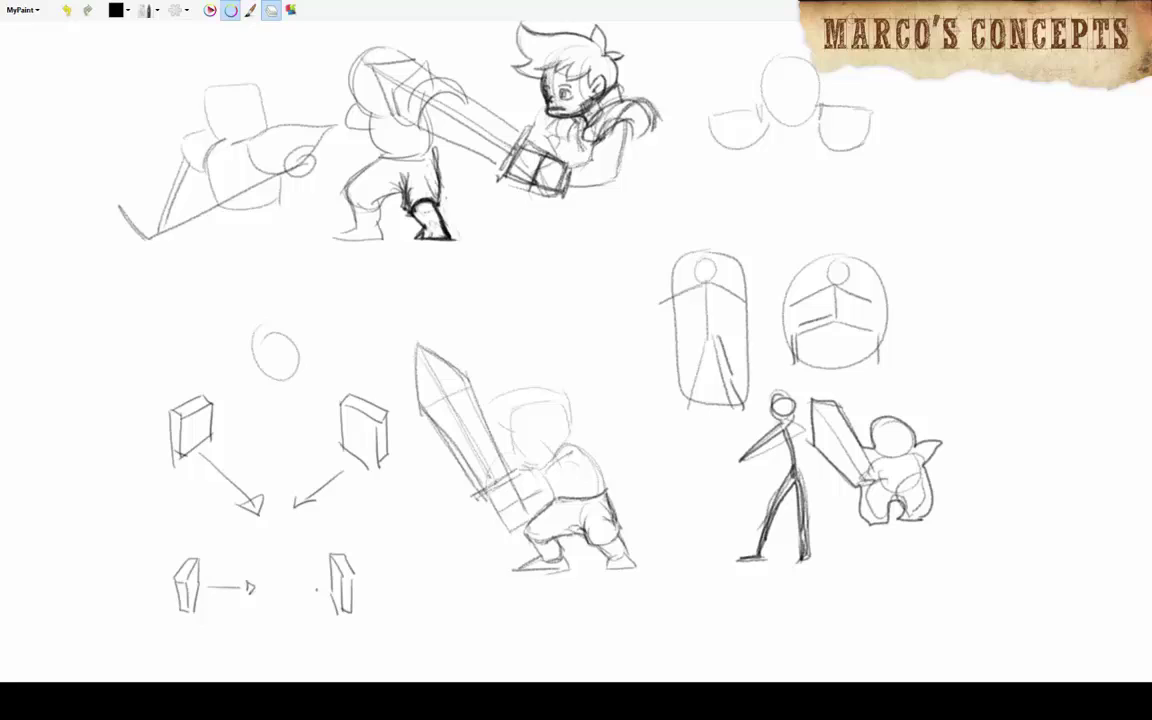
key("ctrl+z")
key("ctrl+z")
key("ctrl+z")
key("ctrl+z")
key("ctrl+z")
key("ctrl+z")
key("ctrl+z")
key("ctrl+z")
key("ctrl+z")
key("ctrl+z")
key("ctrl+z")
key("ctrl+z")
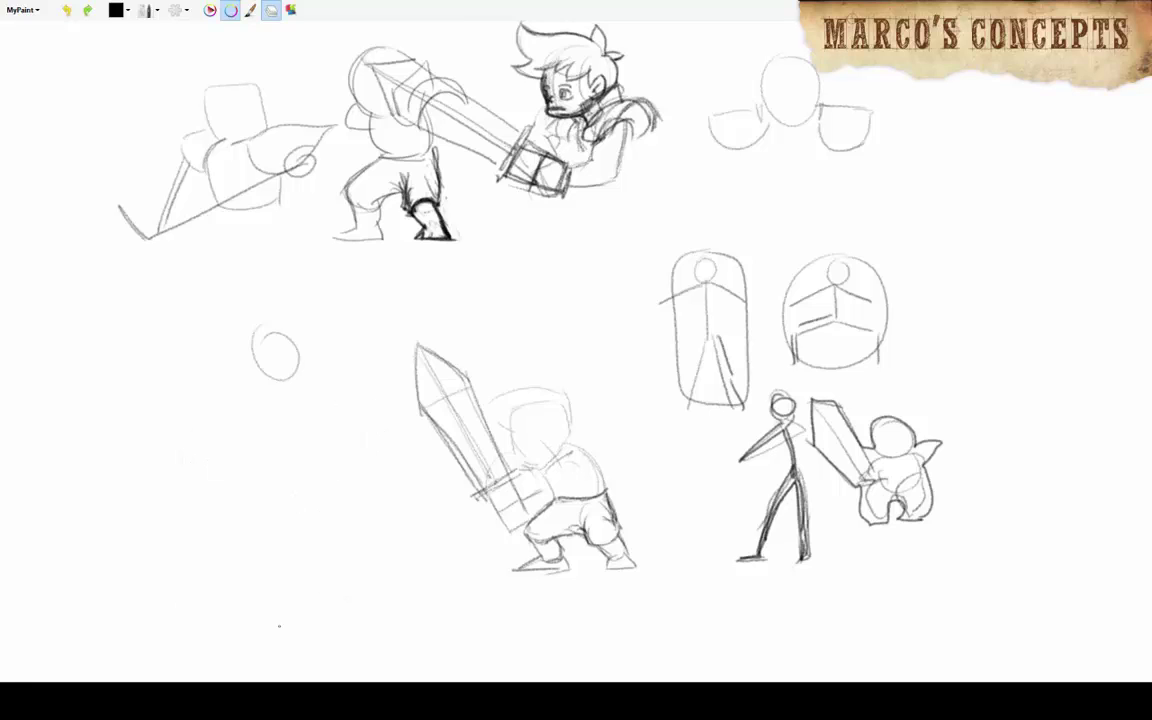
Draw the sword hero's arm from shoulder to the sword grip.
left_click_drag(519, 484, 527, 511)
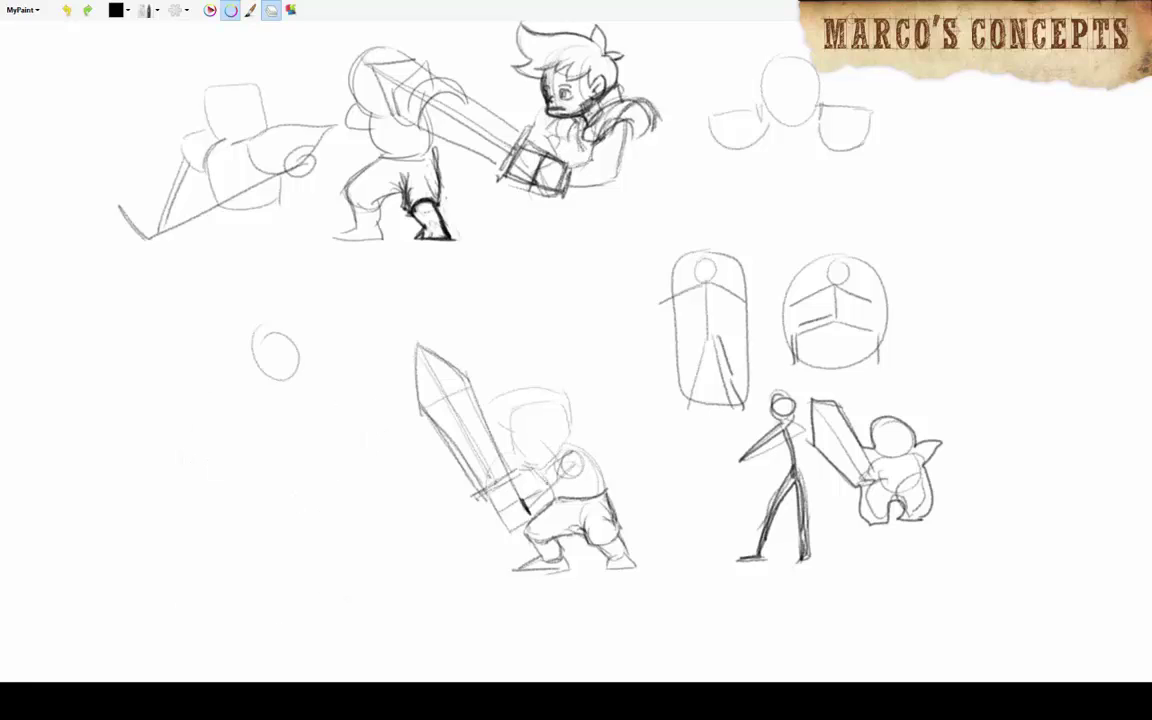
left_click_drag(572, 456, 527, 508)
left_click_drag(566, 470, 535, 510)
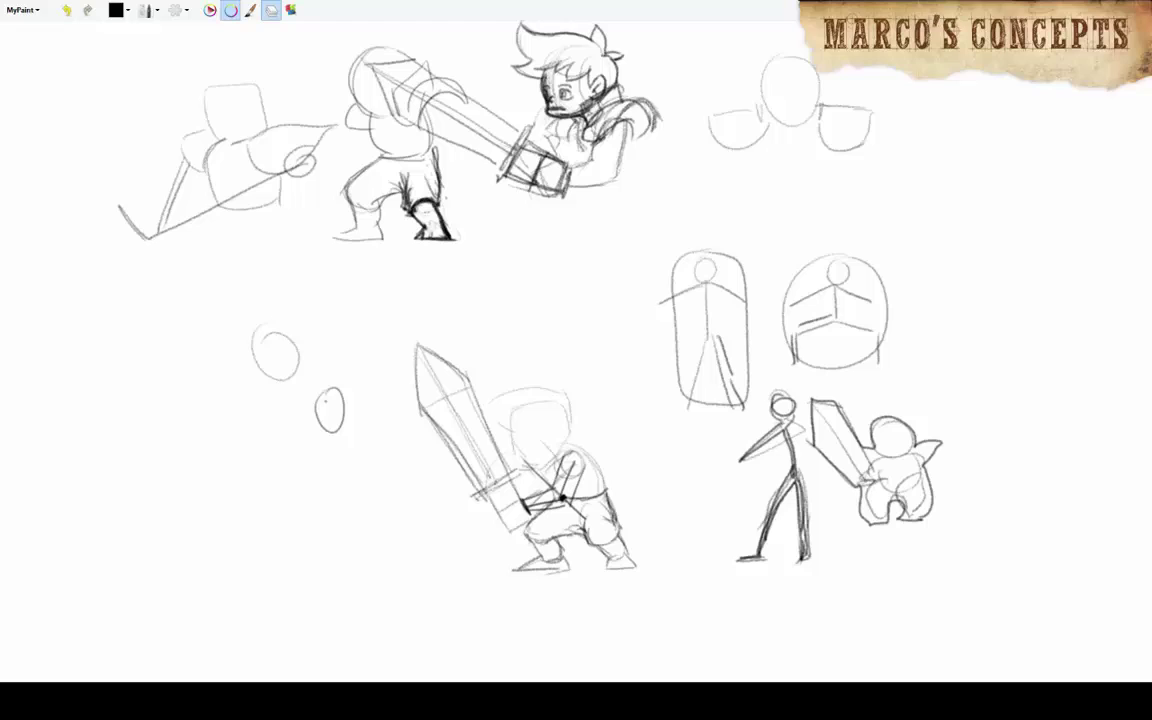
Sketch two stick figures at lower left and a small circle on the sword hero's torso.
left_click_drag(328, 428, 296, 542)
left_click_drag(343, 430, 354, 520)
left_click_drag(262, 400, 300, 452)
left_click_drag(268, 440, 268, 525)
left_click_drag(234, 432, 215, 515)
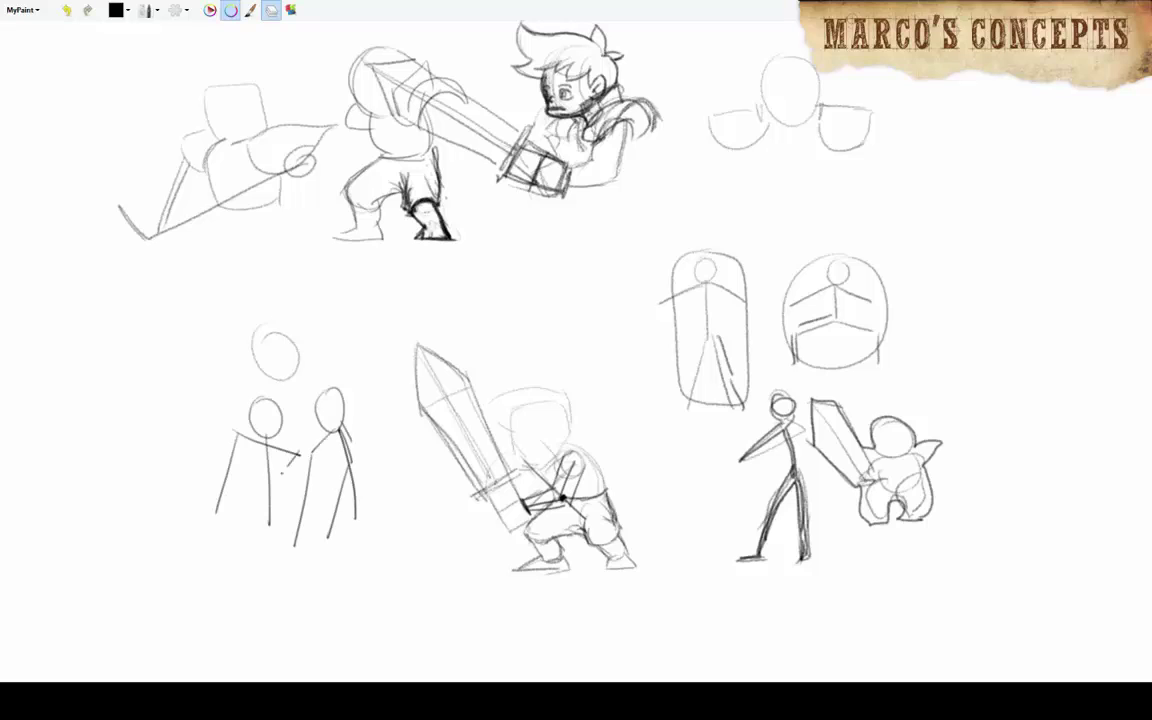
left_click_drag(298, 453, 240, 530)
left_click_drag(538, 450, 530, 452)
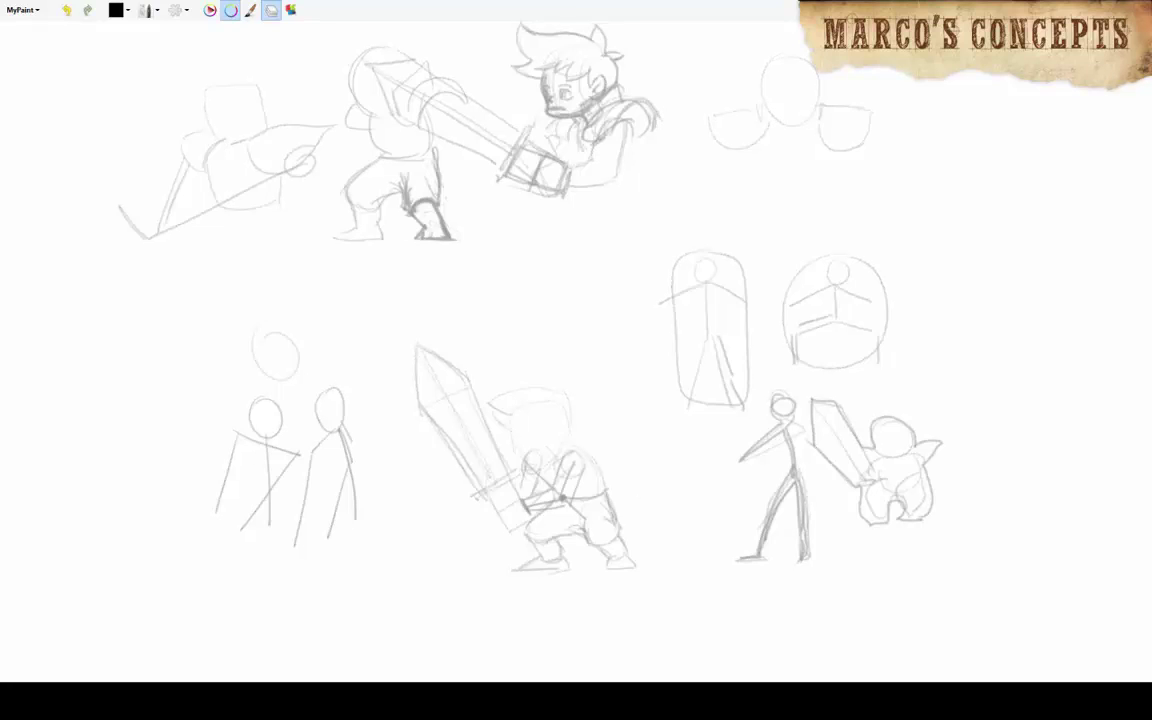
Ink the chibi's face curve, upper arms, forearms and both fists.
scroll(633, 518, "up", 3)
scroll(456, 276, "down", 2)
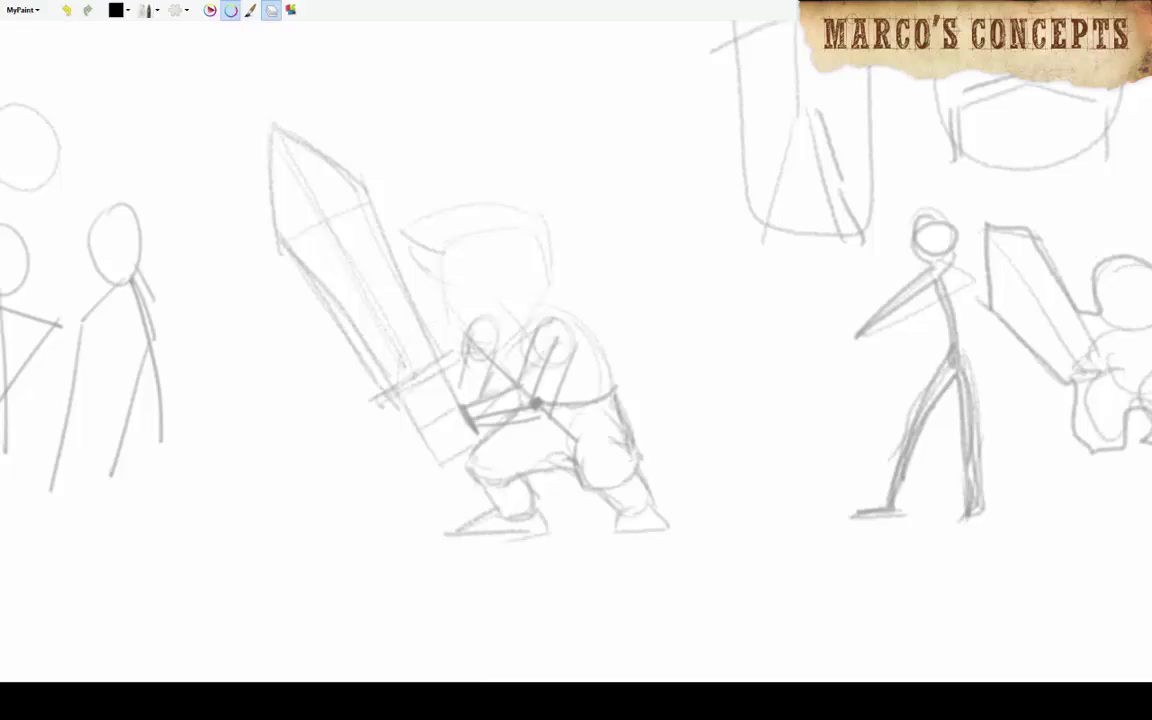
mouse_move(436, 245)
left_mouse_down()
mouse_move(442, 295)
mouse_move(480, 330)
mouse_move(530, 317)
left_mouse_up()
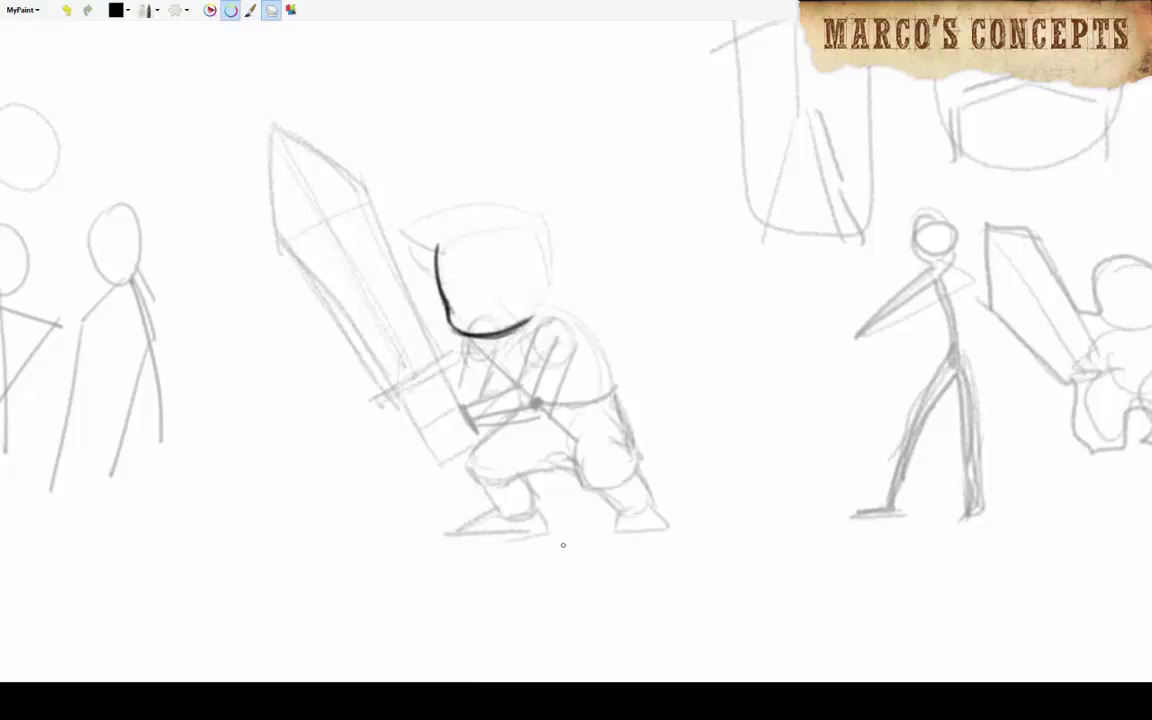
left_click_drag(519, 386, 552, 340)
mouse_move(462, 402)
left_mouse_down()
mouse_move(428, 450)
mouse_move(475, 440)
left_mouse_up()
left_click_drag(455, 405, 520, 386)
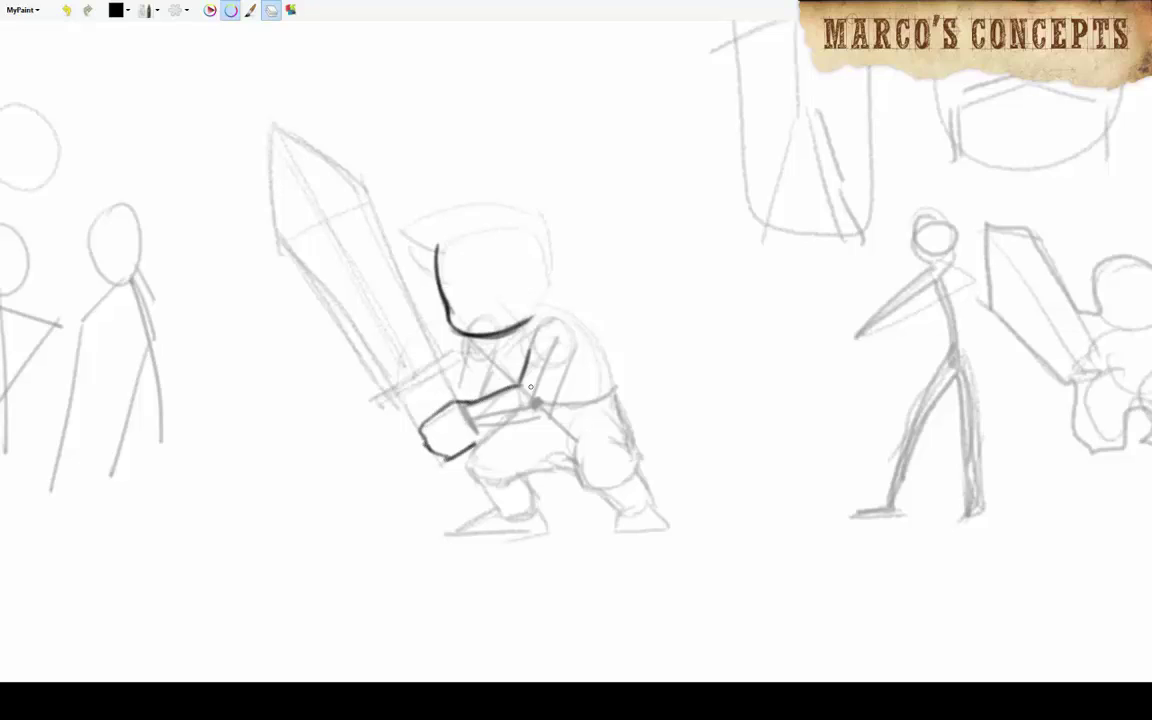
left_click_drag(470, 428, 545, 415)
left_click_drag(572, 348, 545, 412)
left_click_drag(400, 400, 444, 378)
Ink the ear, the two oval eyes with arcs above them, and the spiky hair.
left_click_drag(530, 272, 538, 304)
left_click_drag(450, 280, 491, 273)
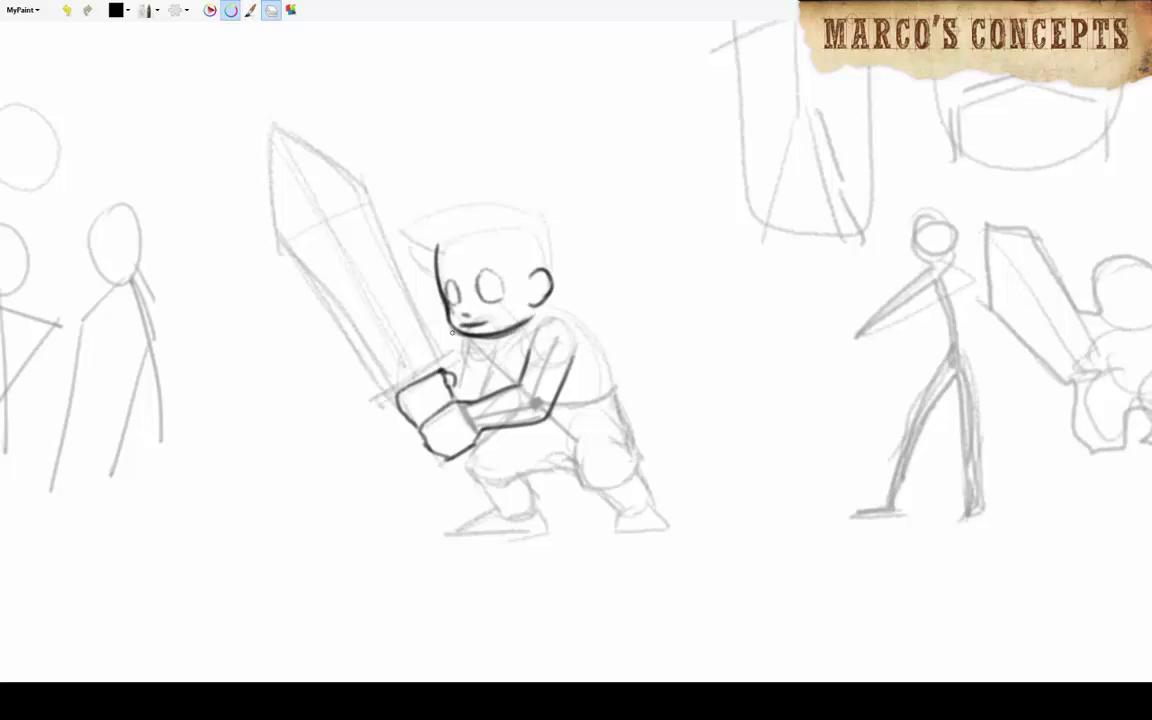
left_click_drag(474, 270, 502, 266)
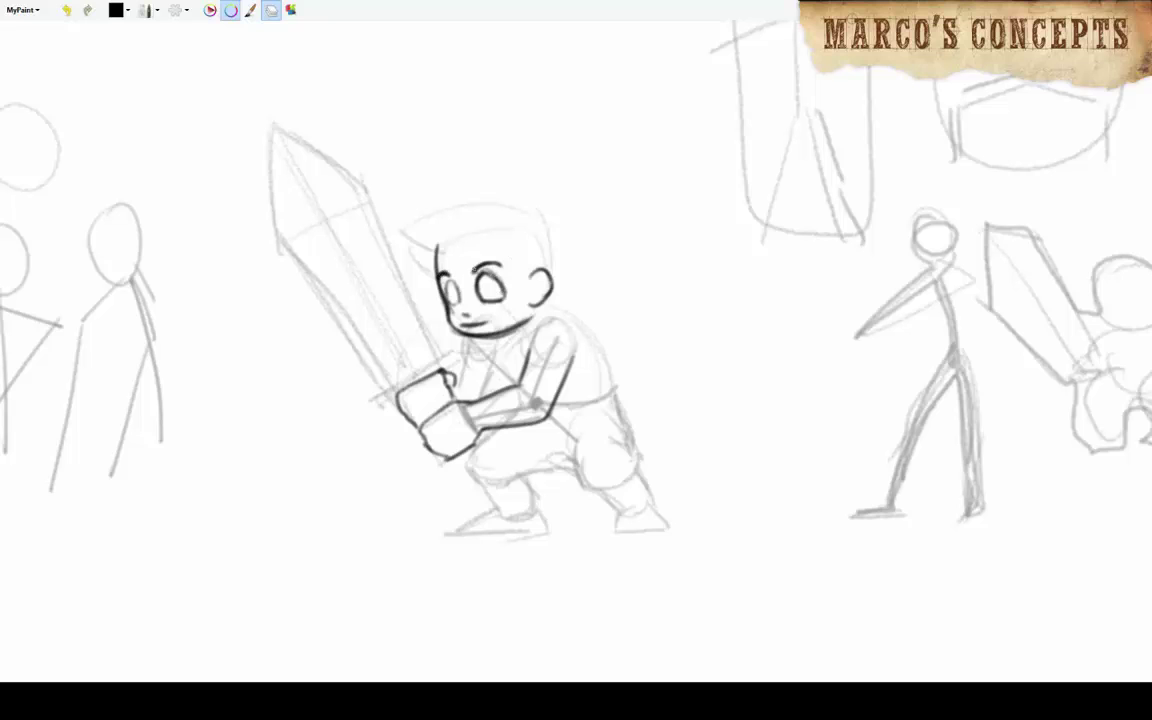
mouse_move(462, 238)
left_mouse_down()
mouse_move(410, 270)
mouse_move(475, 237)
left_mouse_up()
scroll(385, 227, "up", 5)
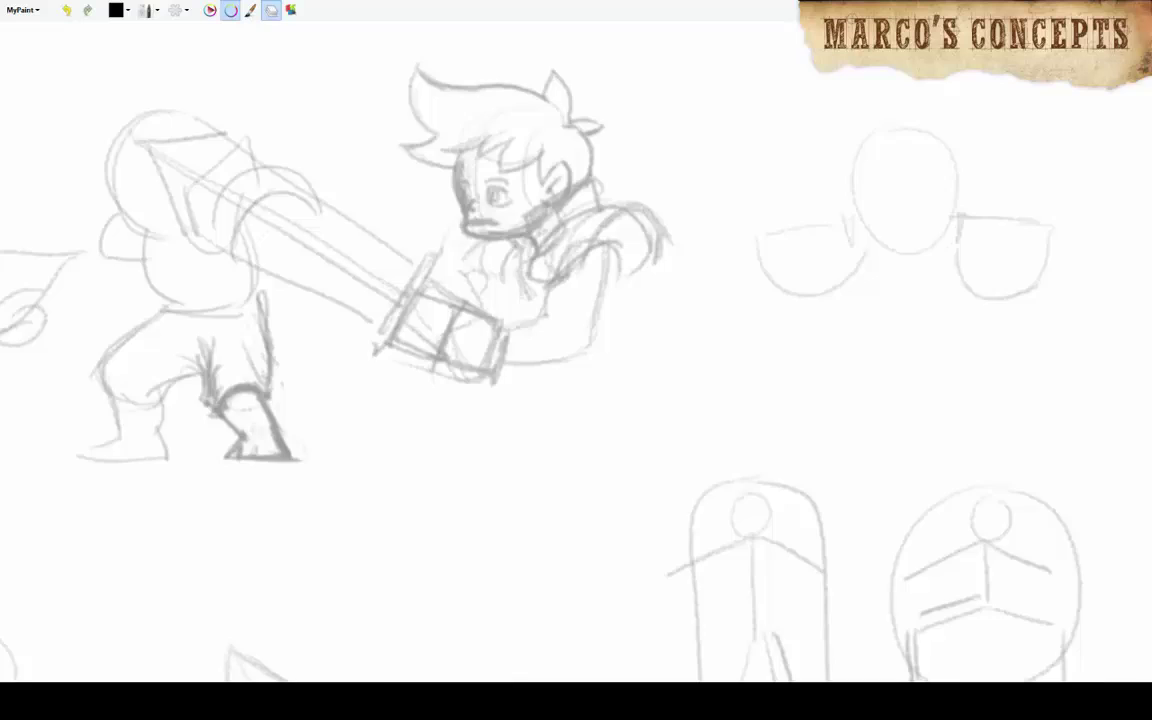
scroll(597, 373, "down", 3)
mouse_move(382, 458)
left_mouse_down()
mouse_move(362, 412)
mouse_move(510, 396)
mouse_move(530, 452)
mouse_move(570, 398)
left_mouse_up()
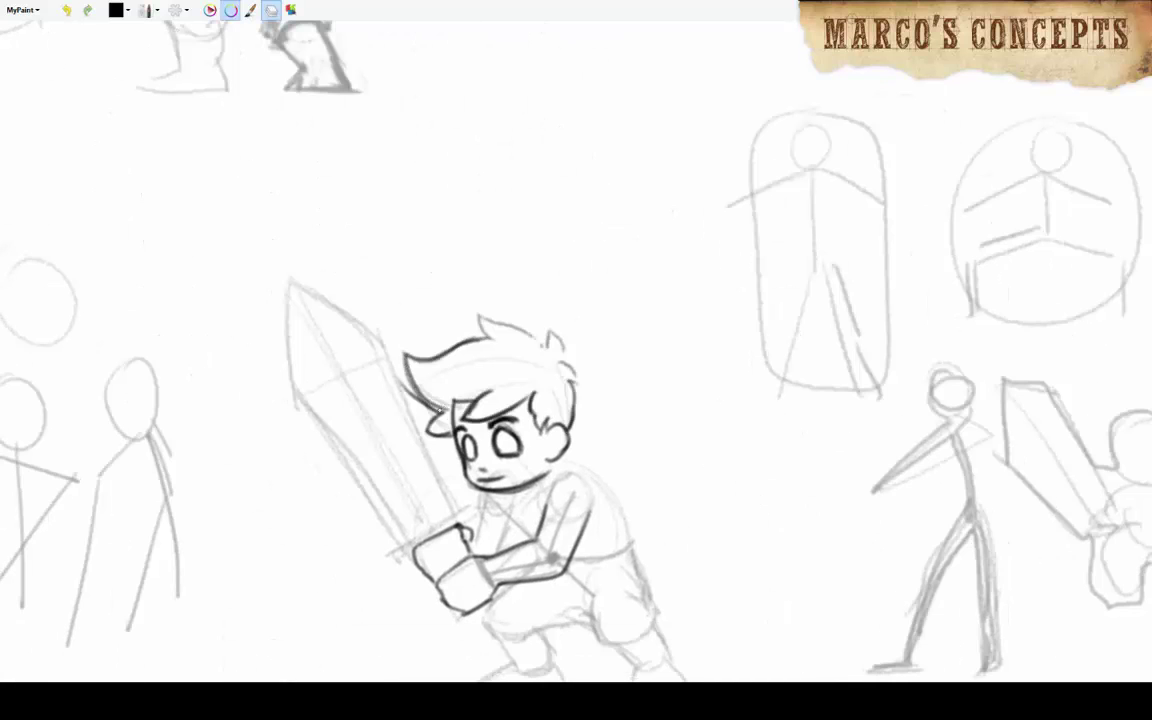
Ink the collar, shoulder, torso edges, belt line and crotch curve, undoing a stray stroke.
left_click_drag(545, 330, 557, 205)
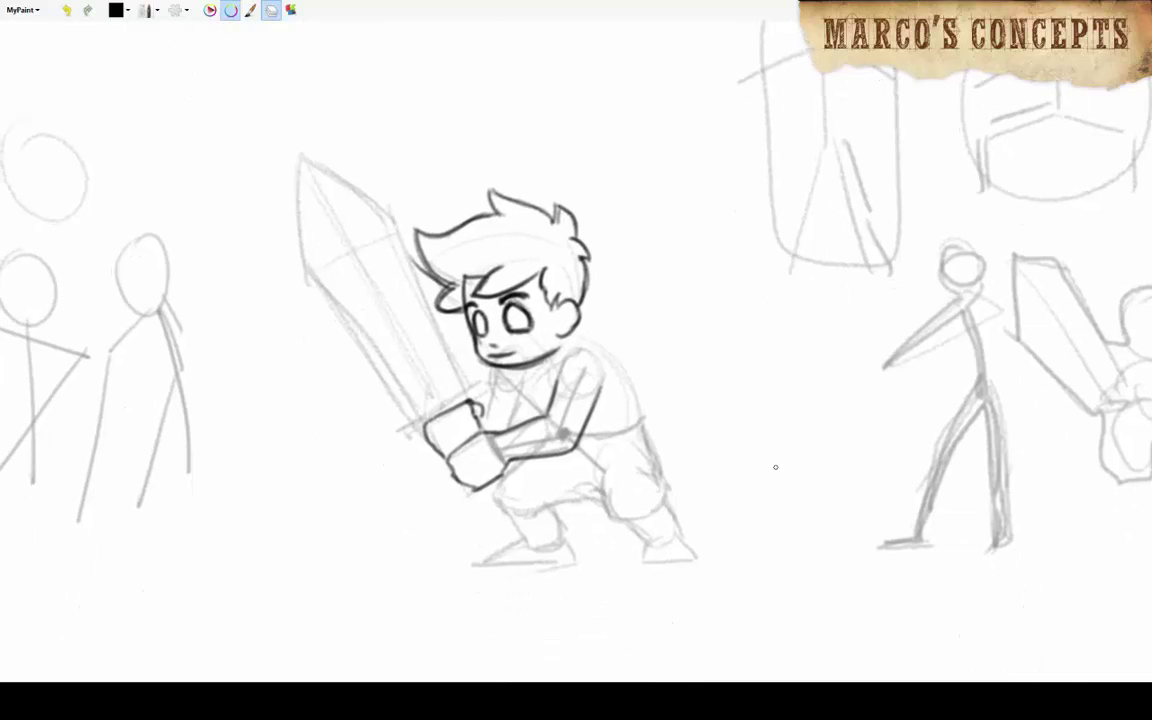
mouse_move(842, 550)
left_mouse_down()
mouse_move(778, 460)
mouse_move(612, 511)
left_mouse_up()
key("ctrl+z")
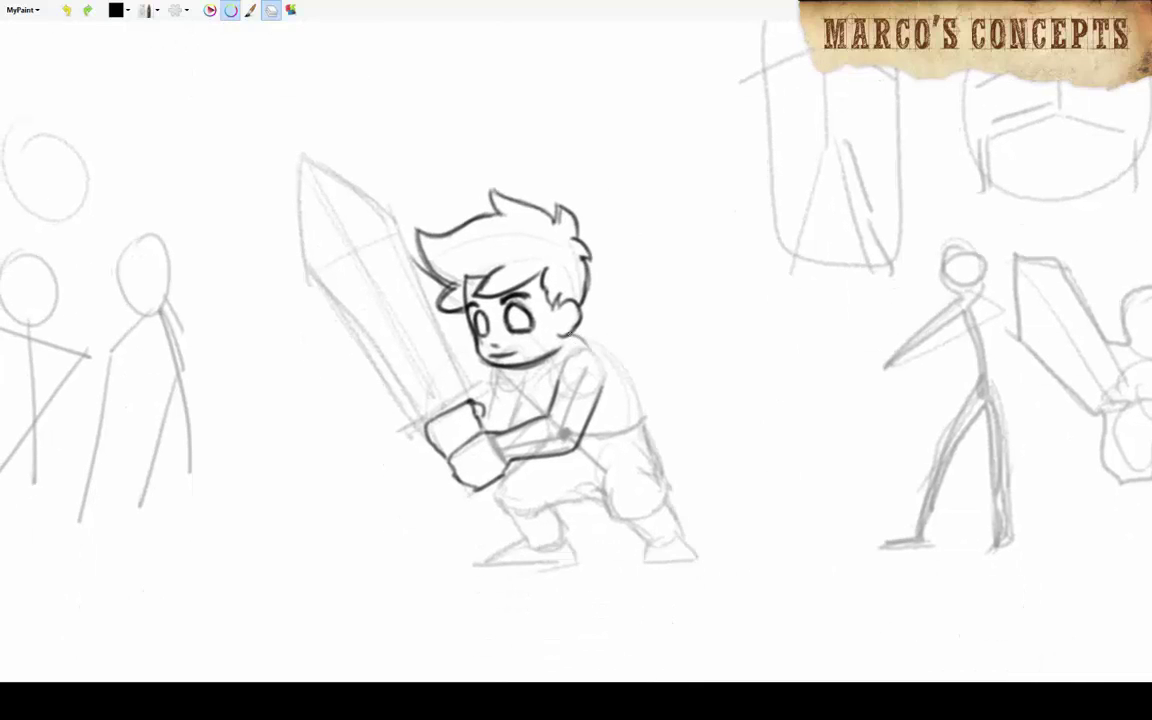
mouse_move(538, 364)
left_mouse_down()
mouse_move(580, 340)
mouse_move(640, 432)
left_mouse_up()
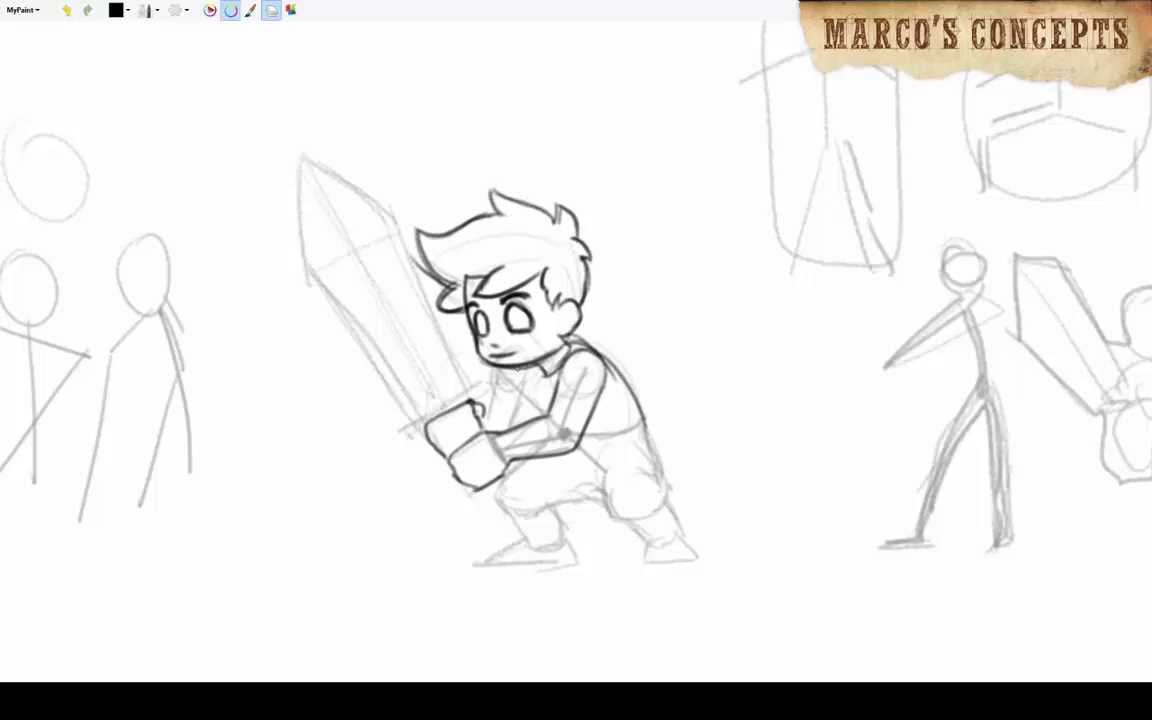
left_click_drag(570, 437, 645, 424)
left_click_drag(520, 380, 580, 410)
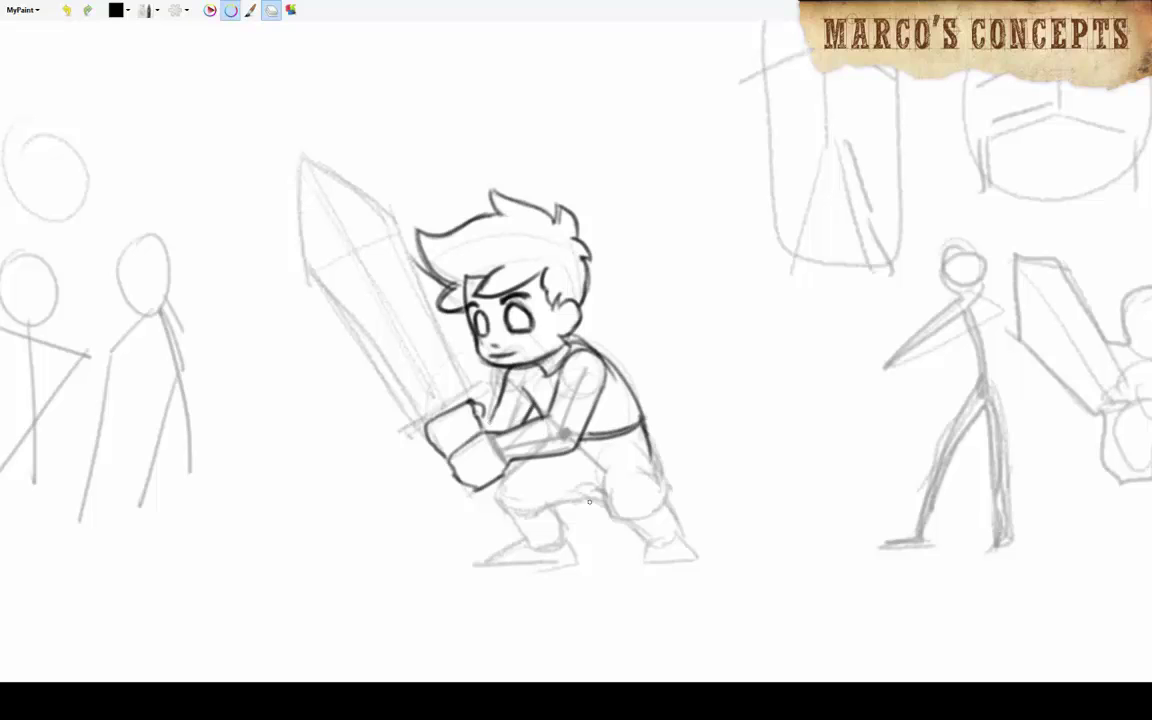
mouse_move(530, 500)
left_mouse_down()
mouse_move(658, 484)
mouse_move(599, 476)
mouse_move(574, 412)
left_mouse_up()
Ink the boy's shorts and the front and back leg outlines.
mouse_move(445, 420)
left_mouse_down()
mouse_move(418, 450)
mouse_move(484, 440)
left_mouse_up()
left_click_drag(476, 400, 486, 442)
left_click_drag(548, 410, 560, 446)
mouse_move(556, 444)
left_mouse_down()
mouse_move(603, 440)
mouse_move(662, 488)
left_mouse_up()
left_click_drag(726, 300, 714, 410)
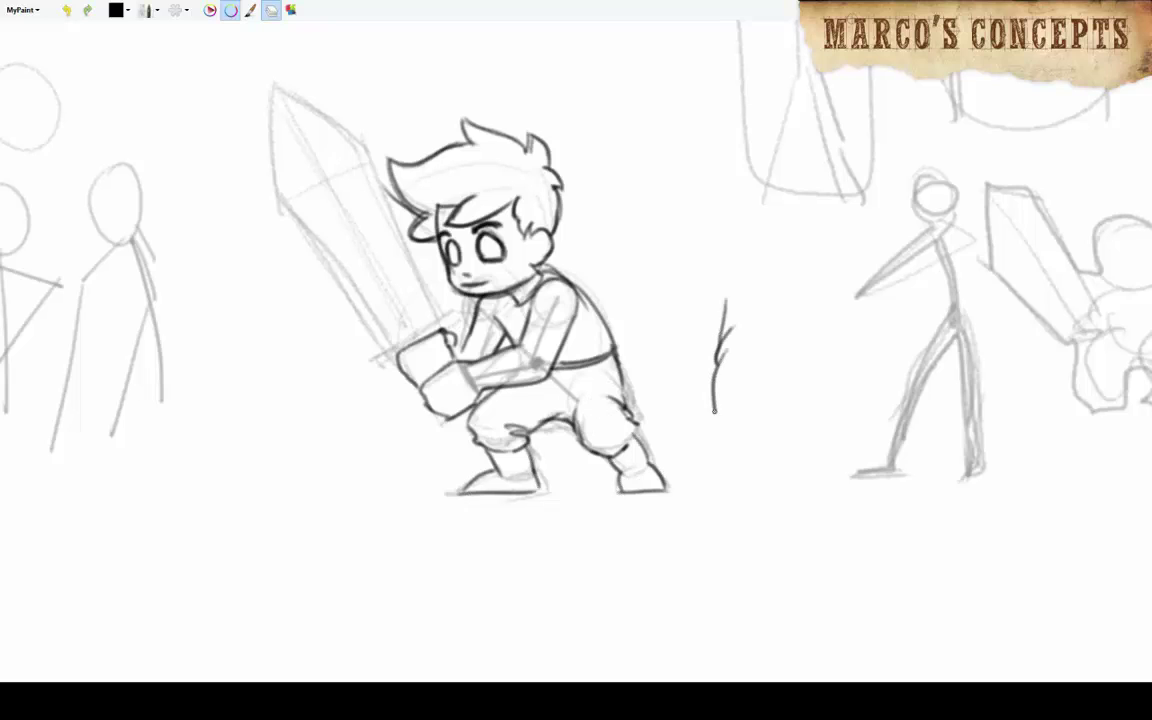
Discard trial strokes beside the boy and refine the shorts and back leg.
left_click_drag(660, 340, 645, 425)
left_click_drag(785, 258, 762, 380)
left_click_drag(670, 270, 755, 256)
left_click_drag(660, 370, 755, 418)
key("ctrl+z")
key("ctrl+z")
key("ctrl+z")
key("ctrl+z")
key("ctrl+z")
key("ctrl+z")
key("ctrl+z")
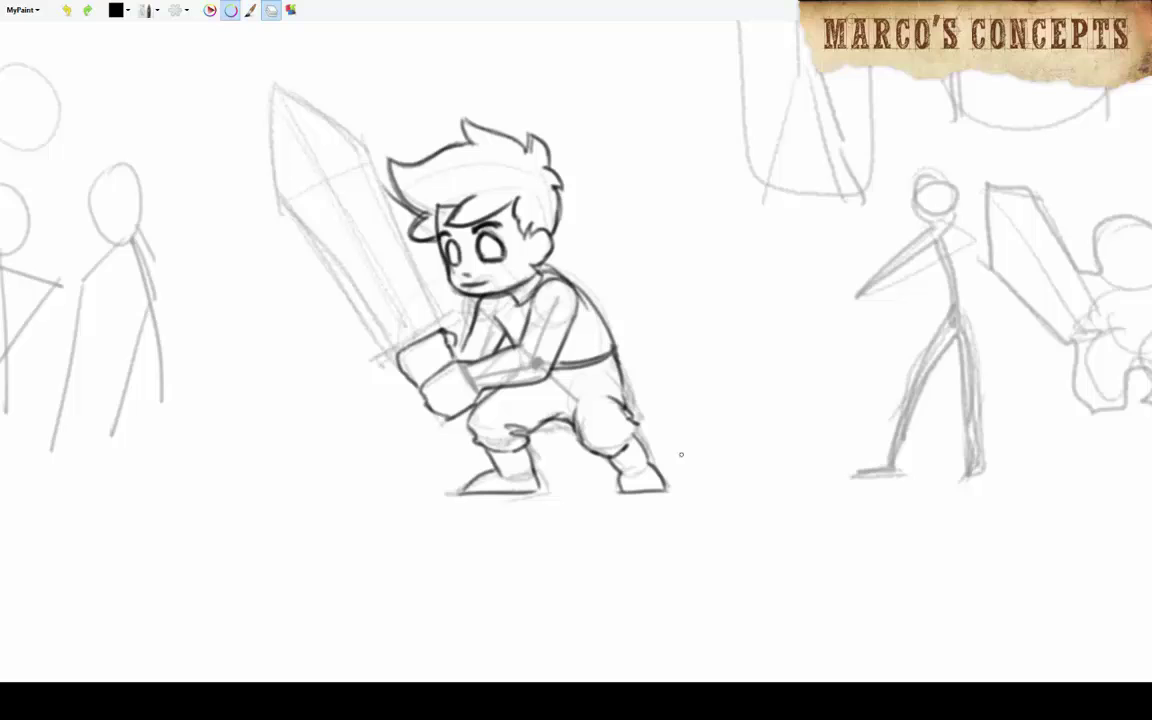
left_click_drag(418, 442, 478, 424)
mouse_move(560, 394)
left_mouse_down()
mouse_move(585, 440)
mouse_move(600, 418)
left_mouse_up()
left_click_drag(565, 378, 578, 400)
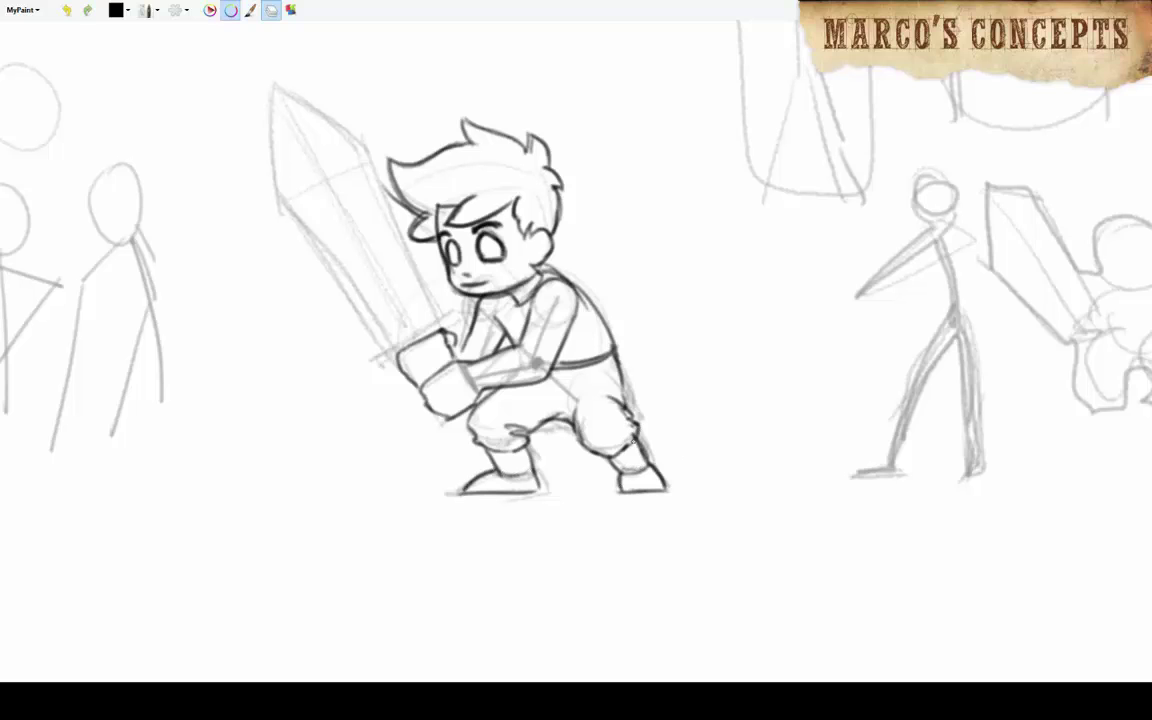
Ink the sword blade outline, crossguard, two fuller lines and the gripping fist's base.
mouse_move(272, 86)
left_mouse_down()
mouse_move(282, 240)
mouse_move(375, 345)
mouse_move(355, 135)
mouse_move(398, 295)
left_mouse_up()
left_click_drag(366, 366, 456, 314)
mouse_move(272, 84)
left_mouse_down()
mouse_move(393, 343)
mouse_move(338, 163)
mouse_move(296, 111)
mouse_move(340, 209)
mouse_move(301, 132)
mouse_move(400, 296)
left_mouse_up()
left_click_drag(298, 128, 358, 306)
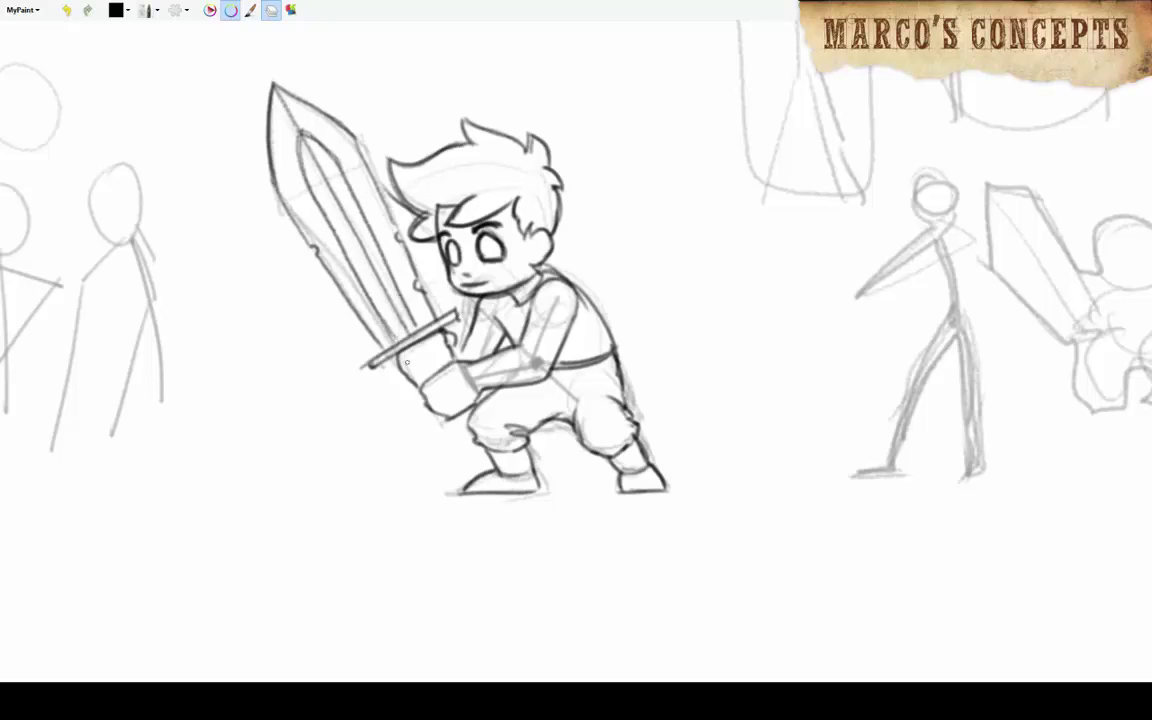
left_click_drag(423, 392, 445, 385)
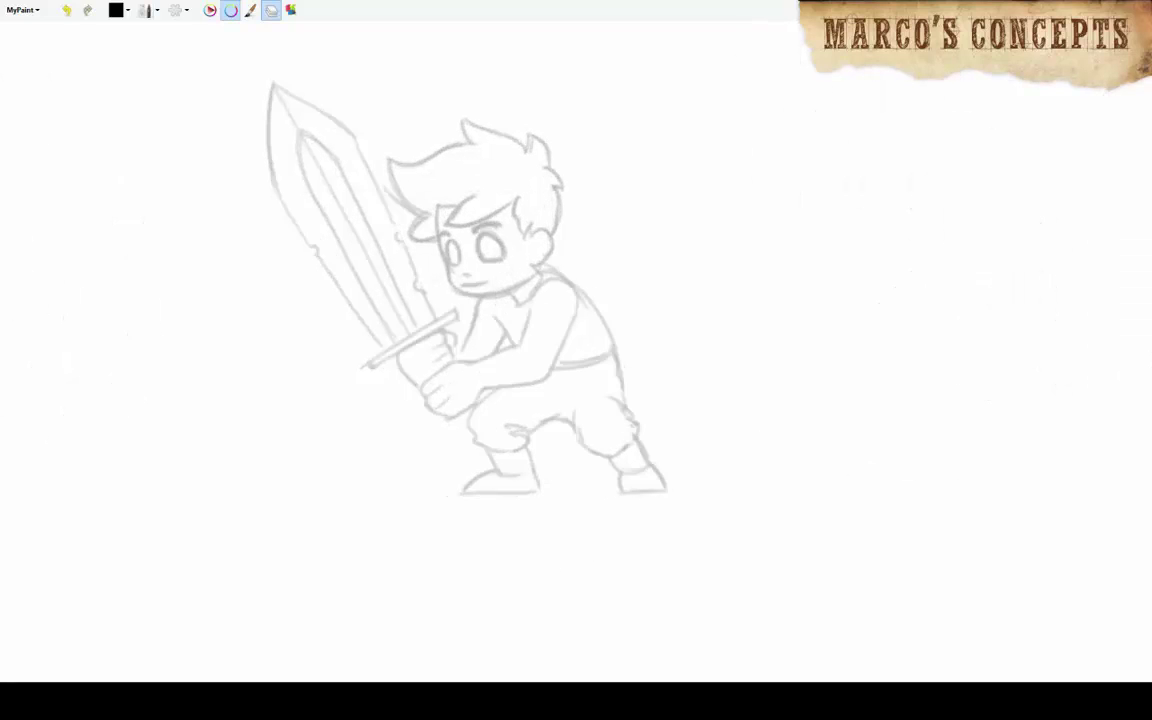
Ink the neck collar, a bolder shoulder pad, and the cheek and jaw outline.
mouse_move(507, 258)
left_mouse_down()
mouse_move(553, 236)
mouse_move(540, 252)
left_mouse_up()
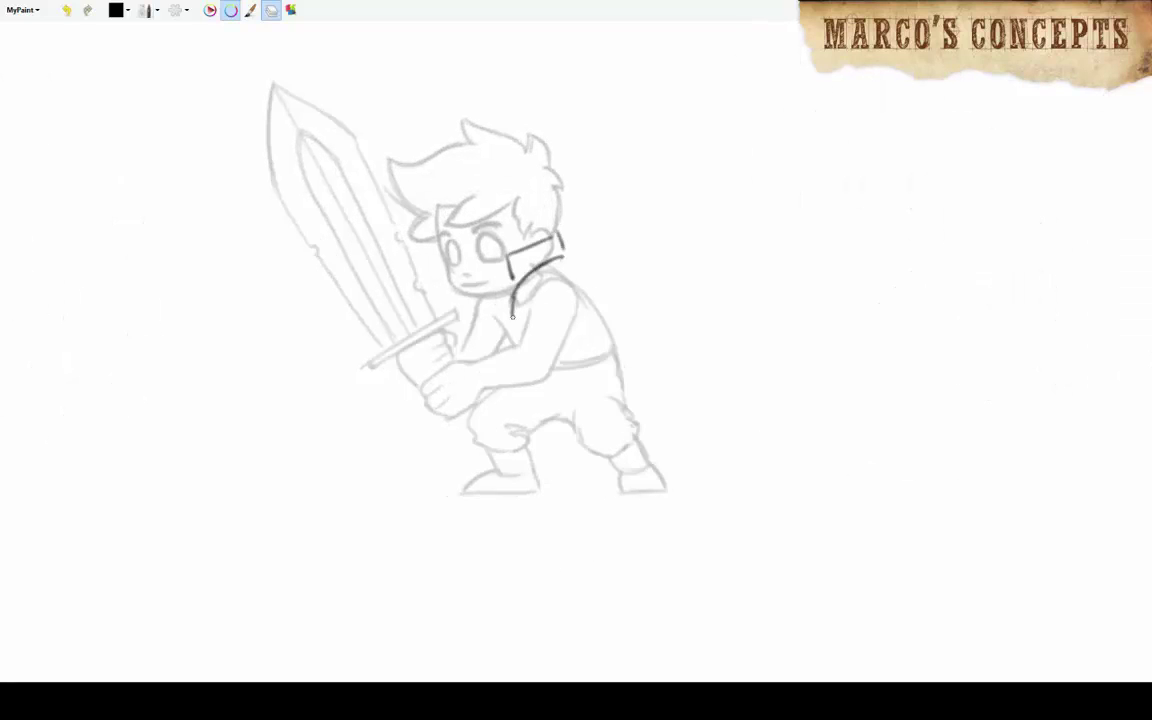
mouse_move(512, 320)
left_mouse_down()
mouse_move(560, 262)
mouse_move(600, 300)
left_mouse_up()
key("ctrl+z")
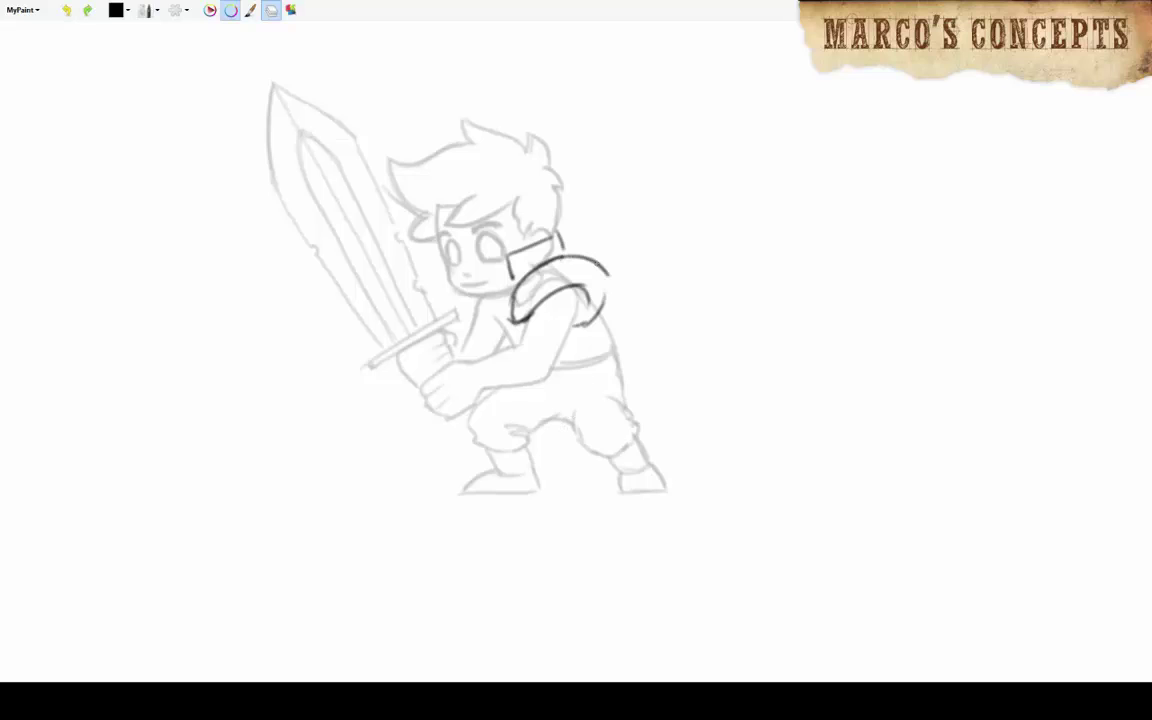
mouse_move(512, 318)
left_mouse_down()
mouse_move(612, 290)
mouse_move(590, 285)
left_mouse_up()
left_click_drag(443, 290, 465, 309)
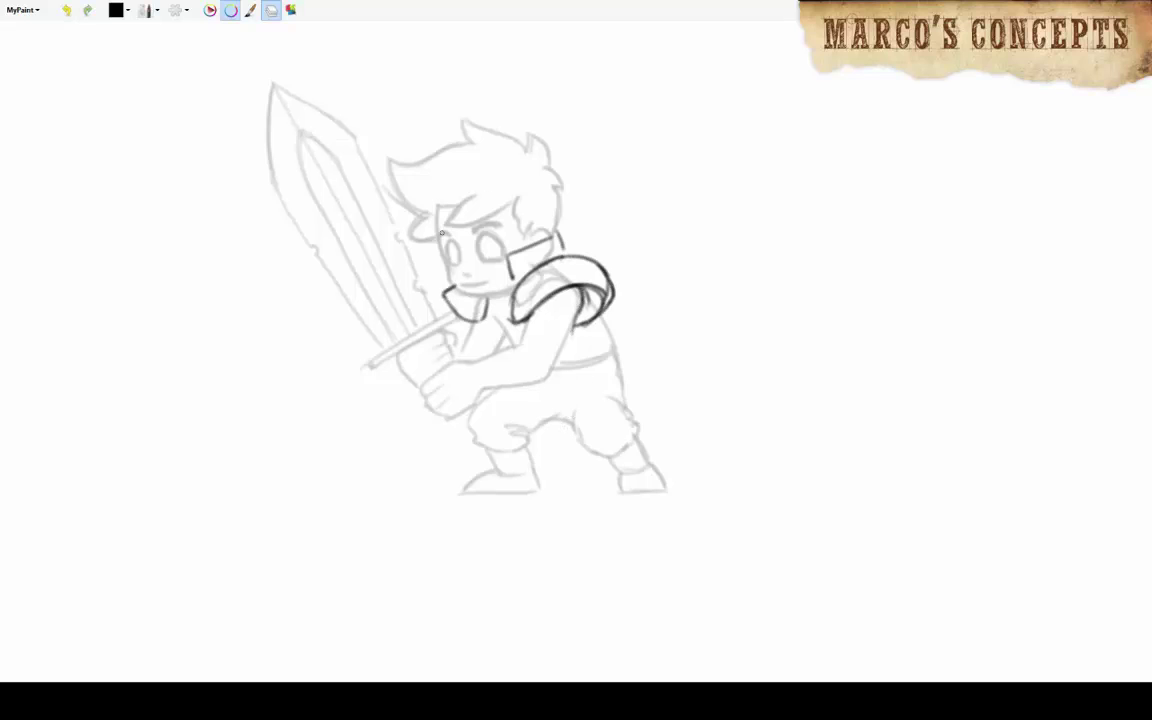
left_click_drag(438, 212, 451, 282)
Ink the torso side, belt, hand, forearm, upper arm, chest lines and collar edges.
left_click_drag(609, 324, 556, 368)
left_click_drag(470, 364, 480, 388)
left_click_drag(520, 345, 538, 377)
left_click_drag(476, 388, 530, 388)
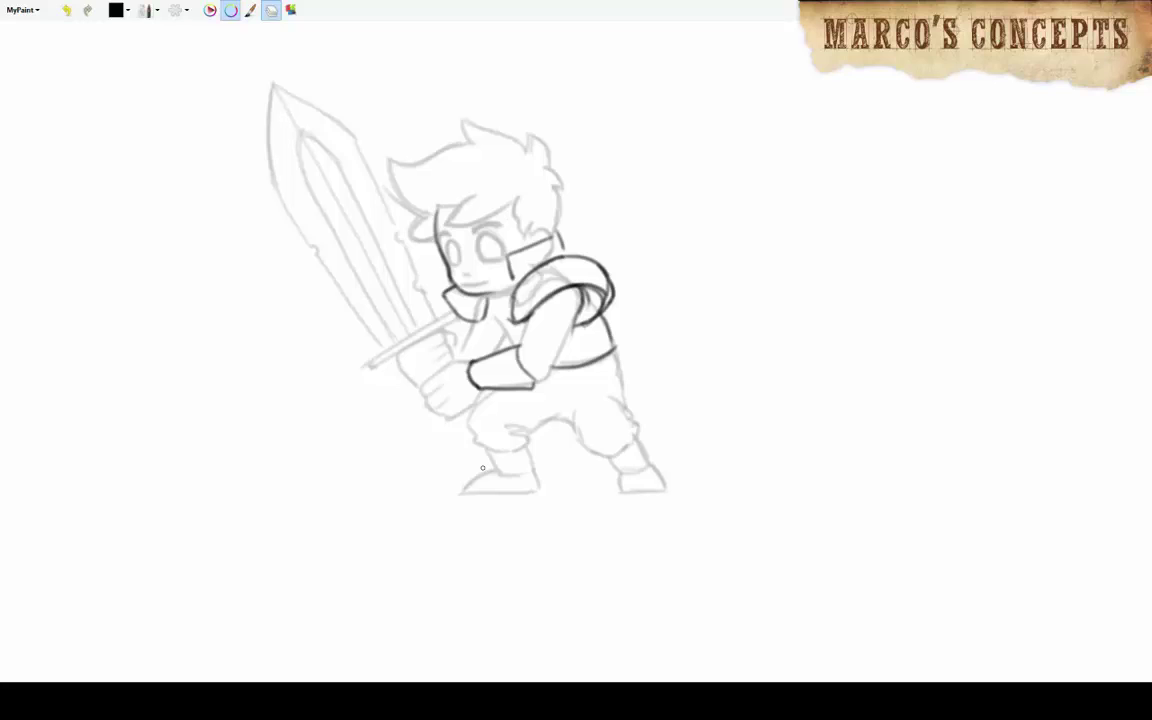
left_click_drag(528, 305, 536, 375)
left_click_drag(466, 312, 459, 355)
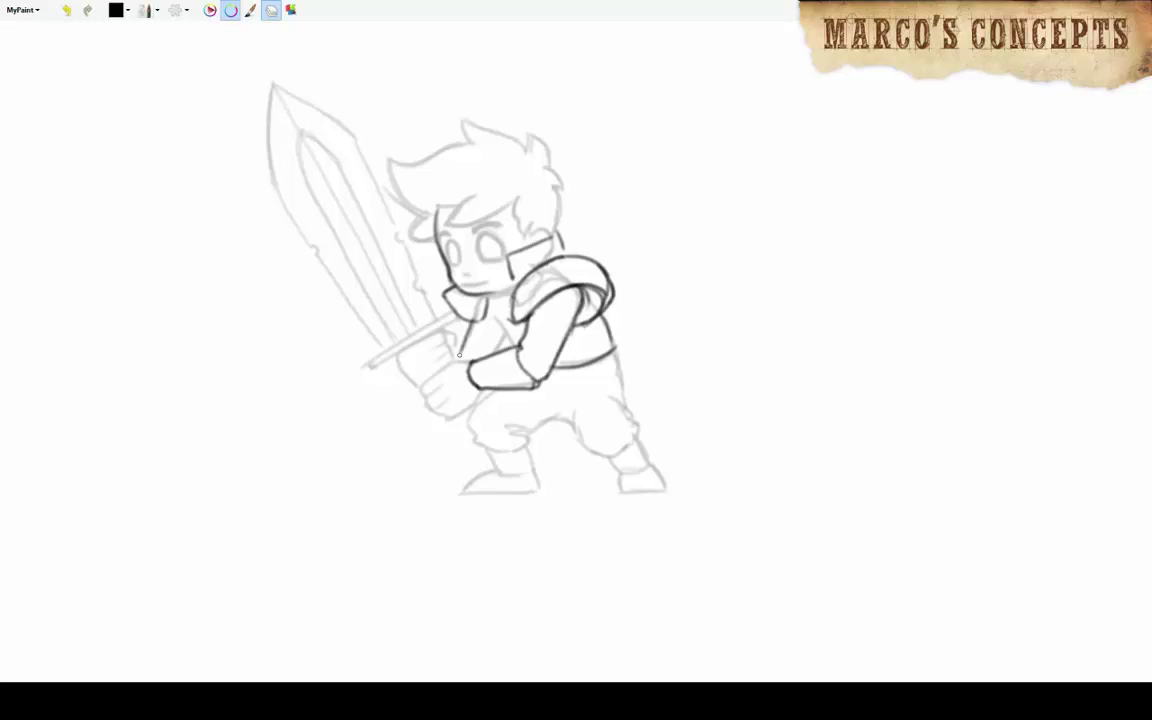
mouse_move(462, 256)
left_mouse_down()
mouse_move(438, 288)
mouse_move(466, 312)
left_mouse_up()
left_click_drag(498, 322, 536, 328)
left_click_drag(555, 277, 537, 326)
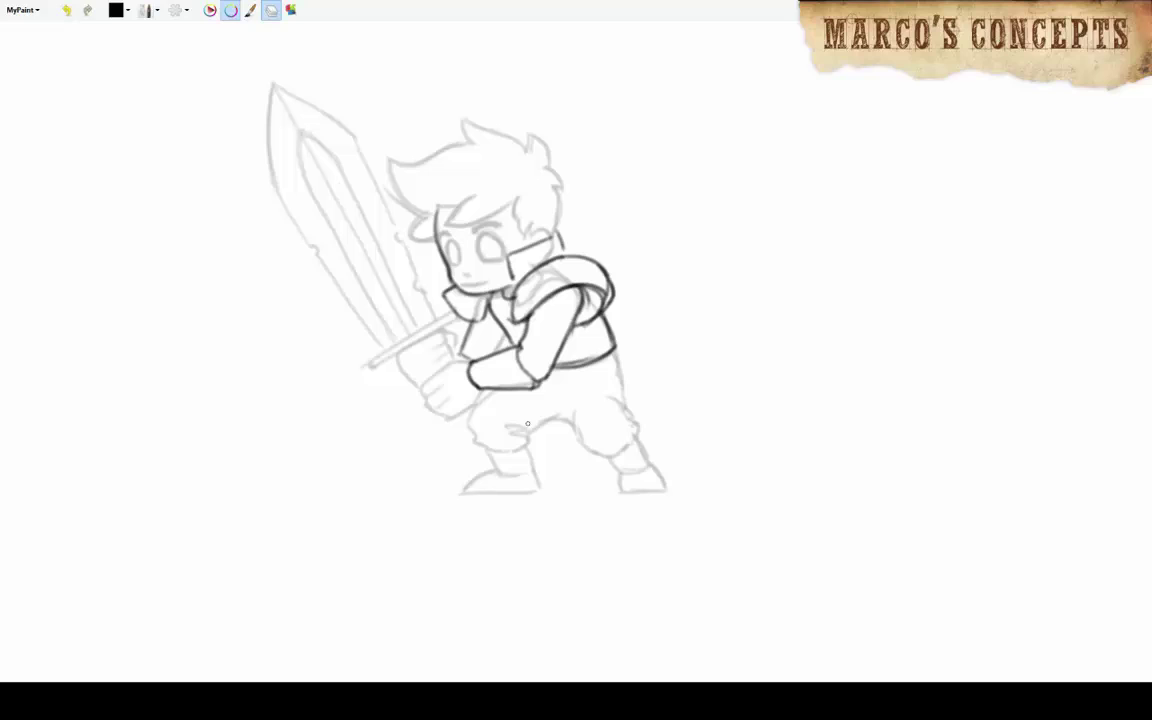
Ink the boots, lower legs, lower forearm, body side and right thigh edge.
mouse_move(445, 350)
left_mouse_down()
mouse_move(430, 405)
mouse_move(475, 408)
mouse_move(460, 390)
mouse_move(477, 440)
mouse_move(462, 491)
mouse_move(538, 486)
left_mouse_up()
key("ctrl+z")
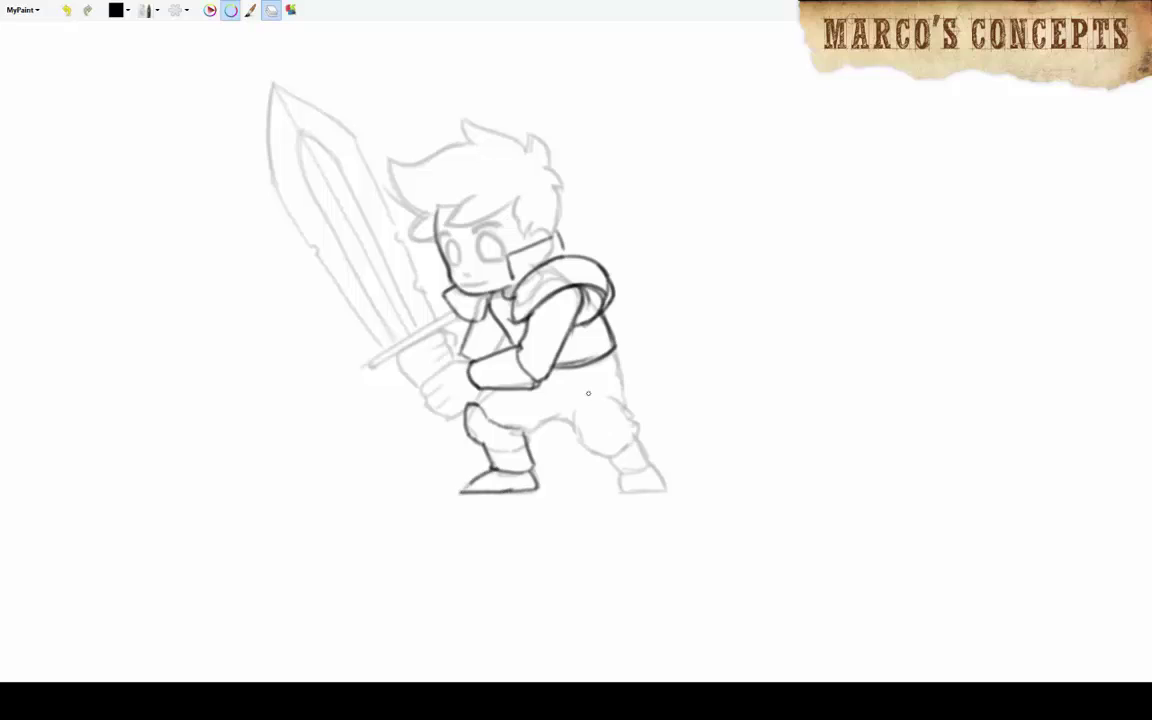
mouse_move(581, 422)
left_mouse_down()
mouse_move(619, 422)
mouse_move(617, 468)
left_mouse_up()
left_click_drag(628, 420, 670, 492)
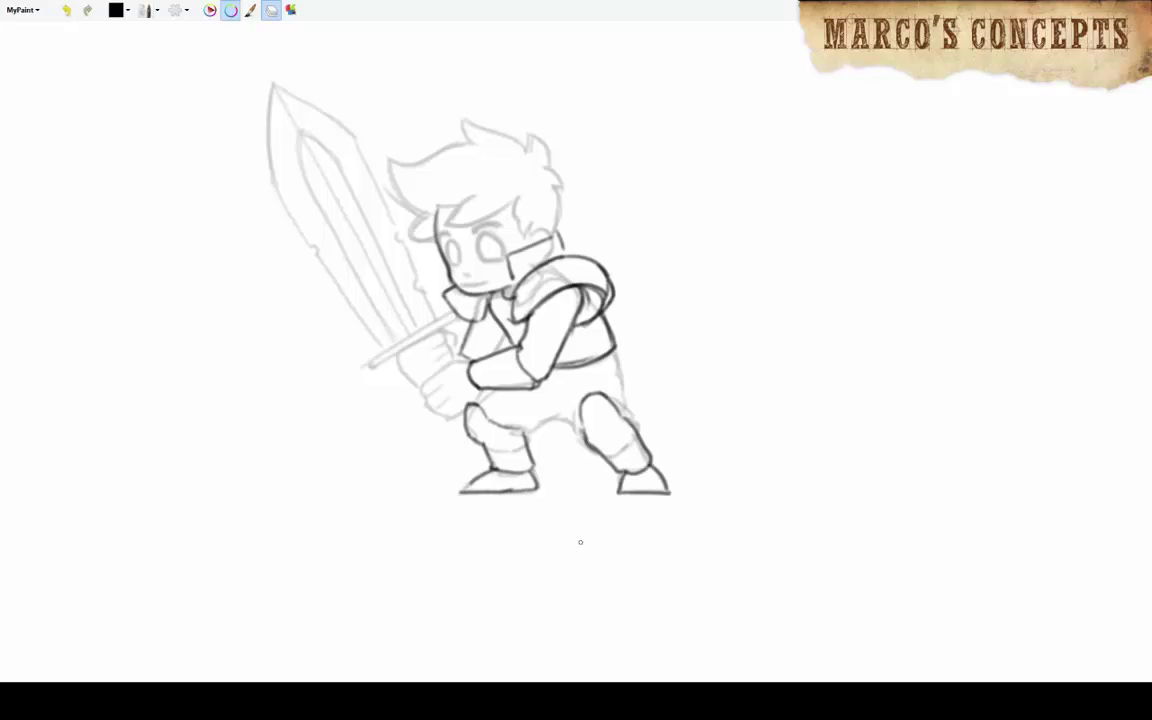
left_click_drag(470, 388, 512, 375)
left_click_drag(548, 315, 561, 372)
left_click_drag(505, 388, 562, 380)
left_click_drag(610, 350, 622, 415)
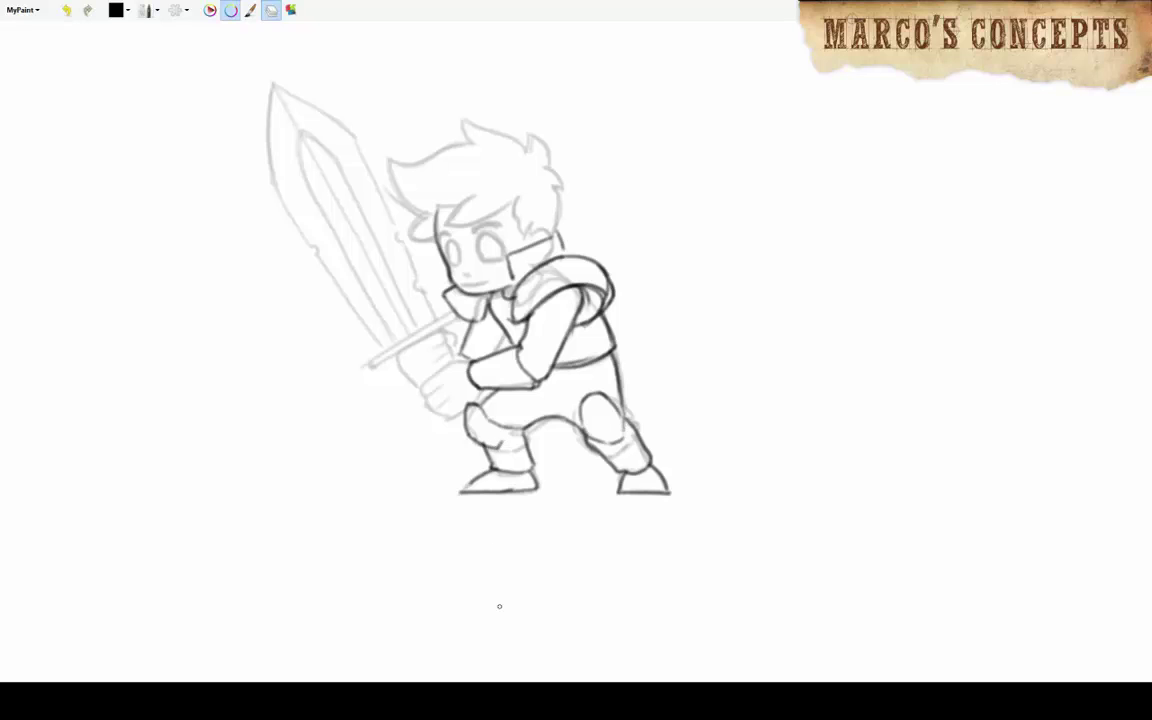
Ink the crossguard, gripping hand, both sword edges and the inner fuller lines.
mouse_move(370, 365)
left_mouse_down()
mouse_move(455, 320)
mouse_move(436, 411)
mouse_move(453, 414)
left_mouse_up()
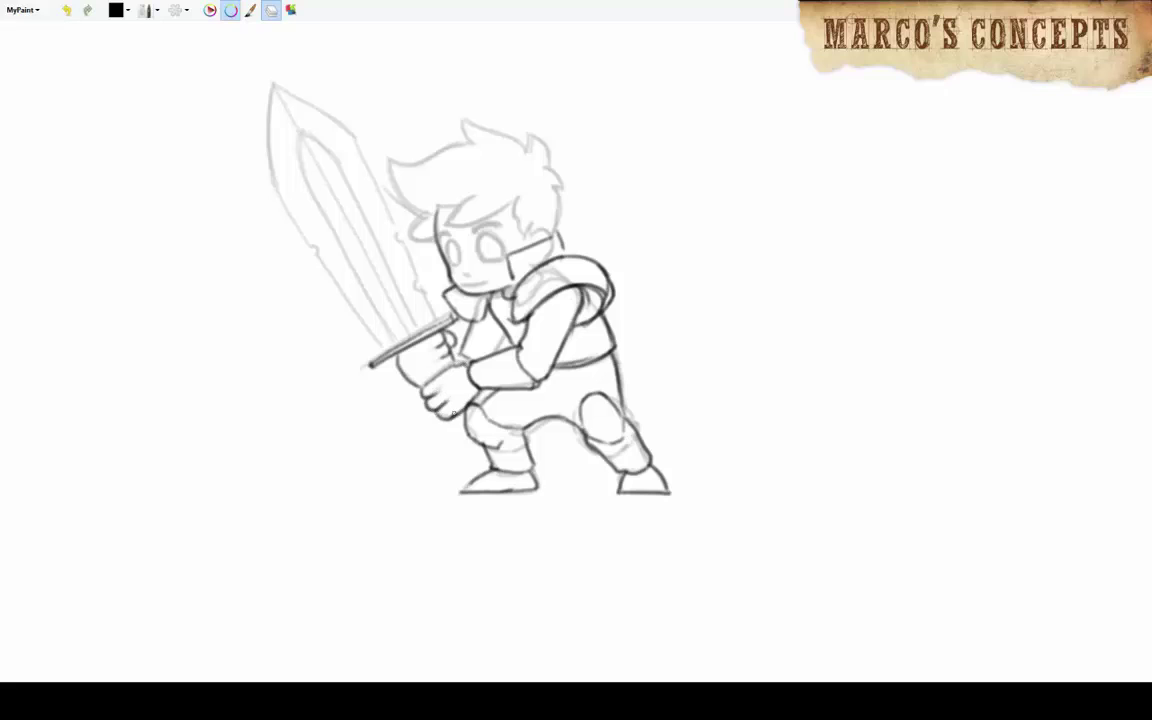
mouse_move(271, 82)
left_mouse_down()
mouse_move(269, 172)
mouse_move(346, 316)
mouse_move(320, 130)
mouse_move(407, 260)
mouse_move(395, 288)
left_mouse_up()
mouse_move(270, 120)
left_mouse_down()
mouse_move(280, 175)
mouse_move(356, 310)
left_mouse_up()
left_click_drag(300, 135, 378, 297)
Finish the blade's fuller lines and ink the hair outline, spikes and fringe in black.
left_click_drag(270, 120, 369, 305)
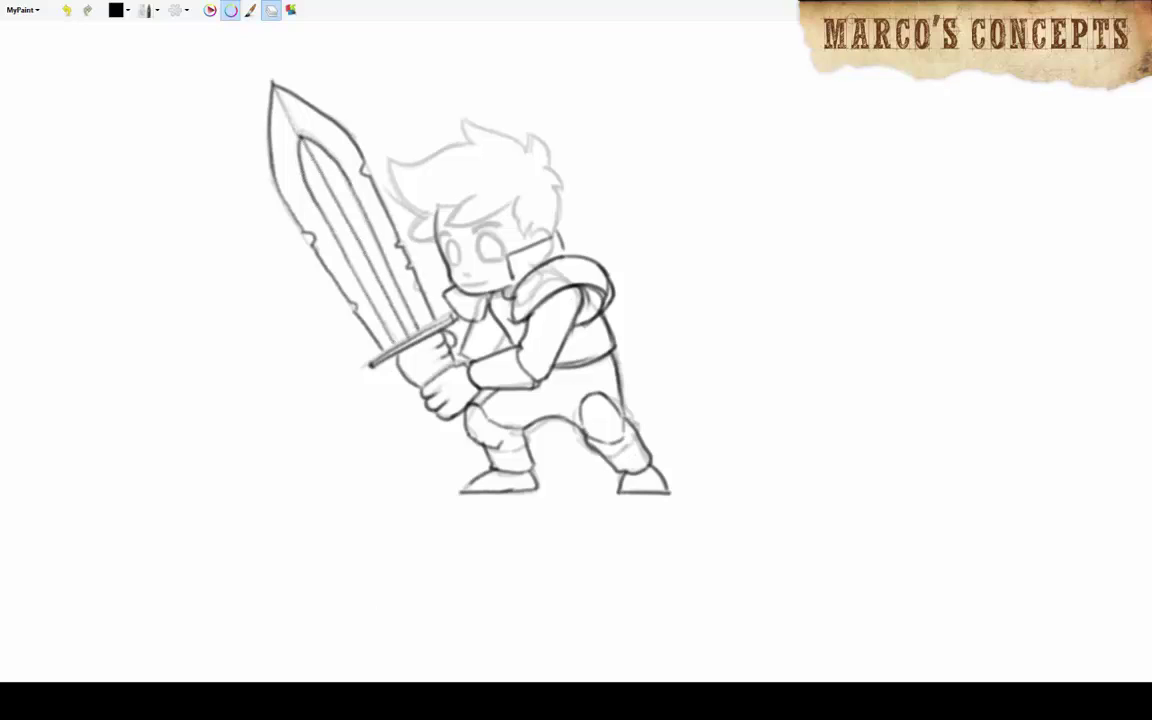
mouse_move(387, 155)
left_mouse_down()
mouse_move(412, 213)
mouse_move(545, 196)
left_mouse_up()
key("x")
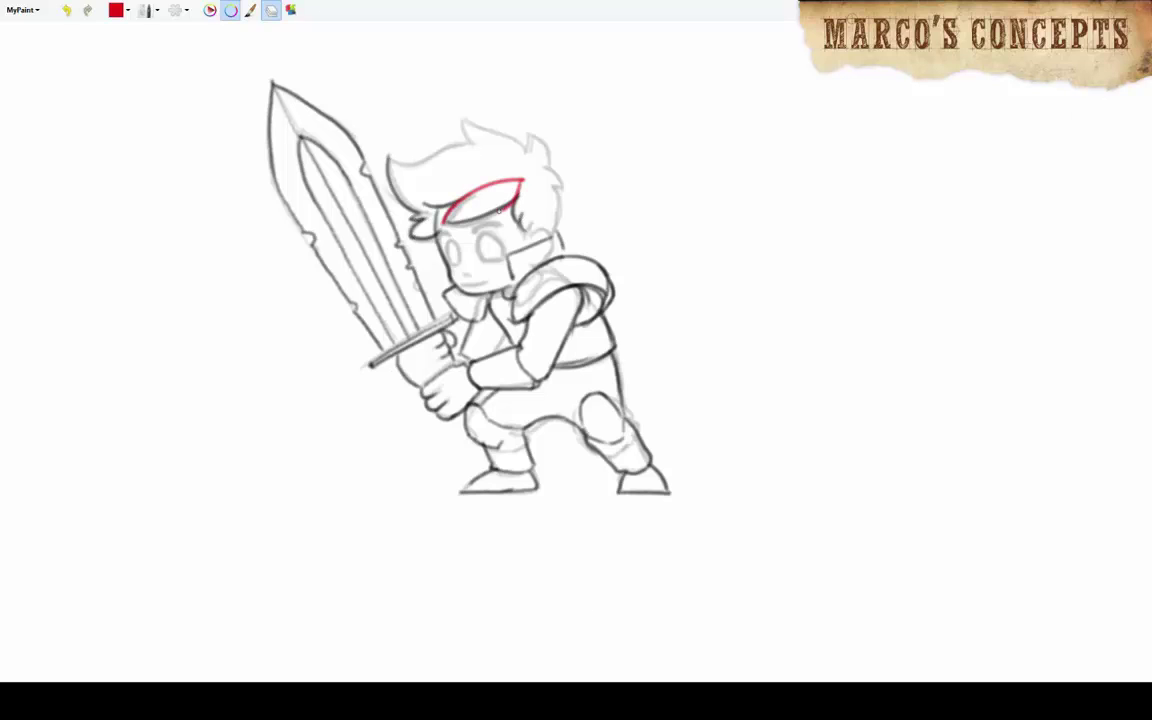
left_click_drag(437, 205, 545, 223)
key("ctrl+z")
key("x")
mouse_move(388, 160)
left_mouse_down()
mouse_move(466, 118)
mouse_move(500, 150)
mouse_move(531, 232)
left_mouse_up()
left_click_drag(394, 217, 452, 202)
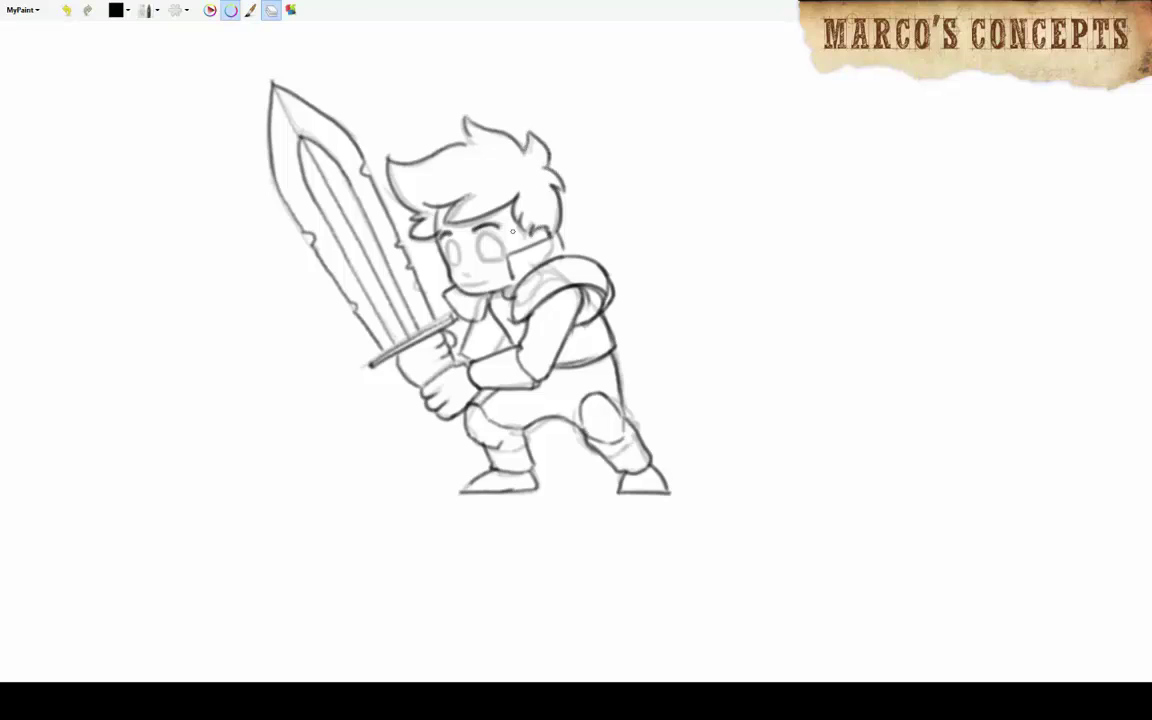
Add a hip pouch and lower knuckles, then rough out a round-headed sword figure to the right.
mouse_move(591, 371)
left_mouse_down()
mouse_move(645, 378)
mouse_move(620, 427)
left_mouse_up()
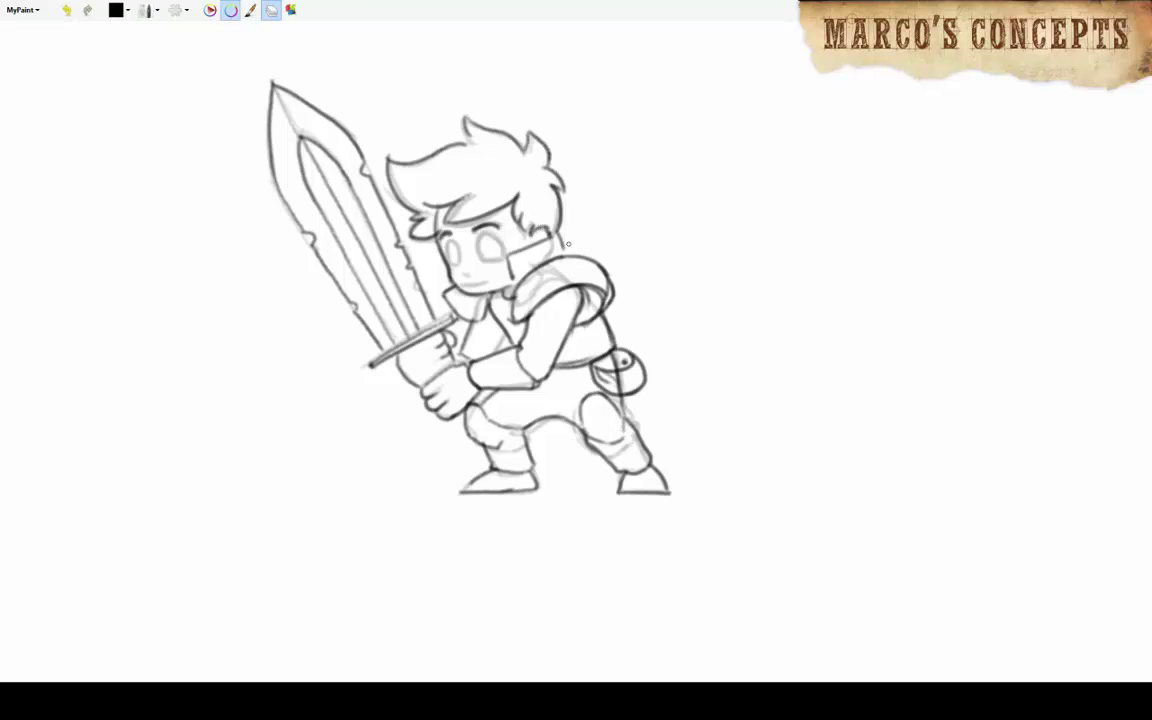
mouse_move(562, 248)
left_mouse_down()
mouse_move(800, 308)
mouse_move(600, 300)
mouse_move(540, 265)
mouse_move(510, 282)
left_mouse_up()
key("ctrl+z")
key("ctrl+z")
key("ctrl+z")
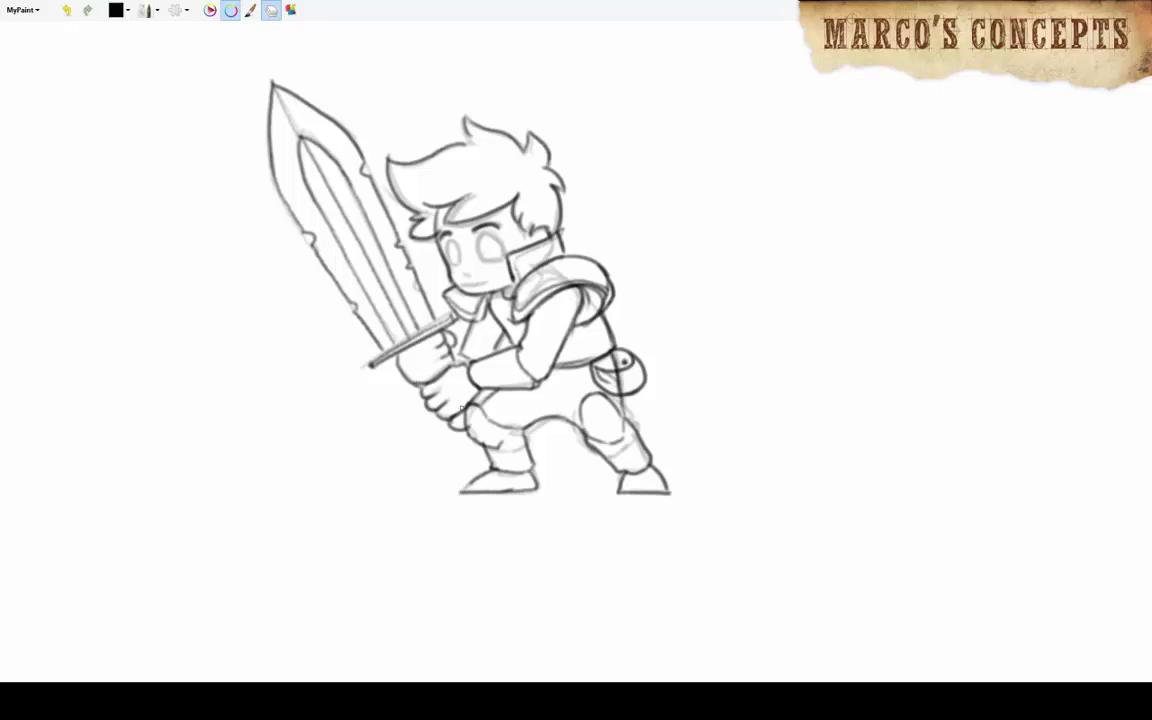
left_click_drag(461, 406, 458, 431)
left_click_drag(743, 494, 536, 524)
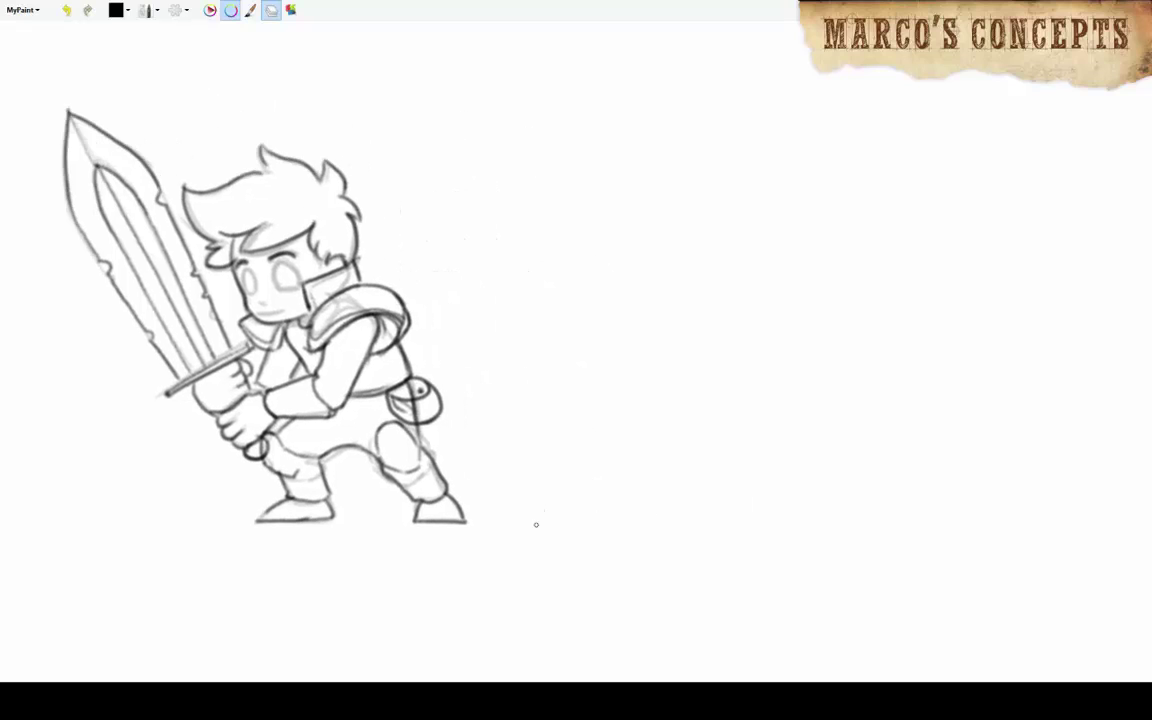
mouse_move(758, 356)
left_mouse_down()
mouse_move(643, 424)
mouse_move(663, 450)
mouse_move(728, 382)
mouse_move(882, 458)
mouse_move(758, 383)
mouse_move(790, 400)
mouse_move(731, 516)
mouse_move(740, 527)
mouse_move(880, 380)
mouse_move(841, 405)
mouse_move(815, 395)
left_mouse_up()
Erase the scribbles beside the new figure and sketch its arm and raised fist.
key("e")
left_click_drag(830, 335, 785, 395)
scroll(880, 430, "up", 2)
mouse_move(870, 410)
left_mouse_down()
mouse_move(905, 445)
mouse_move(926, 386)
mouse_move(874, 427)
mouse_move(775, 430)
left_mouse_up()
key("e")
key("e")
left_click_drag(835, 382, 885, 379)
mouse_move(868, 342)
left_mouse_down()
mouse_move(895, 352)
mouse_move(930, 322)
mouse_move(910, 410)
mouse_move(845, 385)
left_mouse_up()
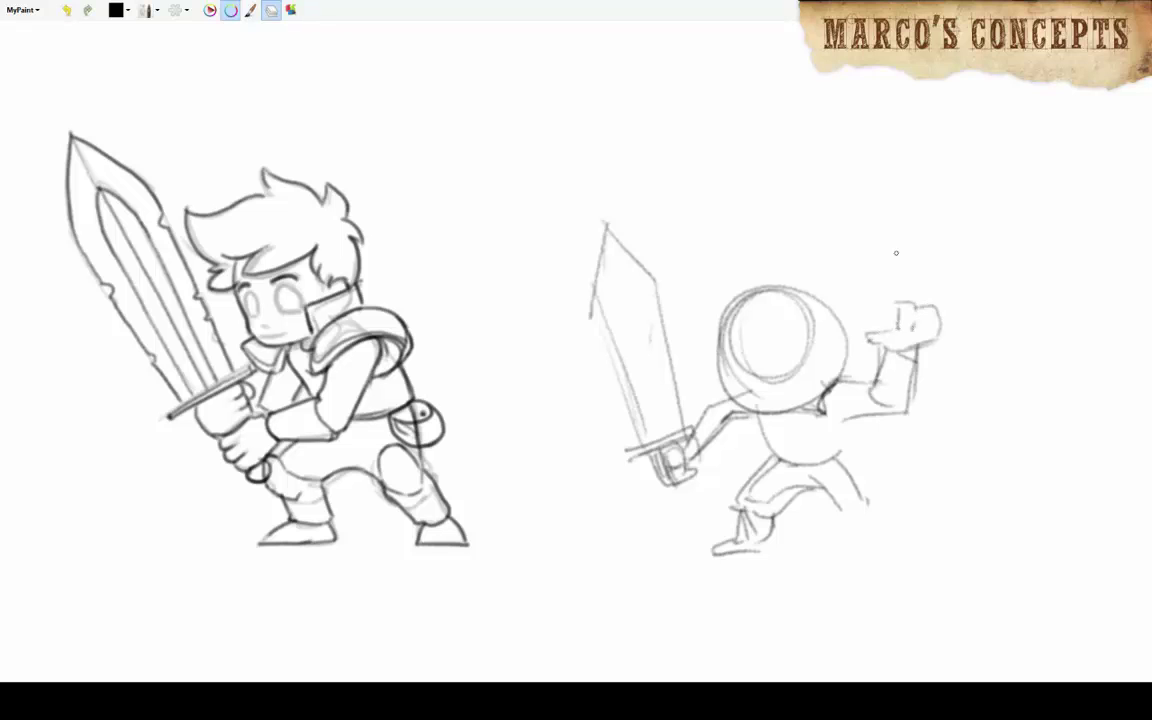
left_click_drag(900, 238, 862, 285)
Sketch the sword arm from hilt to body, undoing the shield and extra strokes.
mouse_move(676, 352)
left_mouse_down()
mouse_move(655, 381)
mouse_move(686, 408)
left_mouse_up()
mouse_move(666, 512)
left_mouse_down()
mouse_move(522, 440)
mouse_move(366, 467)
left_mouse_up()
left_click_drag(385, 365, 455, 323)
left_click_drag(390, 398, 459, 356)
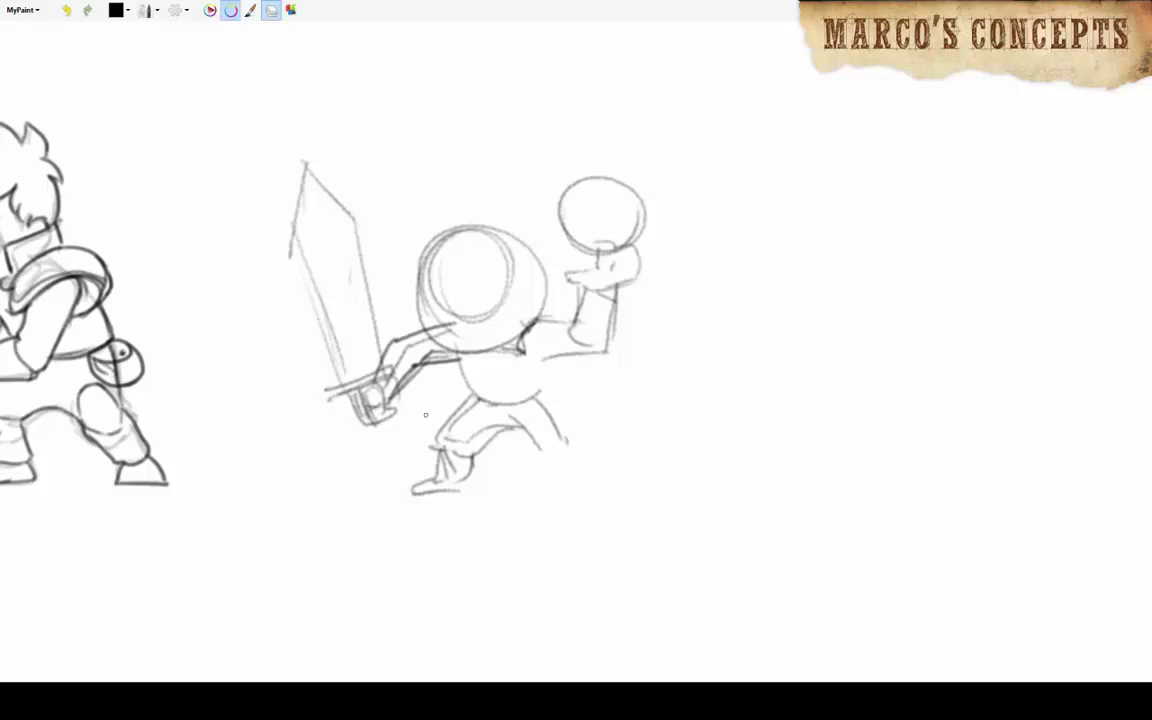
mouse_move(228, 251)
left_mouse_down()
mouse_move(335, 385)
mouse_move(450, 335)
left_mouse_up()
key("ctrl+z")
key("ctrl+z")
key("ctrl+z")
key("ctrl+z")
left_click_drag(384, 405, 459, 366)
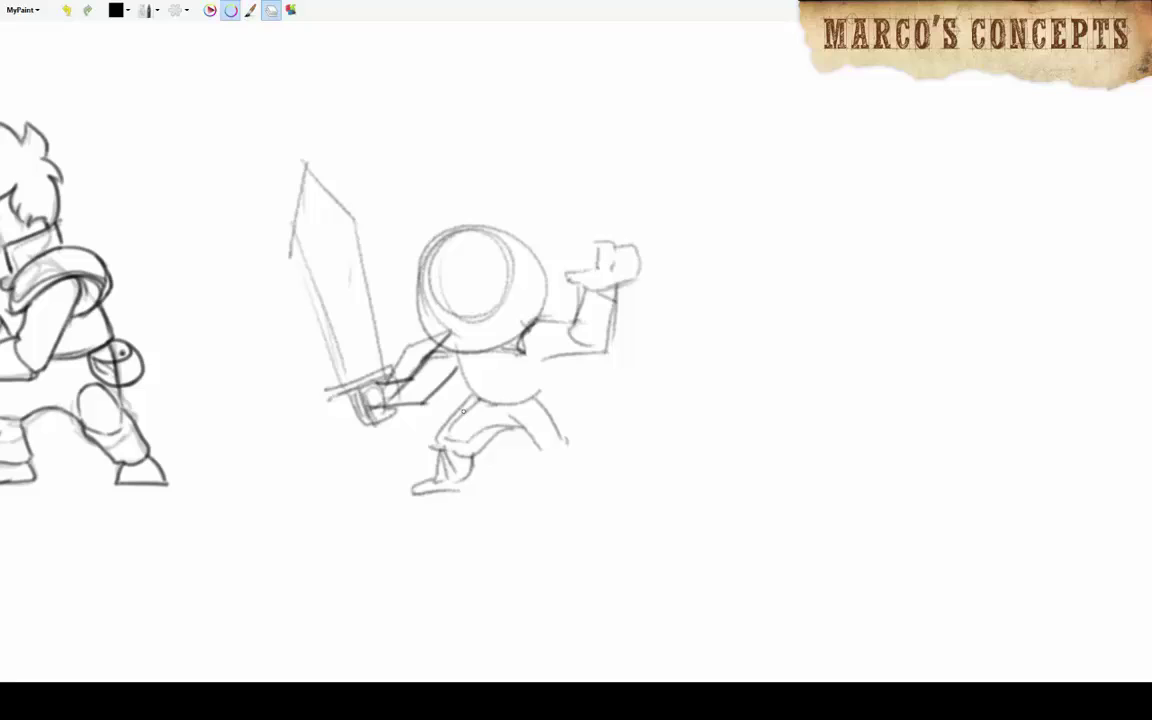
key("ctrl+z")
key("ctrl+z")
left_click_drag(211, 244, 310, 356)
Sketch and darken a second sword angled left, with crossguard and gripping hand.
left_click_drag(251, 284, 338, 371)
left_click_drag(270, 248, 342, 385)
left_click_drag(378, 358, 340, 425)
left_click_drag(243, 326, 311, 362)
left_click_drag(198, 245, 272, 252)
left_click_drag(285, 282, 330, 370)
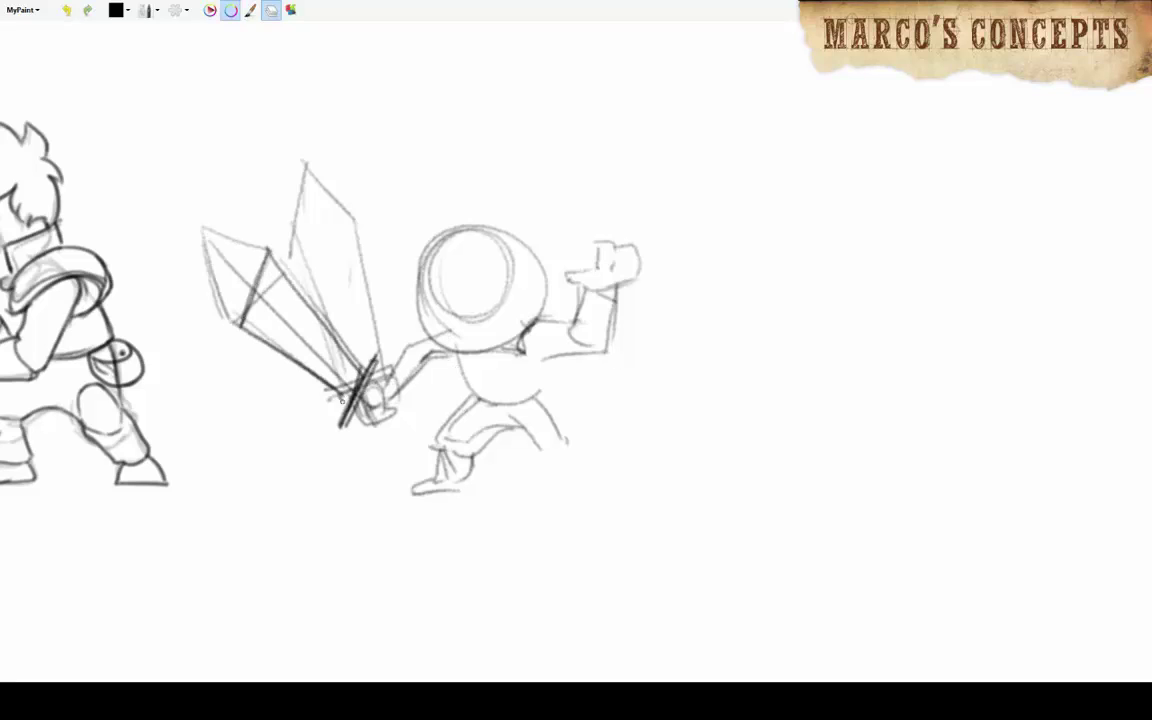
left_click_drag(303, 322, 334, 395)
mouse_move(176, 222)
left_mouse_down()
mouse_move(214, 292)
mouse_move(245, 218)
left_mouse_up()
left_click_drag(368, 392, 378, 385)
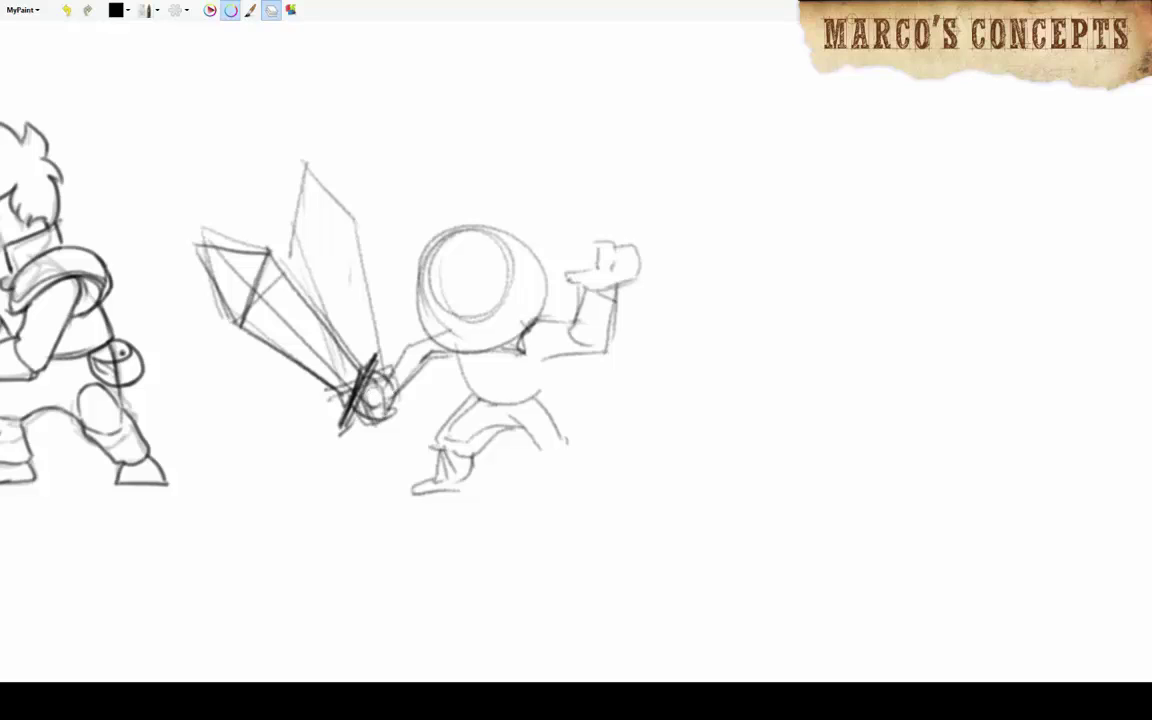
Add spiky hair and a face outline, dropping the helmet brim, and pencil in arm and torso.
mouse_move(410, 256)
left_mouse_down()
mouse_move(478, 190)
mouse_move(450, 322)
left_mouse_up()
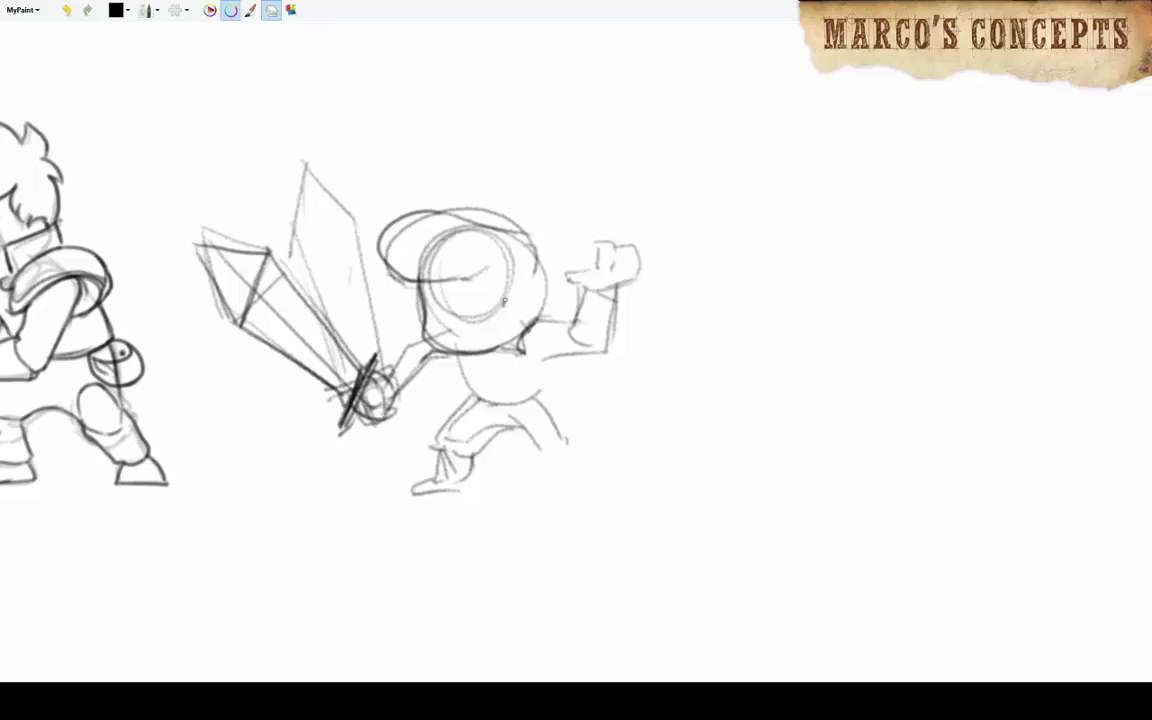
left_click_drag(480, 235, 455, 315)
key("ctrl+z")
mouse_move(385, 250)
left_mouse_down()
mouse_move(392, 182)
mouse_move(498, 240)
mouse_move(488, 305)
left_mouse_up()
mouse_move(395, 298)
left_mouse_down()
mouse_move(345, 355)
mouse_move(458, 352)
left_mouse_up()
left_click_drag(462, 358, 552, 356)
mouse_move(466, 398)
left_mouse_down()
mouse_move(548, 396)
mouse_move(580, 455)
left_mouse_up()
Pencil the legs and foot, a horizontal sword blade with pointed tip, and its guard.
left_click_drag(562, 492, 628, 497)
left_click_drag(597, 172, 598, 174)
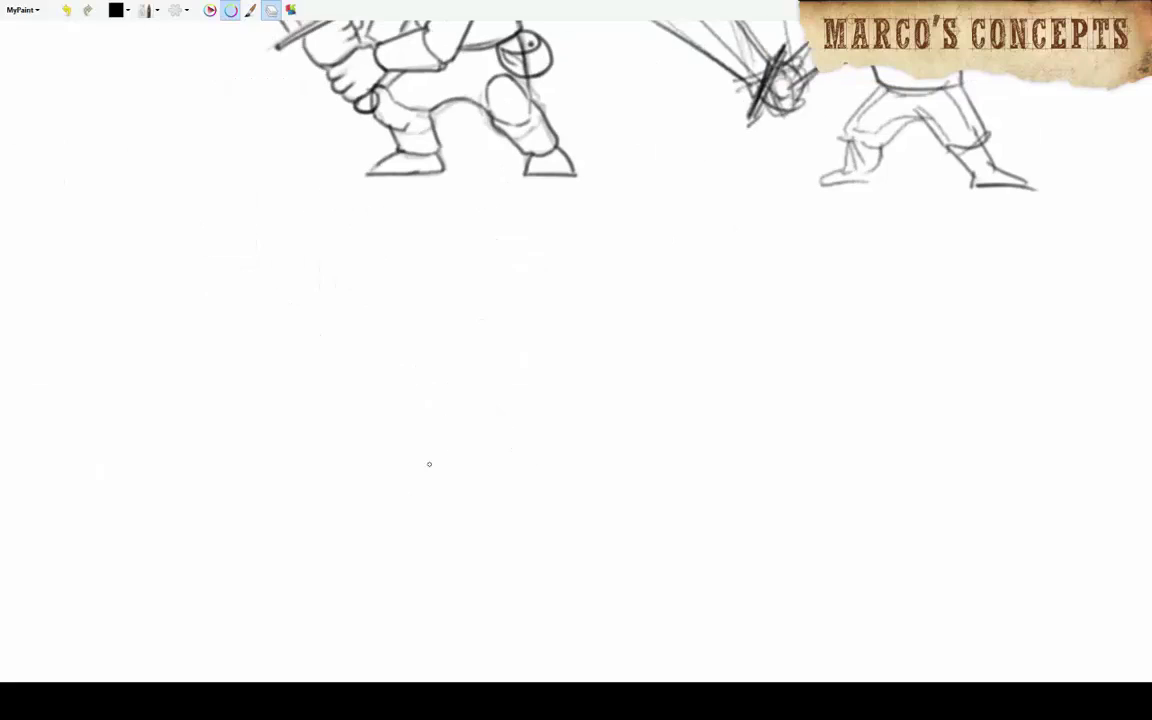
mouse_move(240, 433)
left_mouse_down()
mouse_move(283, 507)
mouse_move(428, 508)
left_mouse_up()
left_click_drag(432, 438, 436, 515)
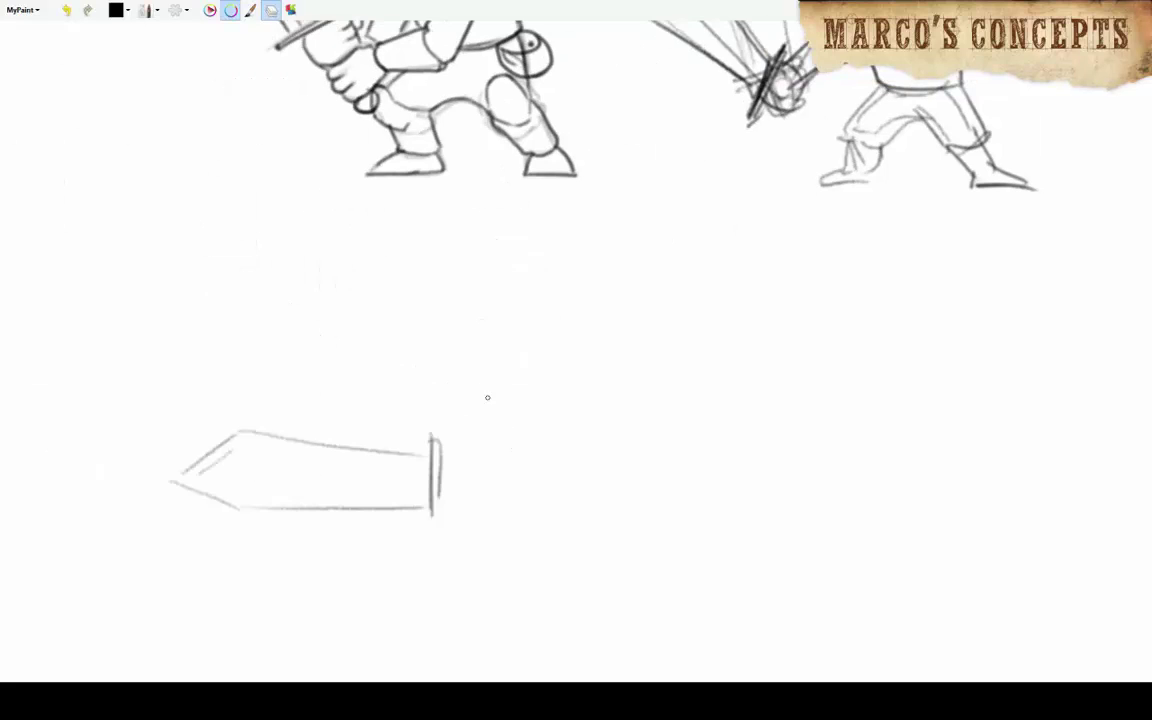
left_click_drag(472, 272, 555, 266)
left_click_drag(555, 266, 558, 325)
Sketch a box head above the sword, diagonal hatching, and a boot with a sole.
left_click_drag(490, 367, 548, 360)
left_click_drag(540, 376, 452, 462)
mouse_move(558, 340)
left_mouse_down()
mouse_move(600, 398)
mouse_move(455, 470)
left_mouse_up()
left_click_drag(572, 362, 652, 478)
left_click_drag(458, 512, 478, 507)
left_click_drag(540, 378, 462, 468)
mouse_move(480, 512)
left_mouse_down()
mouse_move(605, 412)
mouse_move(690, 520)
left_mouse_up()
Add the head outline, spiky hair, an ear, speed lines, dust clouds and an open mouth.
left_click_drag(465, 273, 462, 358)
mouse_move(445, 285)
left_mouse_down()
mouse_move(450, 205)
mouse_move(520, 180)
left_mouse_up()
left_click_drag(520, 180, 575, 200)
left_click_drag(575, 250, 612, 318)
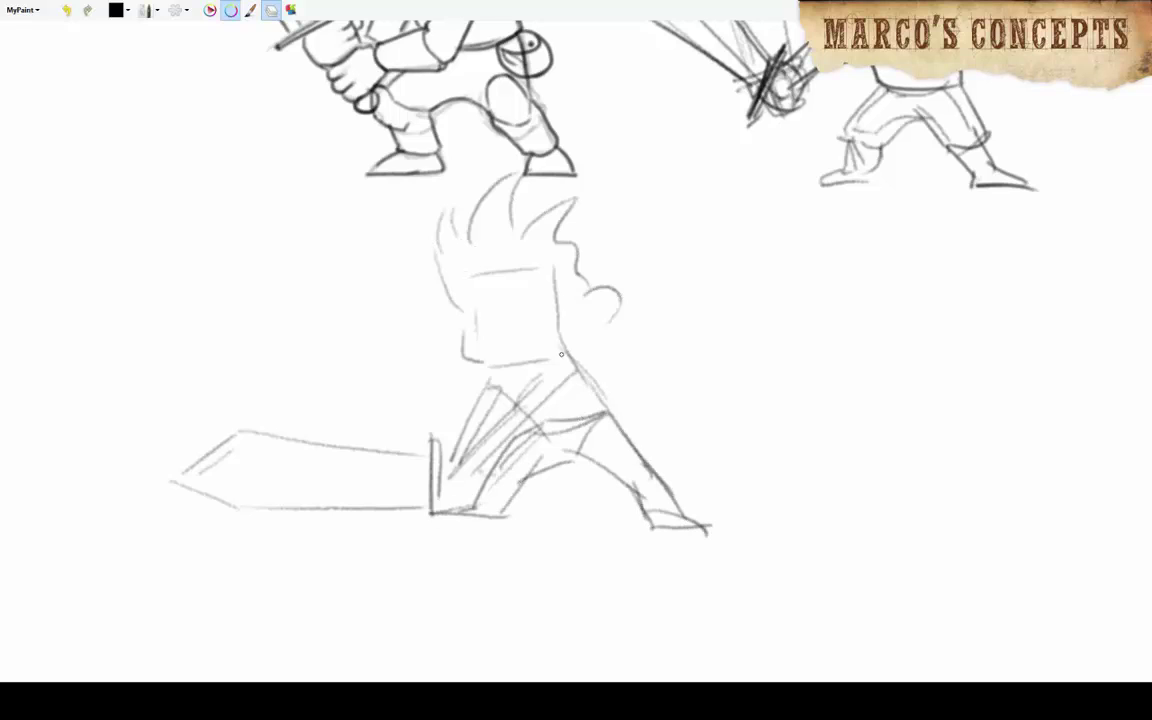
left_click_drag(195, 90, 200, 205)
left_click_drag(312, 120, 296, 215)
left_click_drag(388, 170, 360, 275)
left_click_drag(785, 310, 610, 400)
left_click_drag(77, 160, 137, 315)
left_click_drag(75, 340, 105, 425)
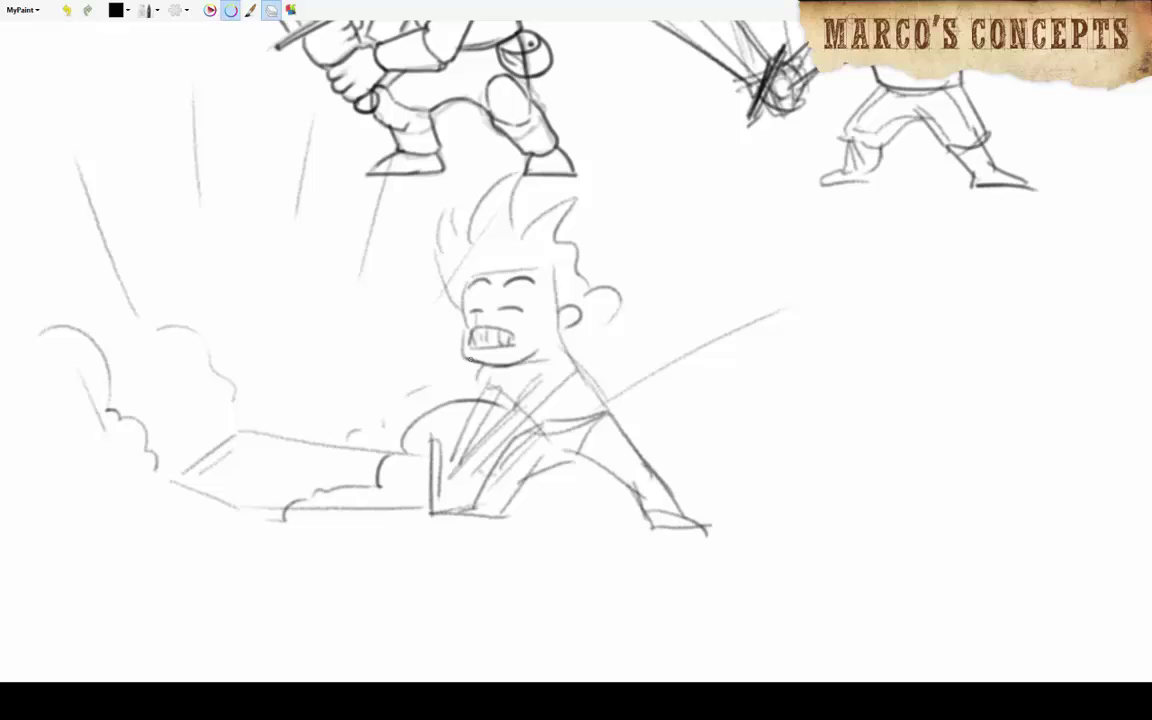
Add a collar and a looped fist with forearm shading, undoing one stray sweeping stroke.
mouse_move(476, 343)
left_mouse_down()
mouse_move(476, 388)
mouse_move(595, 400)
left_mouse_up()
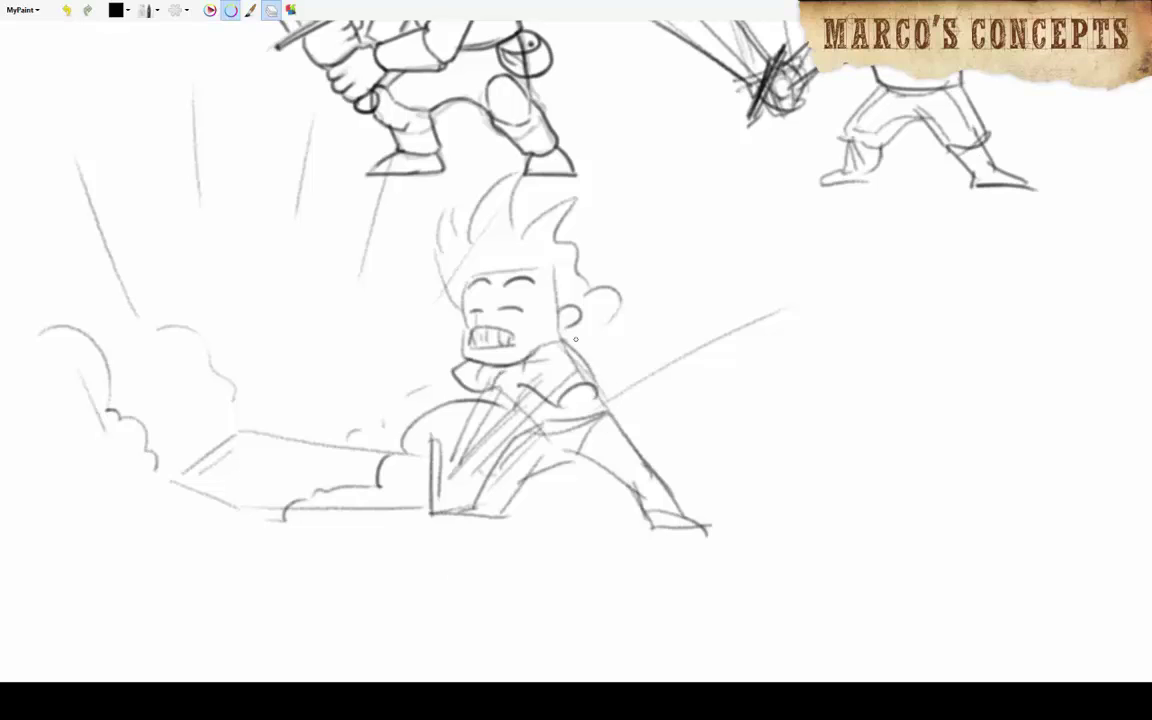
left_click_drag(575, 300, 800, 205)
key("ctrl+z")
key("ctrl+z")
left_click_drag(600, 405, 636, 390)
mouse_move(618, 452)
left_mouse_down()
mouse_move(662, 518)
mouse_move(672, 515)
left_mouse_up()
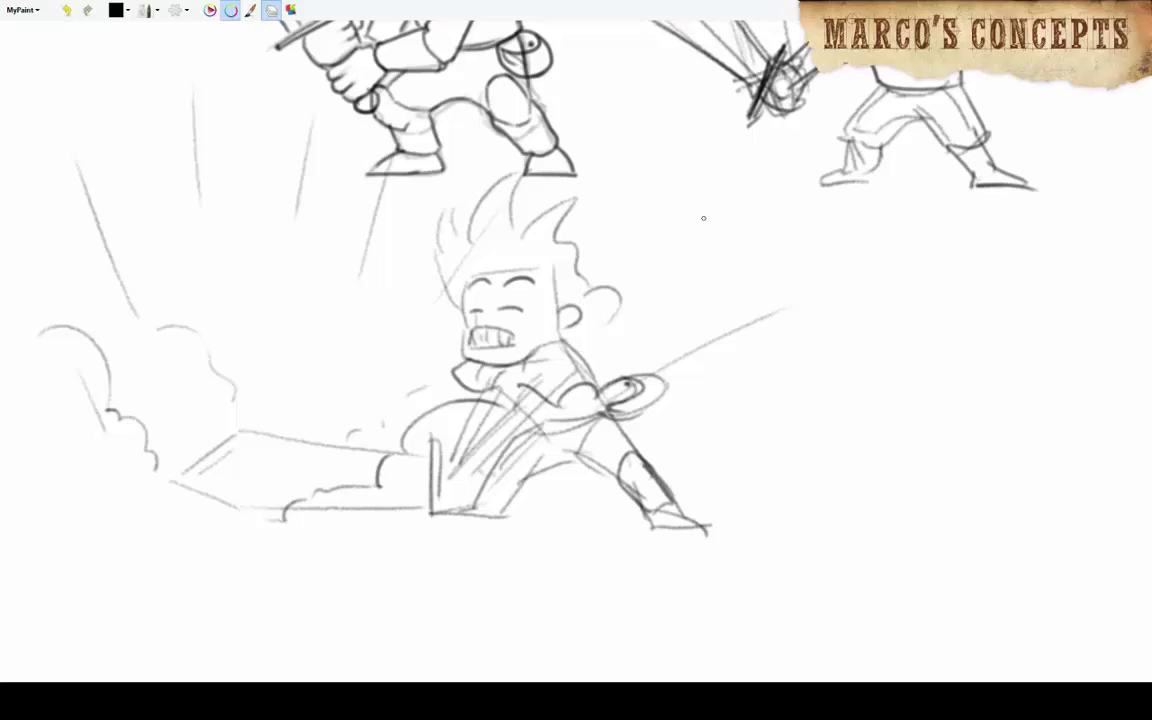
Sketch a second sword with a pointed blade, crossguard and rectangular grip.
mouse_move(703, 217)
left_mouse_down()
mouse_move(740, 235)
mouse_move(498, 218)
left_mouse_up()
mouse_move(751, 437)
left_mouse_down()
mouse_move(598, 492)
mouse_move(750, 490)
left_mouse_up()
left_click_drag(750, 435, 752, 470)
left_click_drag(772, 437, 786, 472)
left_click_drag(720, 360, 795, 345)
left_click_drag(750, 373, 790, 375)
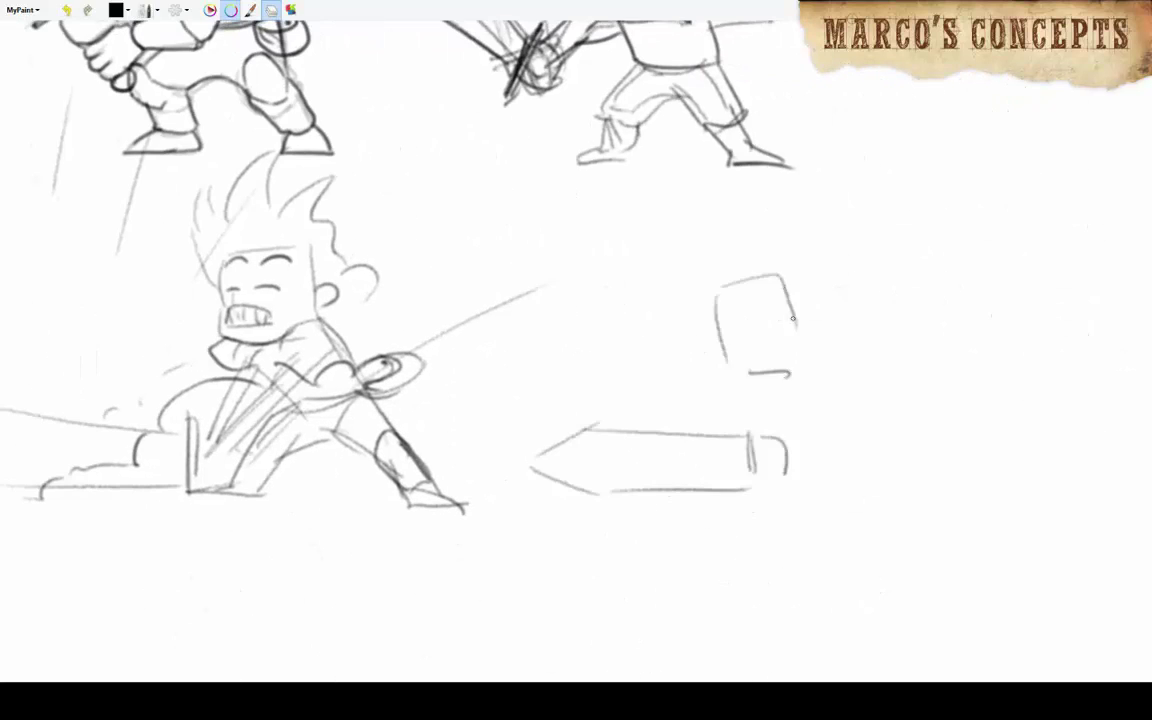
Sketch a crouching figure with arched back, bent legs, feet and arms reaching the grip.
left_click_drag(793, 318, 533, 308)
left_click_drag(538, 300, 665, 345)
mouse_move(545, 355)
left_mouse_down()
mouse_move(580, 386)
mouse_move(595, 432)
left_mouse_up()
left_click_drag(605, 362, 696, 390)
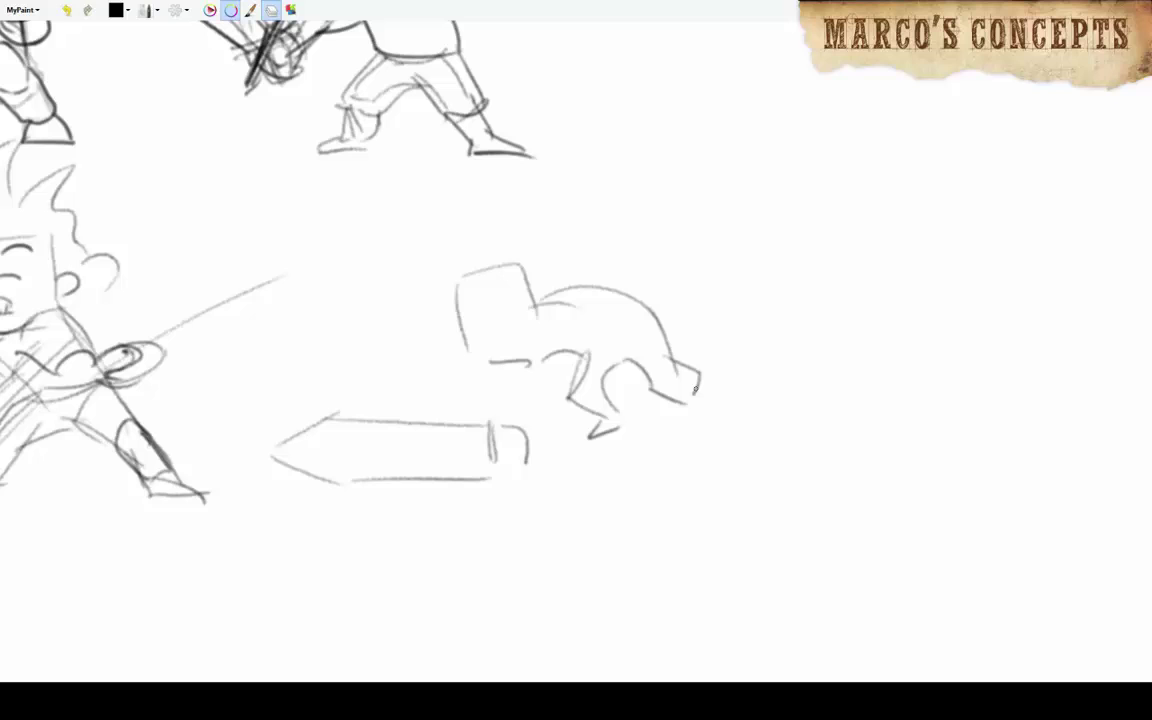
left_click_drag(646, 334, 618, 384)
mouse_move(482, 292)
left_mouse_down()
mouse_move(476, 328)
mouse_move(505, 389)
left_mouse_up()
left_click_drag(458, 330, 460, 391)
Draw the new figure's round head, neck, and the sword held overhead.
mouse_move(820, 461)
left_mouse_down()
mouse_move(884, 417)
mouse_move(918, 331)
left_mouse_up()
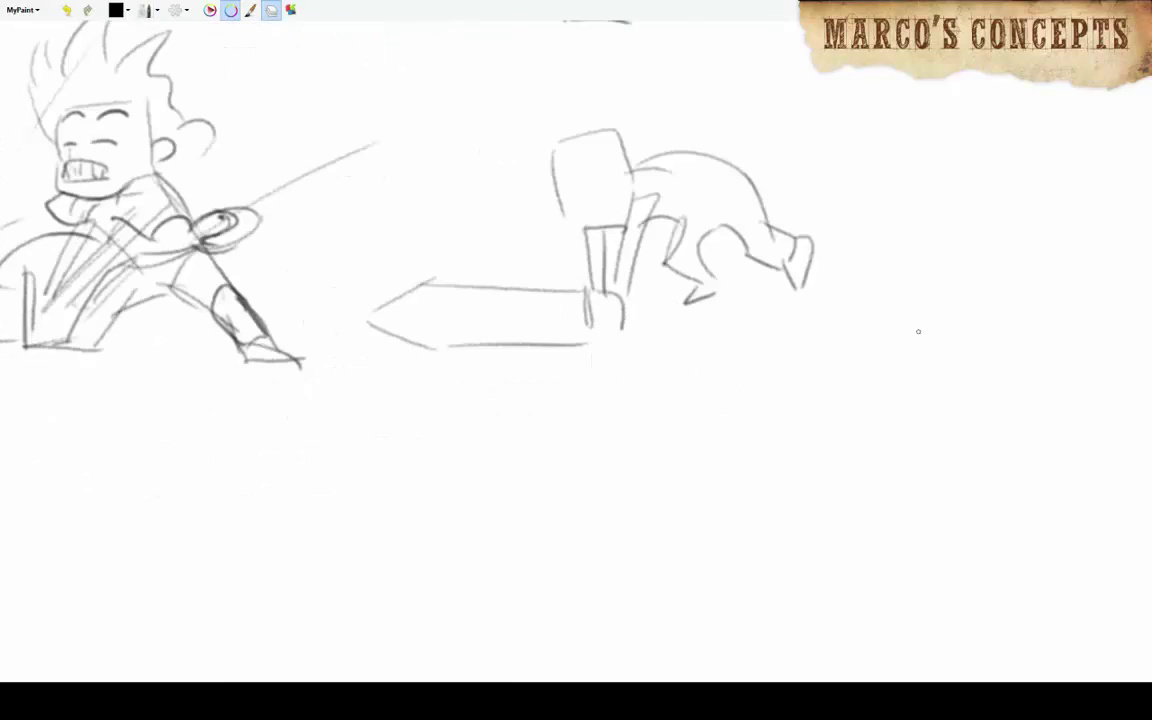
left_click_drag(250, 470, 773, 336)
left_click_drag(406, 489, 458, 483)
left_click_drag(458, 483, 450, 425)
left_click_drag(490, 385, 455, 460)
mouse_move(470, 287)
left_mouse_down()
mouse_move(665, 372)
mouse_move(640, 355)
left_mouse_up()
mouse_move(530, 298)
left_mouse_down()
mouse_move(704, 412)
mouse_move(515, 365)
left_mouse_up()
mouse_move(452, 305)
left_mouse_down()
mouse_move(488, 285)
mouse_move(458, 395)
left_mouse_up()
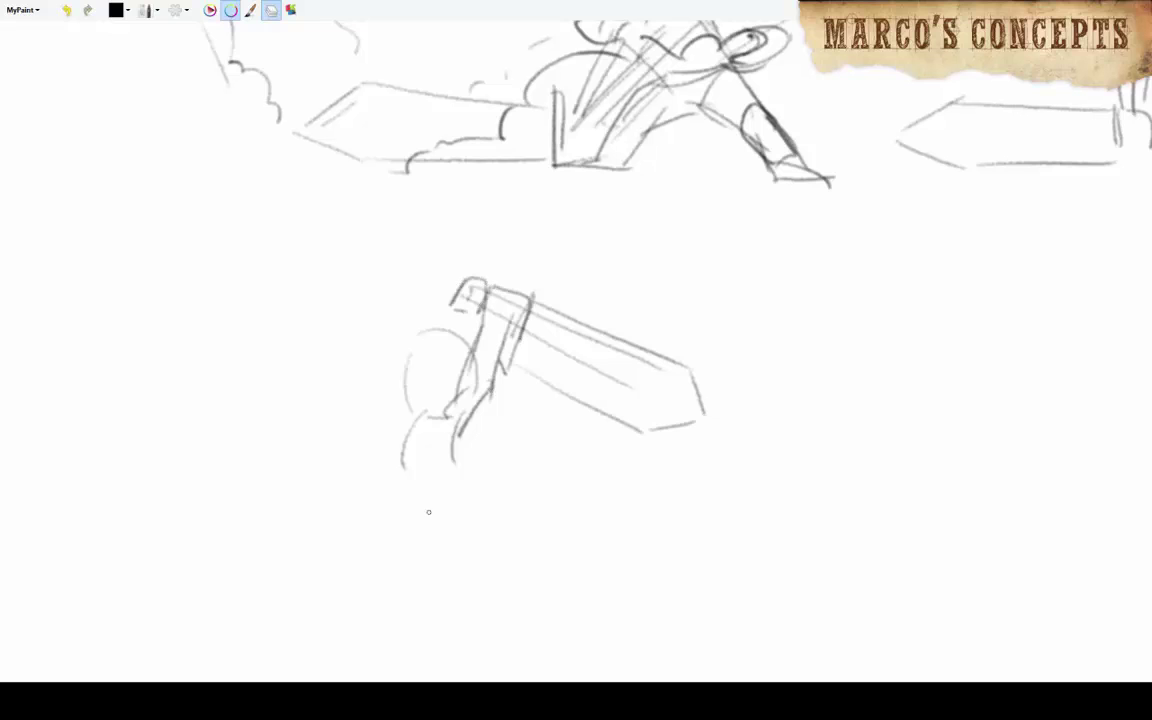
Draw the torso, hips and two bent legs, then refine the arms and hands.
mouse_move(442, 477)
left_mouse_down()
mouse_move(397, 478)
mouse_move(368, 553)
mouse_move(332, 573)
left_mouse_up()
left_click_drag(370, 512, 386, 568)
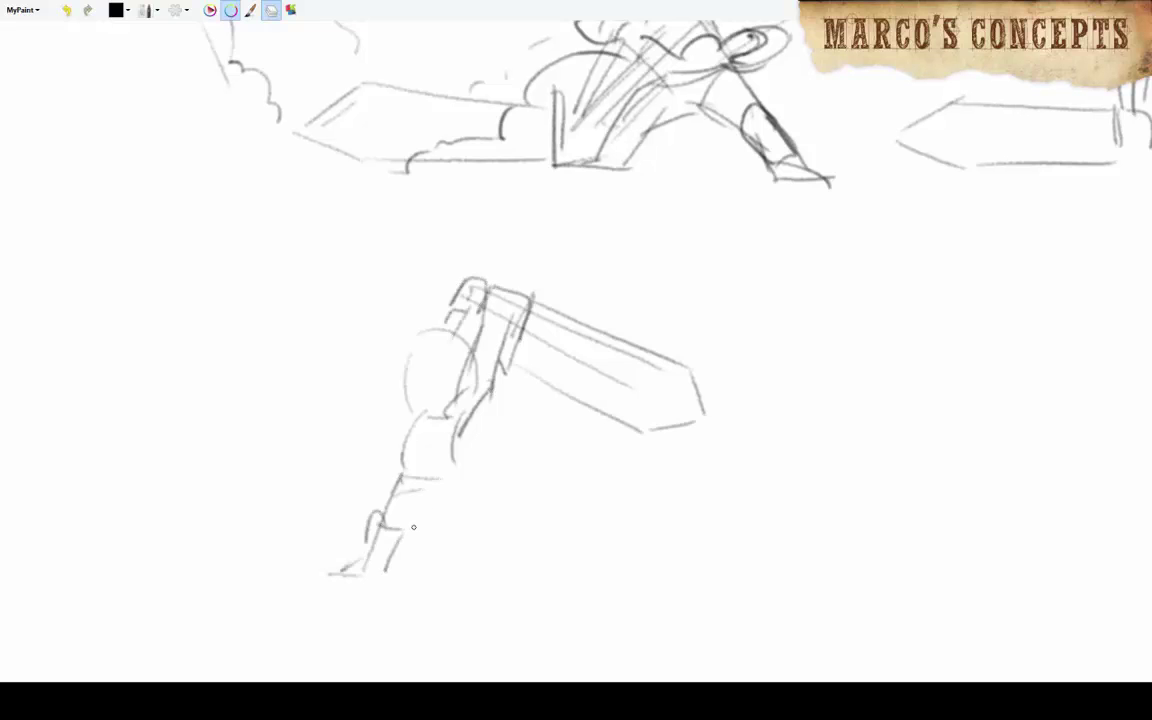
left_click_drag(410, 478, 418, 520)
mouse_move(450, 476)
left_mouse_down()
mouse_move(470, 525)
mouse_move(460, 549)
left_mouse_up()
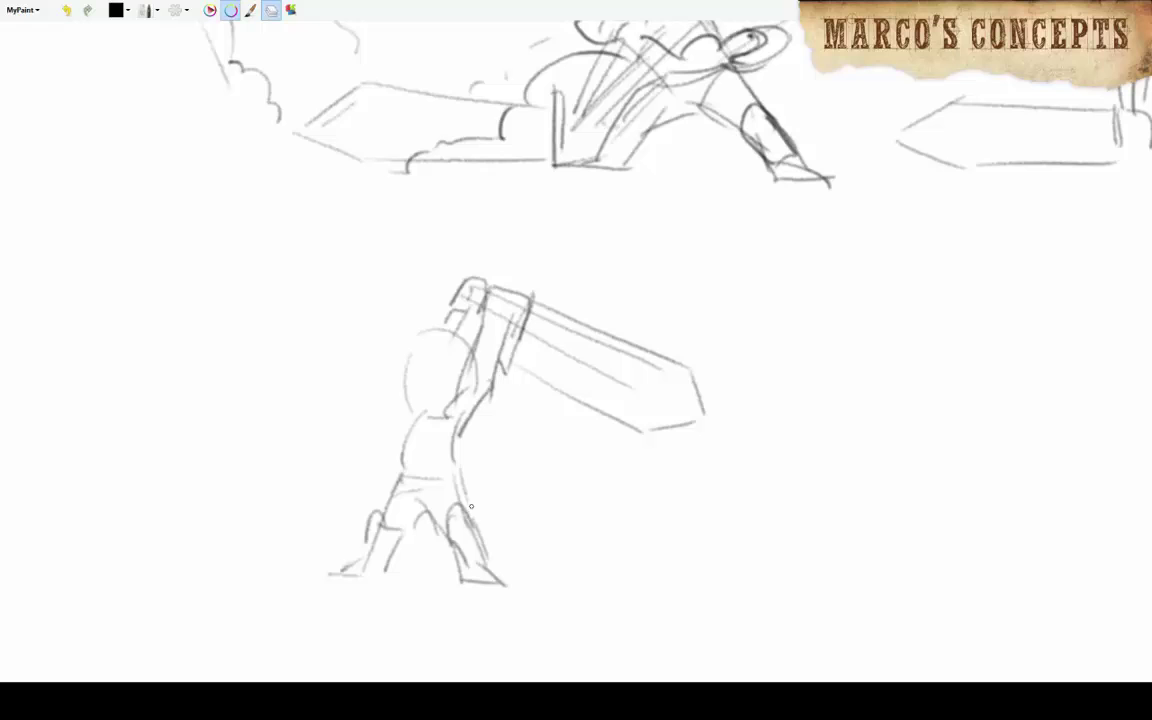
mouse_move(418, 420)
left_mouse_down()
mouse_move(405, 360)
mouse_move(362, 420)
left_mouse_up()
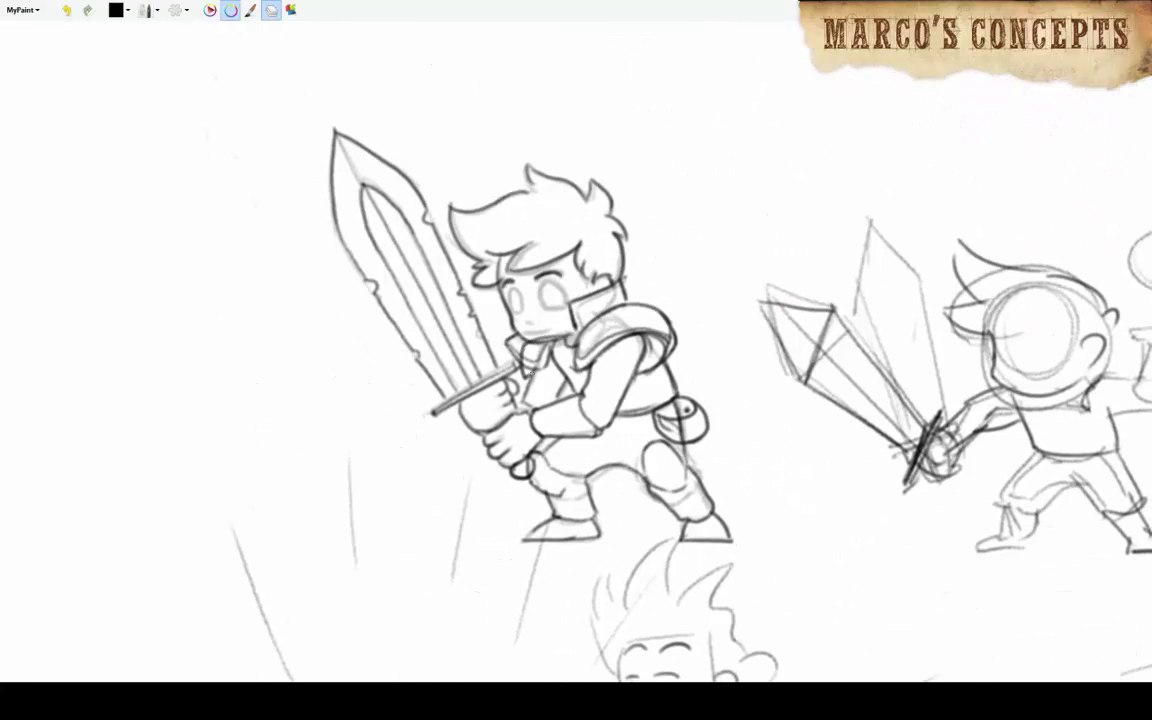
mouse_move(465, 355)
left_mouse_down()
mouse_move(530, 320)
mouse_move(770, 296)
left_mouse_up()
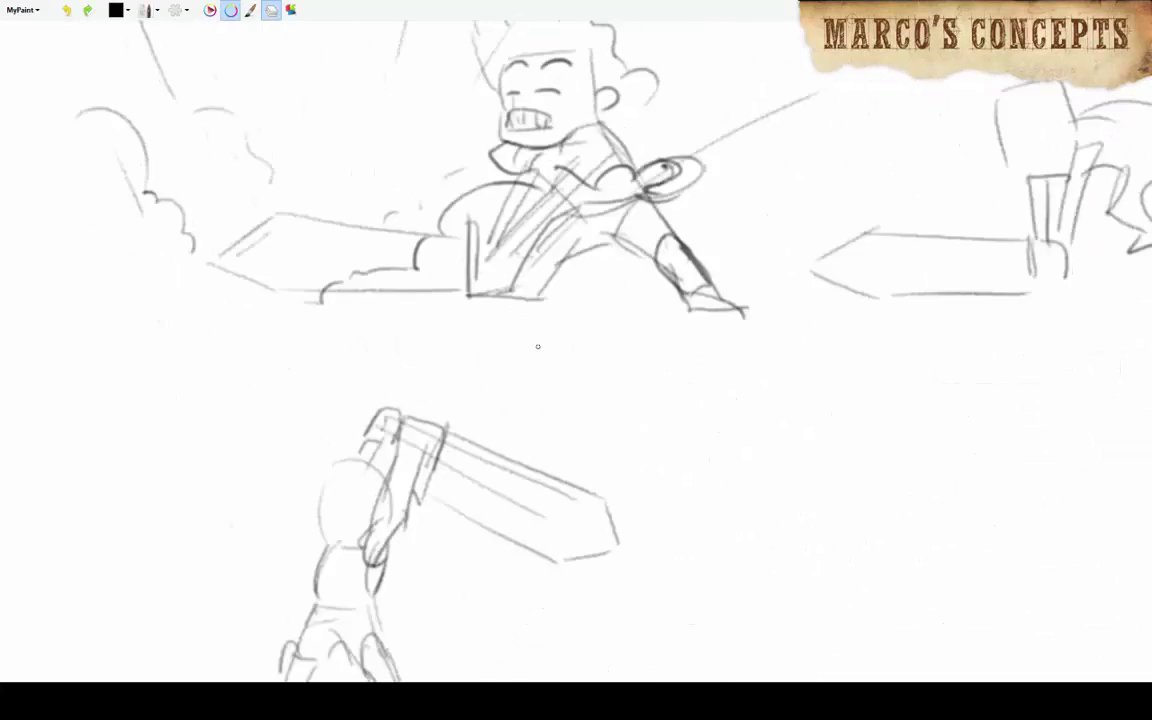
Add spiky hair to the figure's head and zoom out to view the whole sheet.
scroll(537, 347, "down", 3)
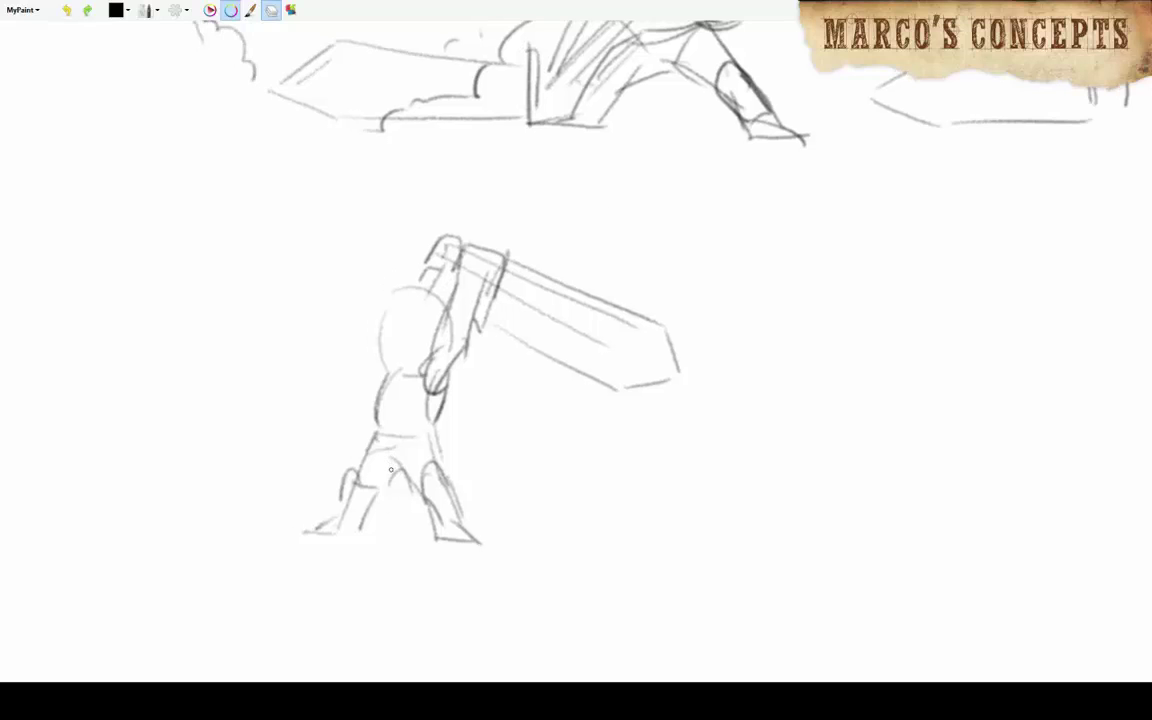
left_click_drag(369, 252, 322, 260)
mouse_move(385, 282)
left_mouse_down()
mouse_move(355, 333)
mouse_move(302, 298)
left_mouse_up()
mouse_move(399, 252)
left_mouse_down()
mouse_move(294, 268)
mouse_move(373, 280)
left_mouse_up()
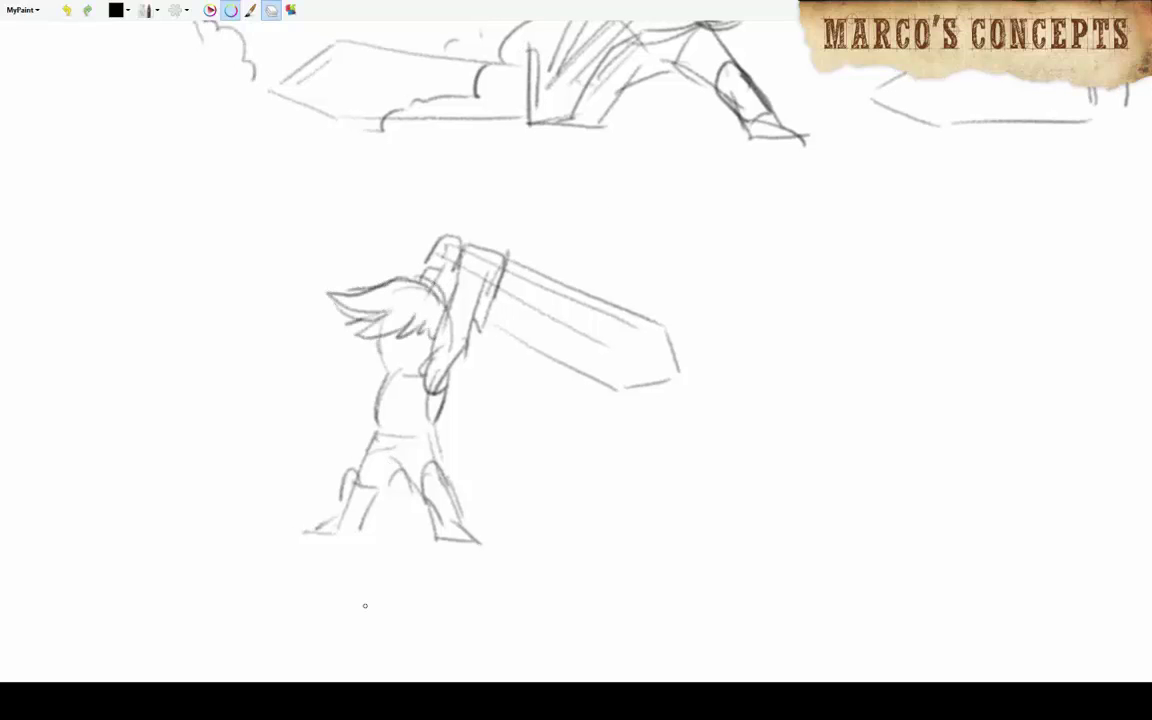
scroll(701, 540, "down", 5)
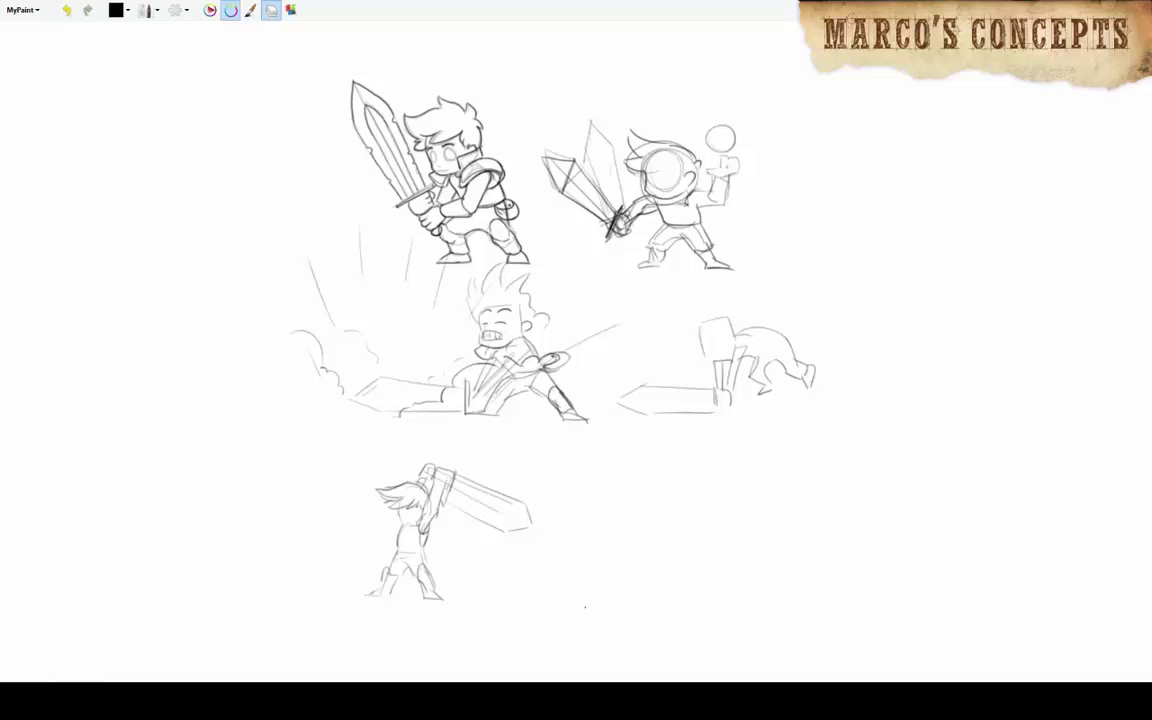
Circle three hero figures for emphasis, then undo the temporary marks.
left_click_drag(405, 60, 330, 80)
left_click_drag(460, 420, 440, 425)
left_click_drag(740, 270, 560, 390)
key("ctrl+z")
key("ctrl+z")
key("ctrl+z")
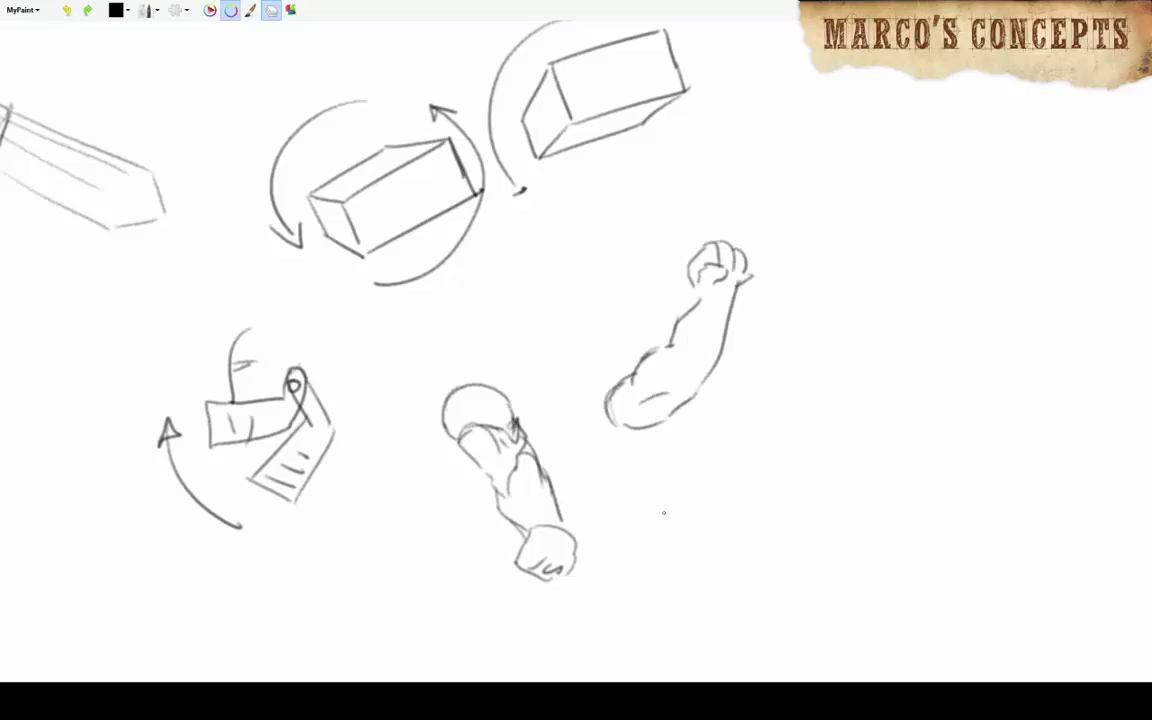
Sketch two bent-arm studies with round shoulders side by side.
left_click_drag(757, 501, 597, 467)
left_click_drag(725, 368, 745, 370)
left_click_drag(715, 430, 712, 470)
mouse_move(770, 416)
left_mouse_down()
mouse_move(778, 470)
mouse_move(680, 488)
mouse_move(775, 500)
left_mouse_up()
left_click_drag(775, 479, 580, 493)
left_click_drag(775, 425, 737, 446)
left_click_drag(612, 470, 727, 456)
mouse_move(612, 505)
left_mouse_down()
mouse_move(750, 492)
mouse_move(825, 425)
left_mouse_up()
Mark the shoulder and forearm volumes on the arm studies with plus signs.
left_click_drag(575, 480, 560, 520)
left_click_drag(525, 407, 547, 405)
left_click_drag(536, 395, 536, 417)
left_click_drag(788, 407, 808, 406)
left_click_drag(798, 396, 798, 418)
left_click_drag(728, 477, 748, 475)
left_click_drag(738, 466, 738, 487)
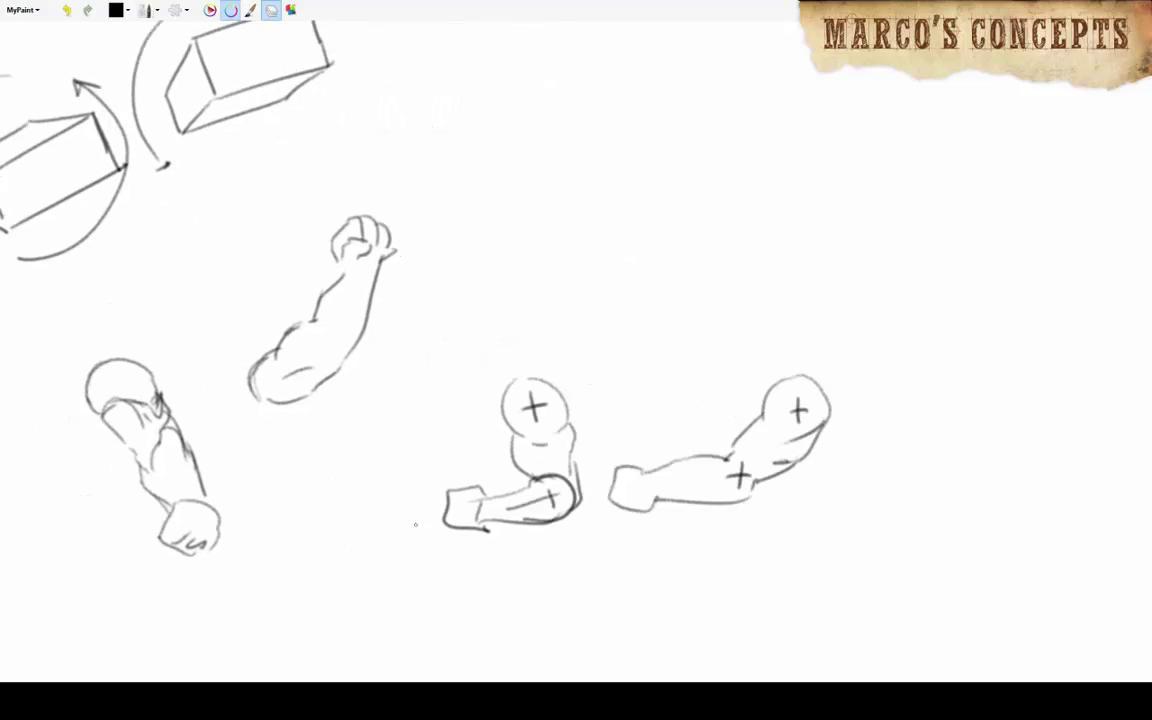
left_click_drag(414, 524, 660, 490)
Sketch a cylinder with a direction arrow and a twisting loop below it.
left_click_drag(260, 100, 655, 560)
left_click_drag(500, 250, 564, 456)
left_click_drag(600, 500, 536, 320)
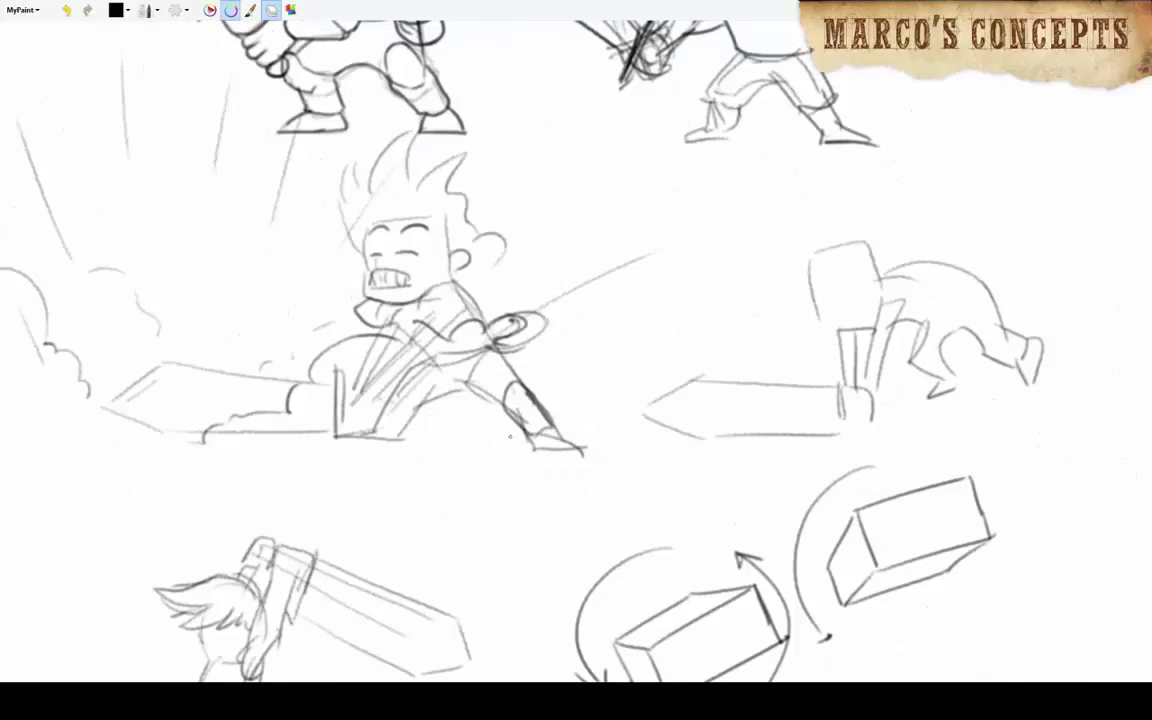
mouse_move(541, 425)
left_mouse_down()
mouse_move(646, 410)
mouse_move(594, 457)
mouse_move(433, 320)
left_mouse_up()
left_click_drag(377, 560, 681, 405)
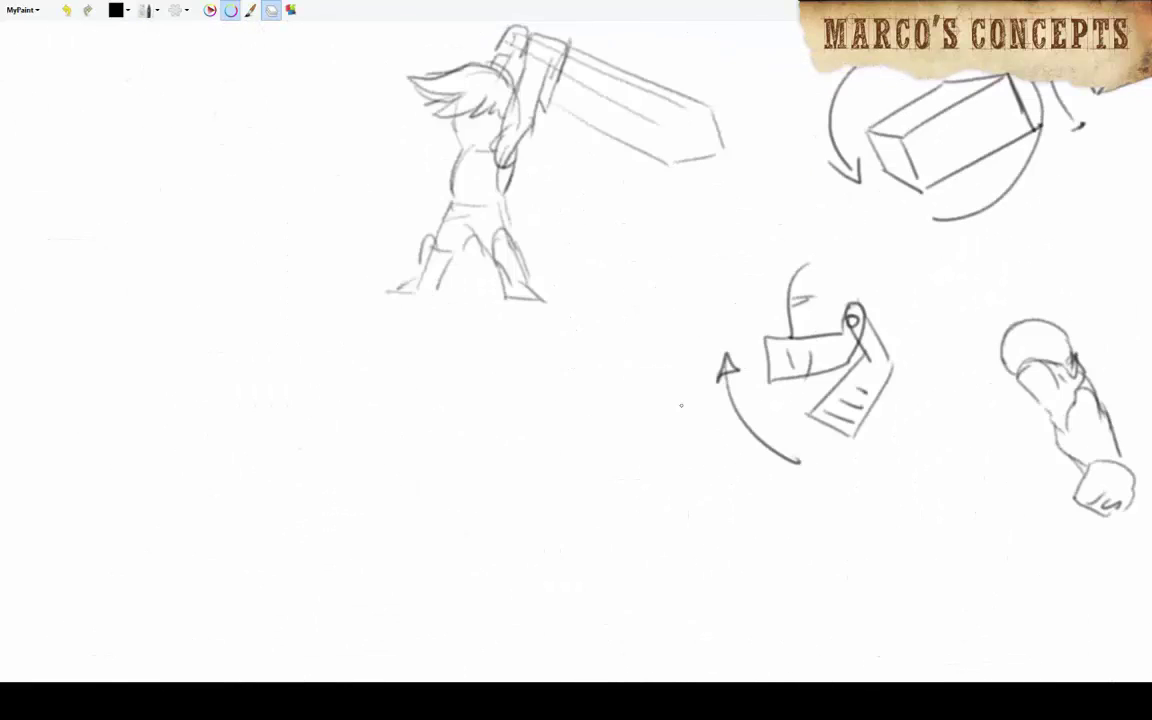
left_click_drag(540, 448, 536, 446)
mouse_move(505, 442)
left_mouse_down()
mouse_move(609, 360)
mouse_move(640, 354)
left_mouse_up()
left_click_drag(540, 545, 680, 458)
left_click_drag(514, 484, 645, 408)
mouse_move(602, 553)
left_mouse_down()
mouse_move(612, 514)
mouse_move(503, 394)
left_mouse_up()
mouse_move(480, 488)
left_mouse_down()
mouse_move(656, 465)
mouse_move(479, 486)
mouse_move(600, 490)
mouse_move(650, 470)
left_mouse_up()
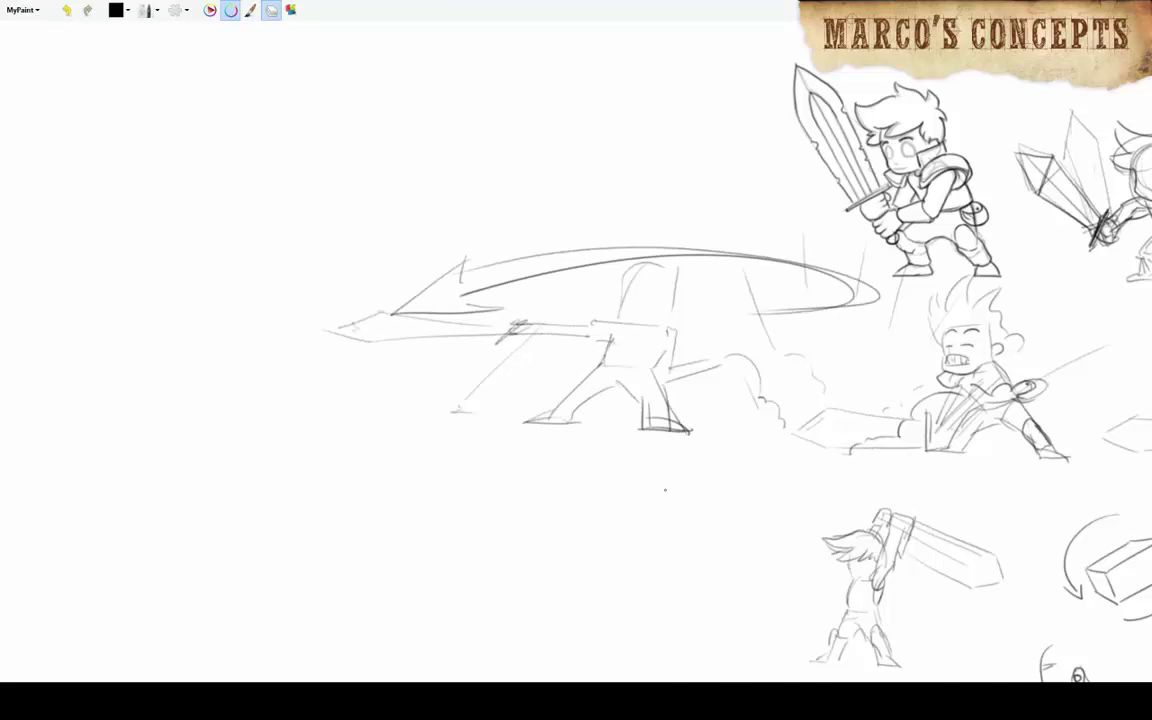
Draw a sweeping slash arc, a round shield and head, and the lunging figure's hips.
left_click_drag(620, 515, 450, 535)
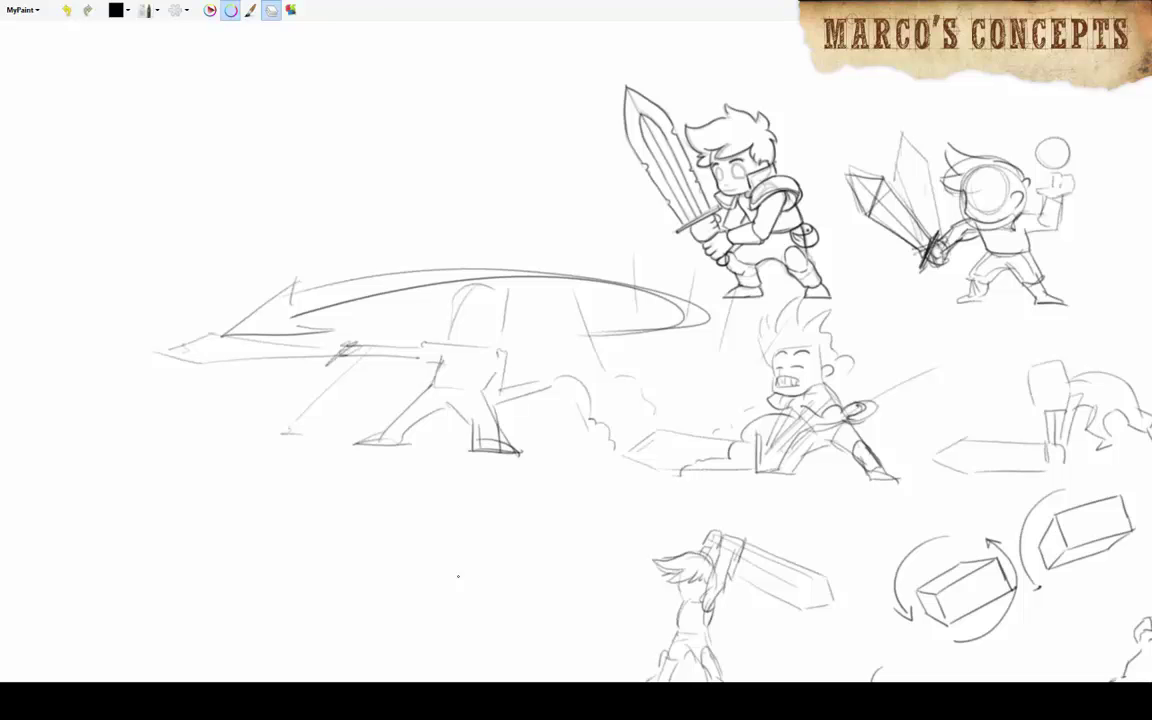
left_click_drag(458, 576, 570, 578)
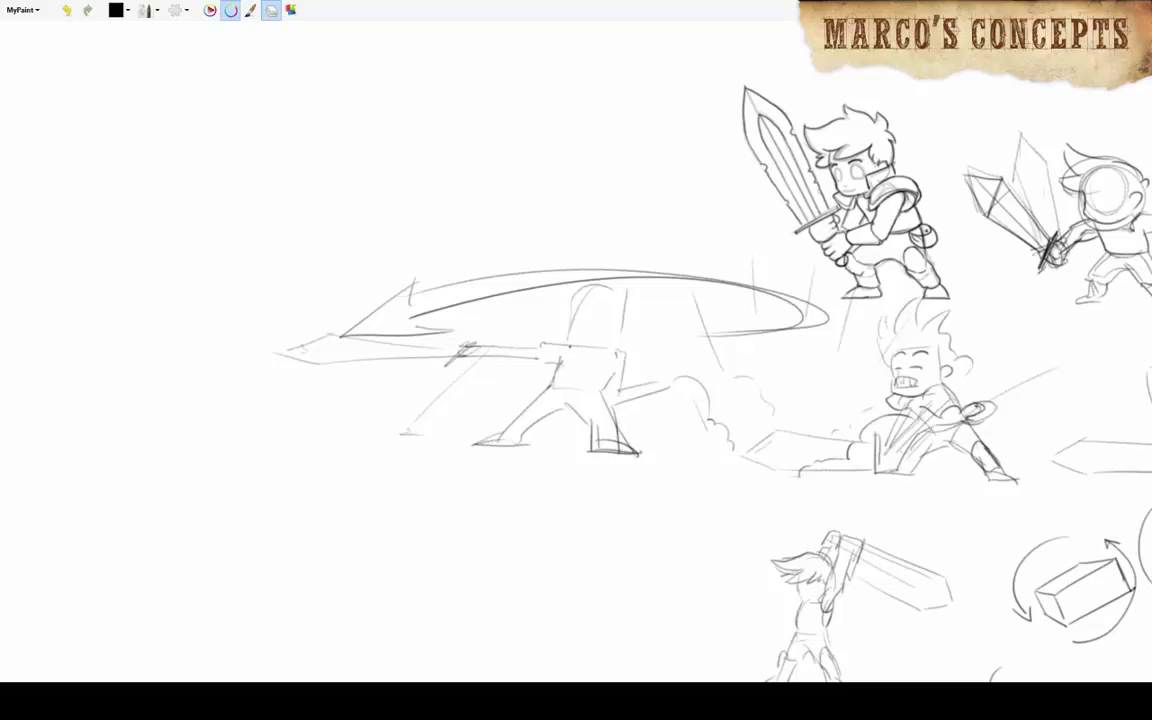
left_click_drag(612, 352, 558, 372)
mouse_move(595, 278)
left_mouse_down()
mouse_move(568, 330)
mouse_move(626, 326)
left_mouse_up()
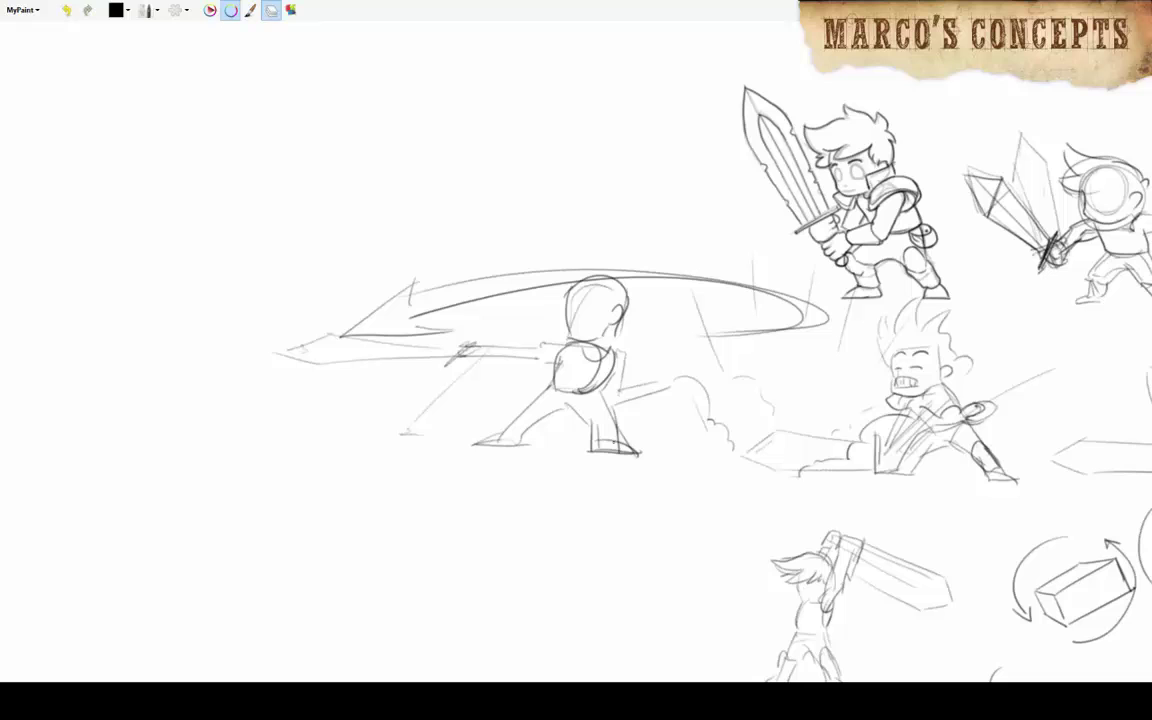
left_click_drag(556, 392, 602, 400)
Start a new figure's legs in the empty space beside the top heroes.
left_click_drag(655, 492, 610, 453)
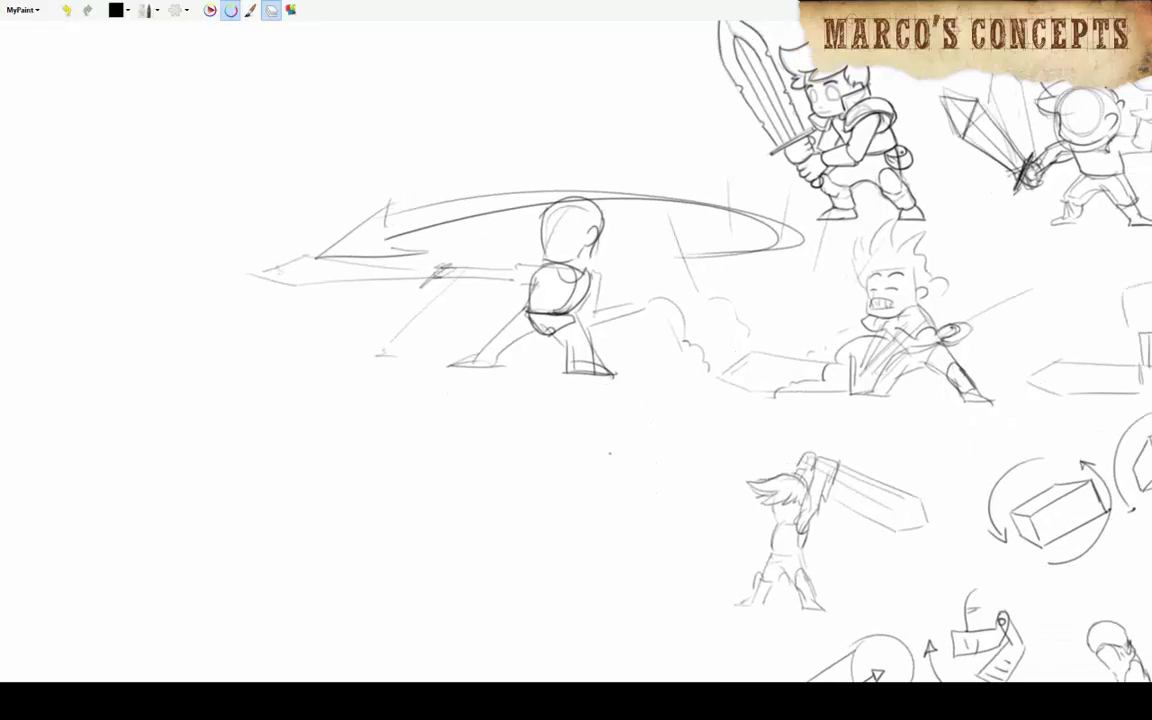
left_click_drag(656, 527, 529, 377)
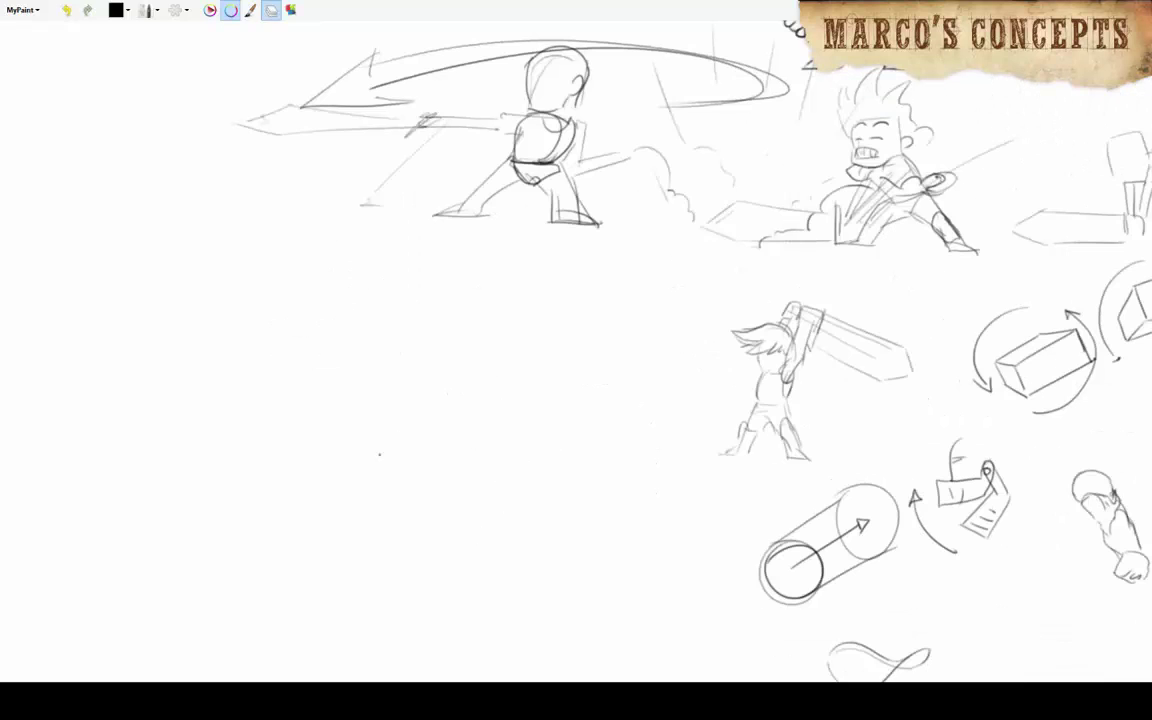
left_click_drag(409, 415, 112, 705)
mouse_move(1050, 316)
left_mouse_down()
mouse_move(686, 333)
mouse_move(640, 347)
mouse_move(628, 385)
mouse_move(712, 372)
mouse_move(748, 387)
left_mouse_up()
mouse_move(745, 340)
left_mouse_down()
mouse_move(737, 313)
mouse_move(745, 389)
left_mouse_up()
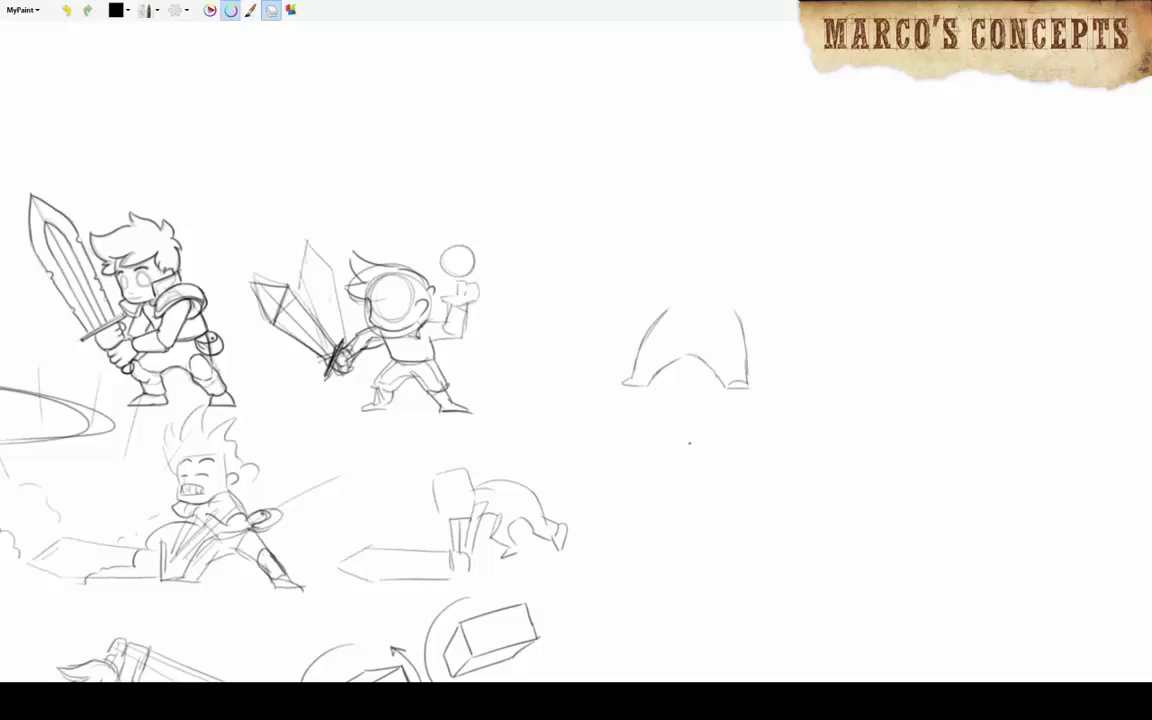
Rough in the new figure's head, round torso and leg, redrawing misplaced strokes further right.
mouse_move(606, 317)
left_mouse_down()
mouse_move(658, 288)
mouse_move(606, 321)
mouse_move(742, 316)
left_mouse_up()
key("ctrl+z")
key("ctrl+z")
mouse_move(692, 255)
left_mouse_down()
mouse_move(650, 305)
mouse_move(738, 305)
left_mouse_up()
mouse_move(616, 201)
left_mouse_down()
mouse_move(694, 212)
mouse_move(620, 266)
mouse_move(712, 300)
left_mouse_up()
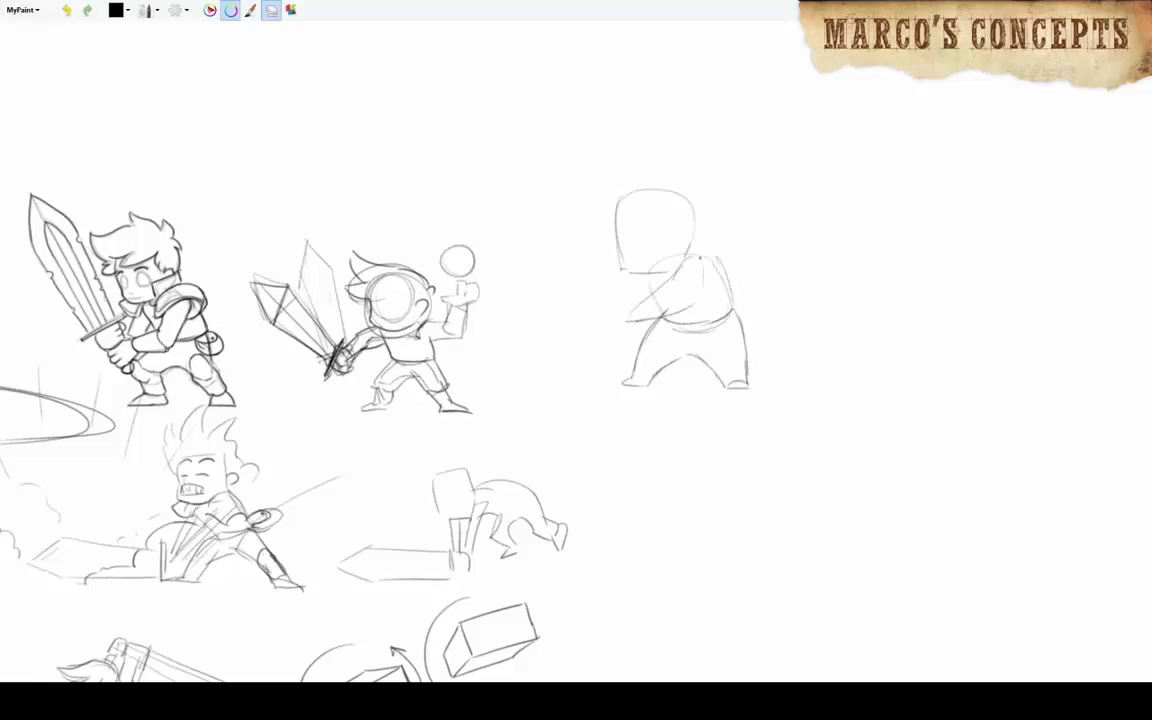
left_click_drag(700, 256, 620, 318)
key("ctrl+z")
mouse_move(705, 250)
left_mouse_down()
mouse_move(636, 272)
mouse_move(636, 308)
left_mouse_up()
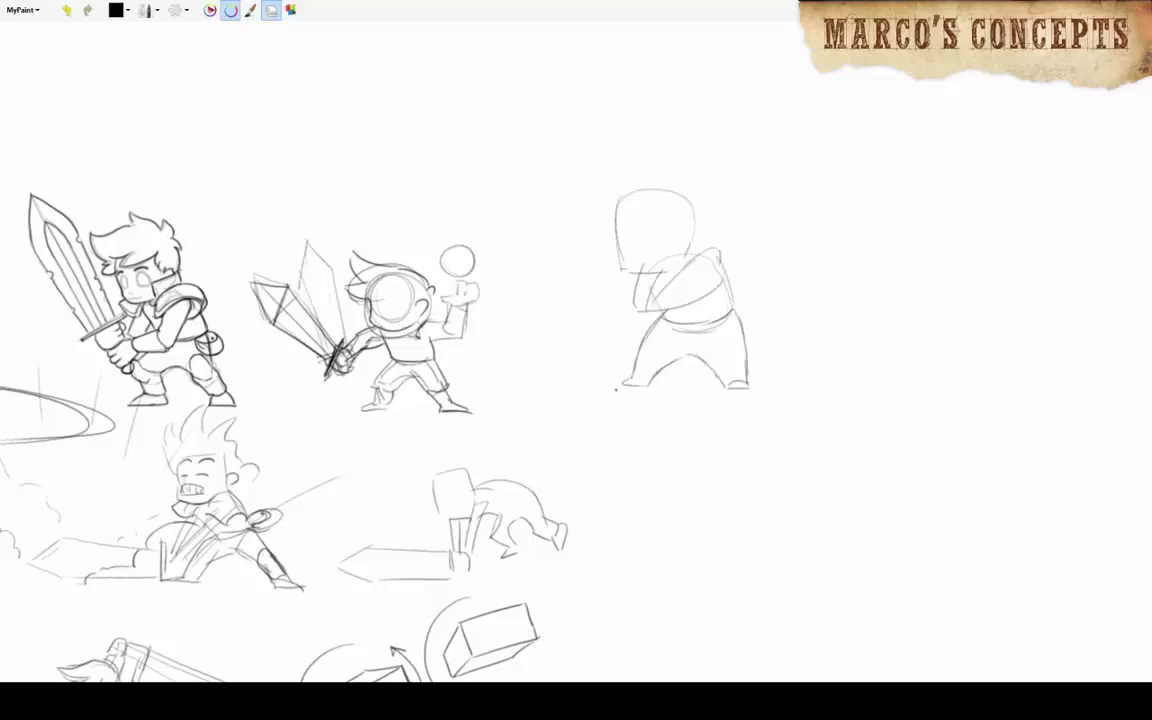
key("ctrl+z")
key("ctrl+z")
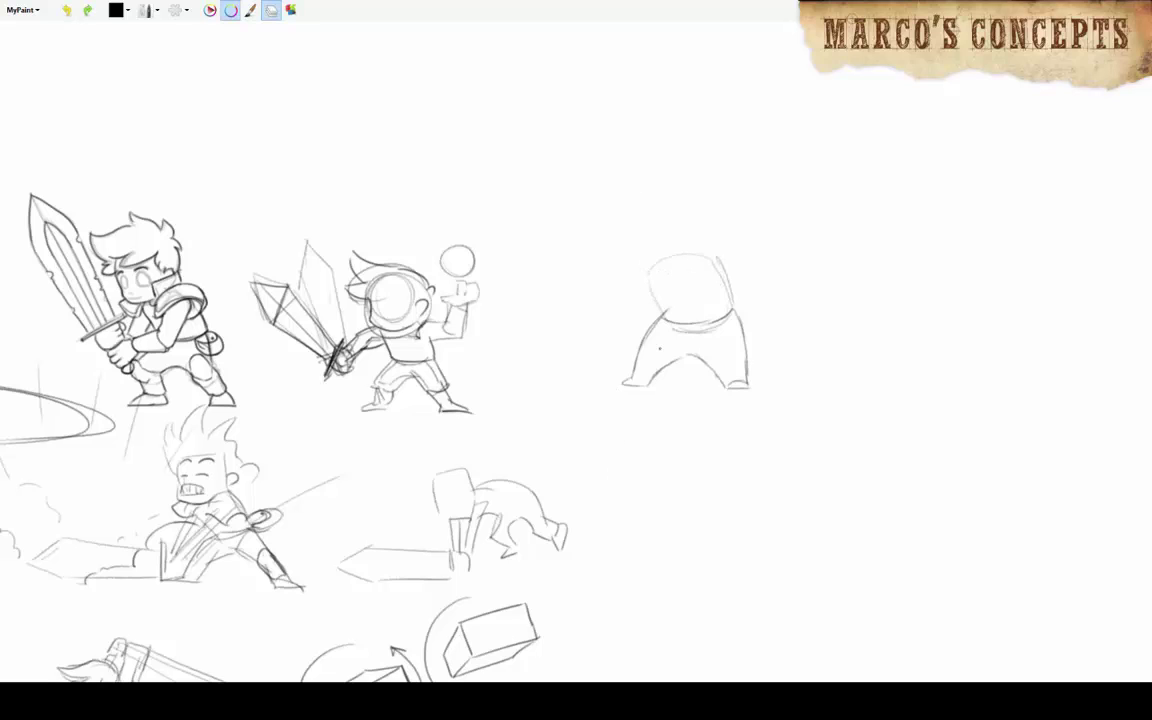
mouse_move(645, 255)
left_mouse_down()
mouse_move(708, 215)
mouse_move(730, 300)
left_mouse_up()
left_click_drag(665, 313, 628, 380)
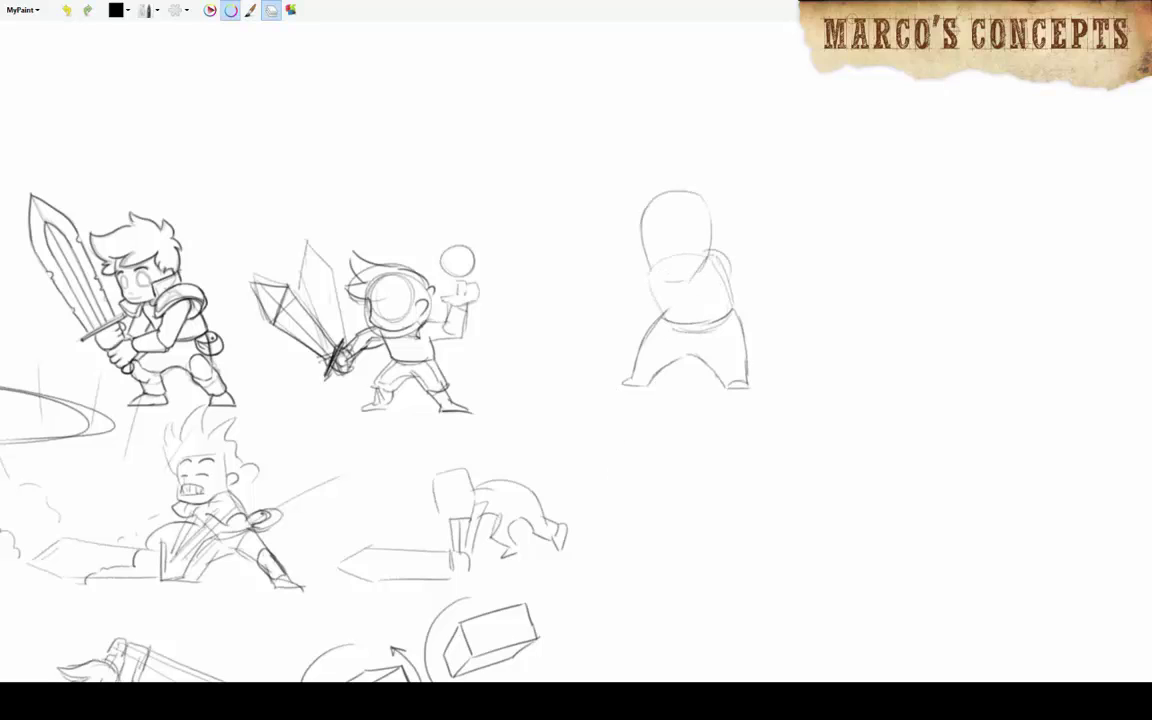
Sketch crossing arms and a long sword held in the figure's hands, with its grip.
mouse_move(678, 257)
left_mouse_down()
mouse_move(640, 300)
mouse_move(648, 318)
left_mouse_up()
mouse_move(566, 124)
left_mouse_down()
mouse_move(634, 290)
mouse_move(644, 275)
left_mouse_up()
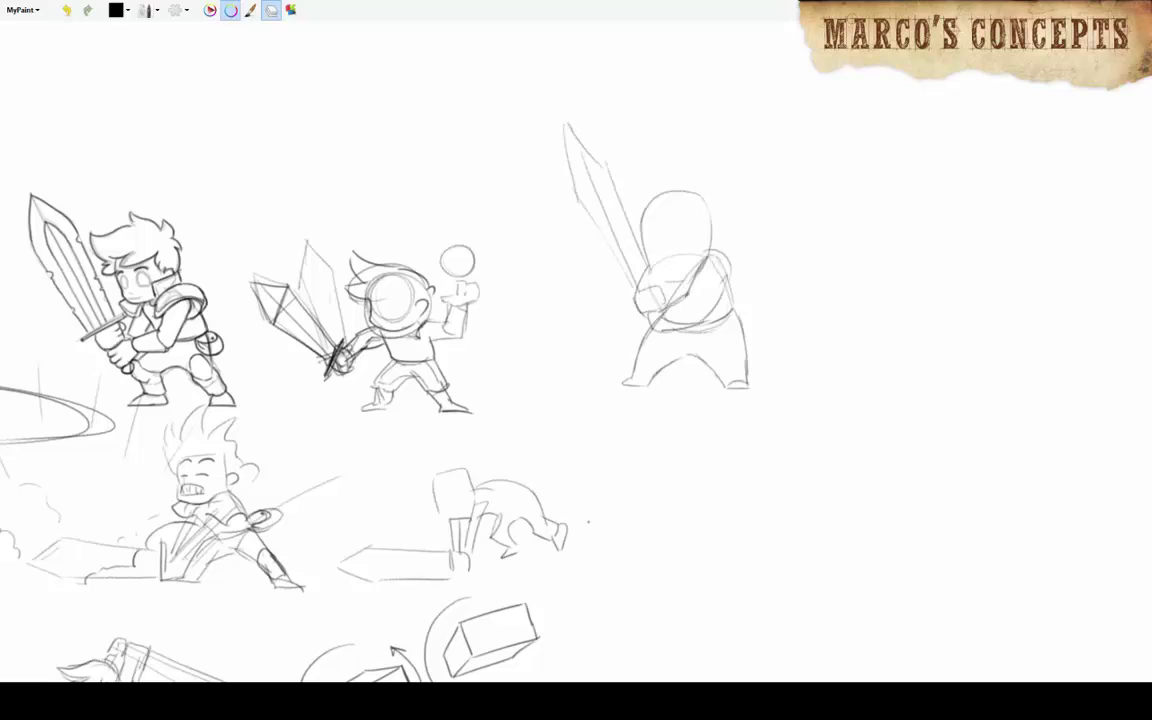
key("ctrl+z")
key("ctrl+z")
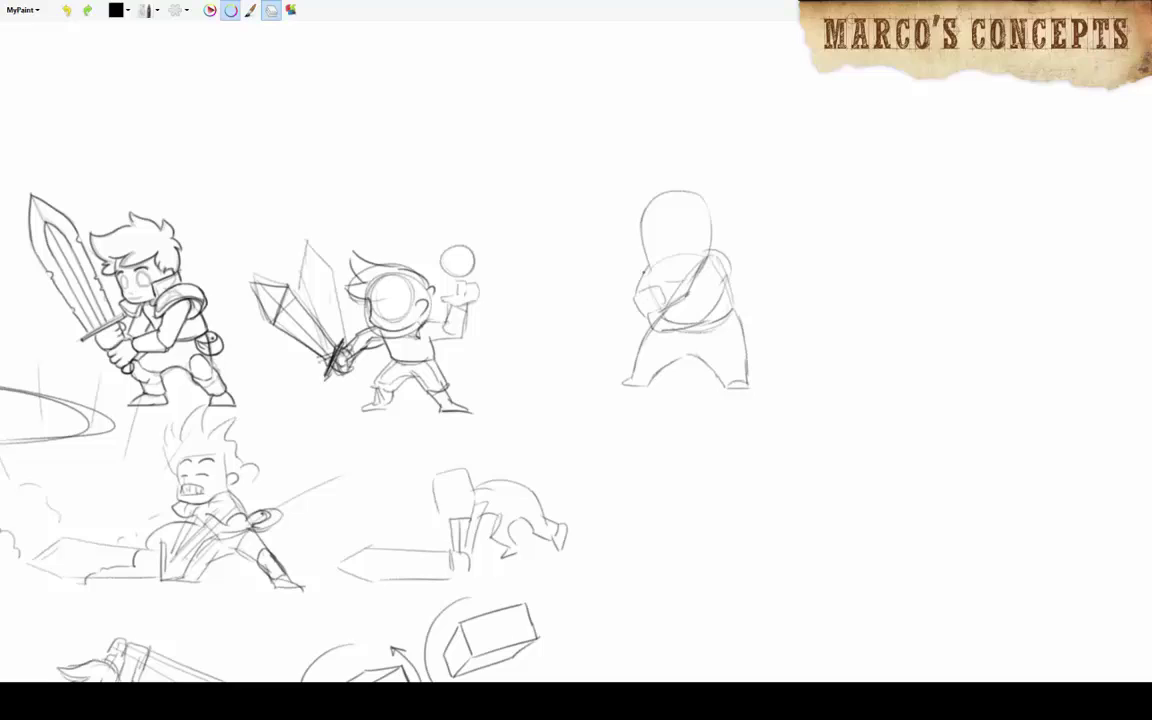
key("ctrl+z")
key("ctrl+z")
mouse_move(654, 308)
left_mouse_down()
mouse_move(590, 262)
mouse_move(574, 293)
mouse_move(512, 199)
mouse_move(573, 217)
left_mouse_up()
mouse_move(640, 306)
left_mouse_down()
mouse_move(522, 210)
mouse_move(587, 259)
left_mouse_up()
left_click_drag(559, 248, 593, 295)
left_click_drag(656, 277, 623, 322)
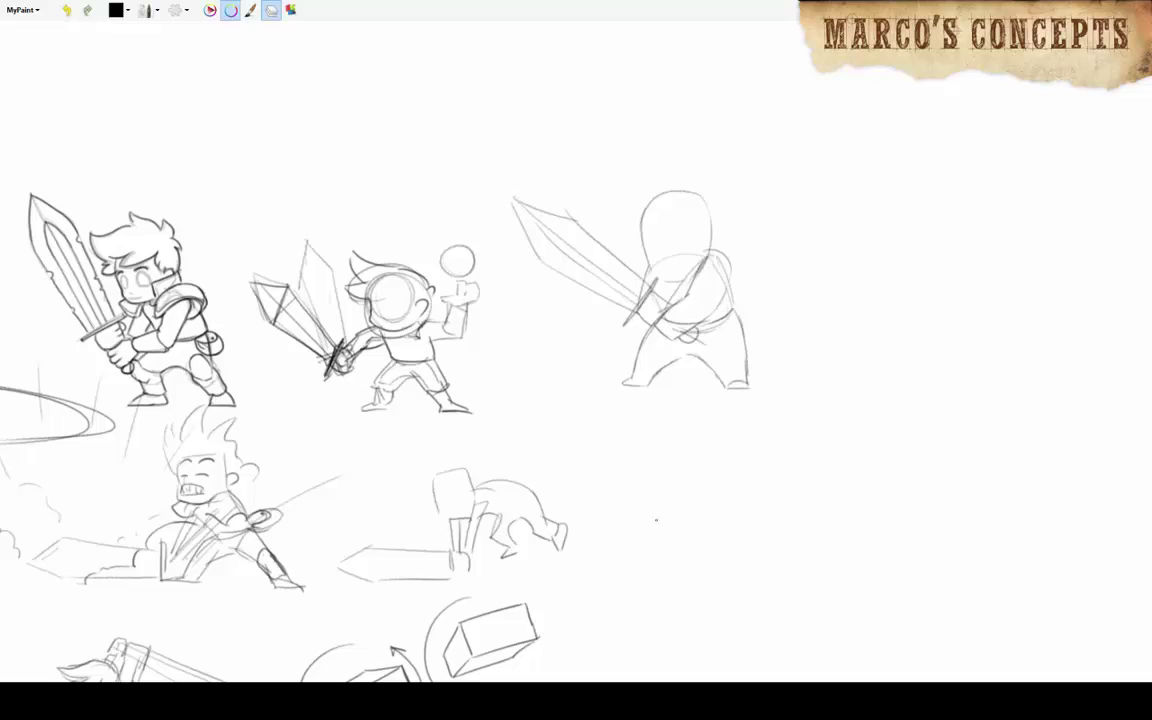
Add spiky hair, a collar cape, a larger sword blade and the hand on its hilt.
mouse_move(624, 173)
left_mouse_down()
mouse_move(642, 205)
mouse_move(716, 196)
mouse_move(700, 212)
mouse_move(714, 240)
left_mouse_up()
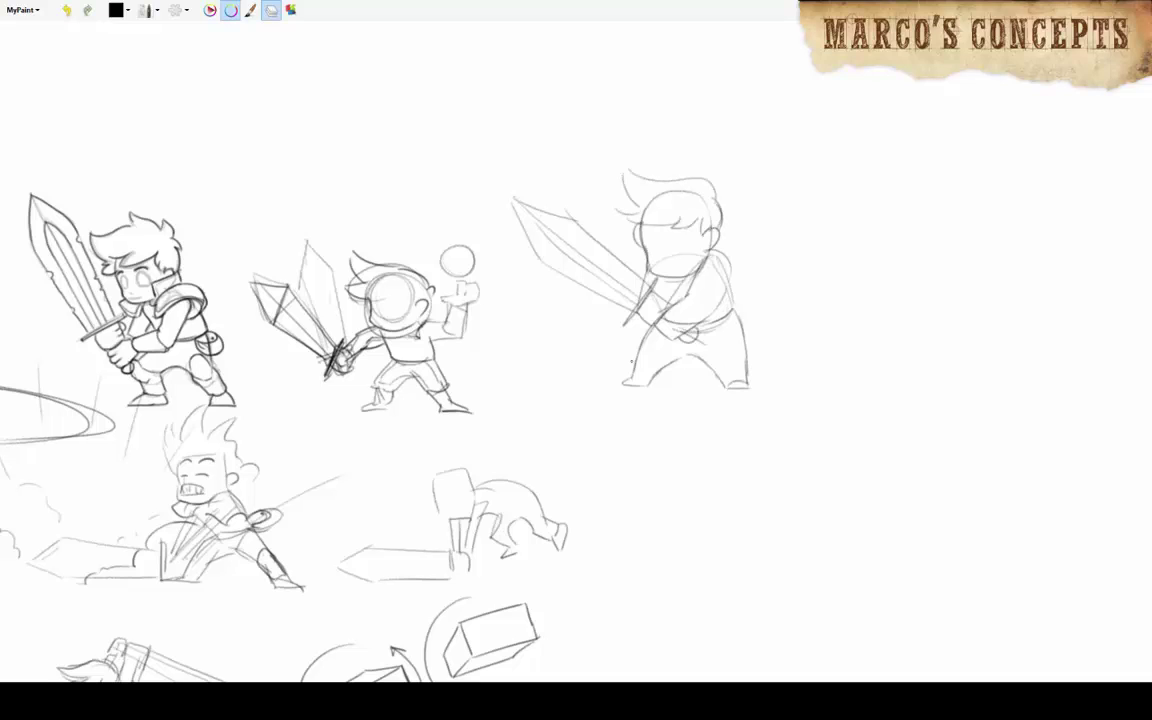
mouse_move(624, 214)
left_mouse_down()
mouse_move(644, 246)
mouse_move(756, 262)
left_mouse_up()
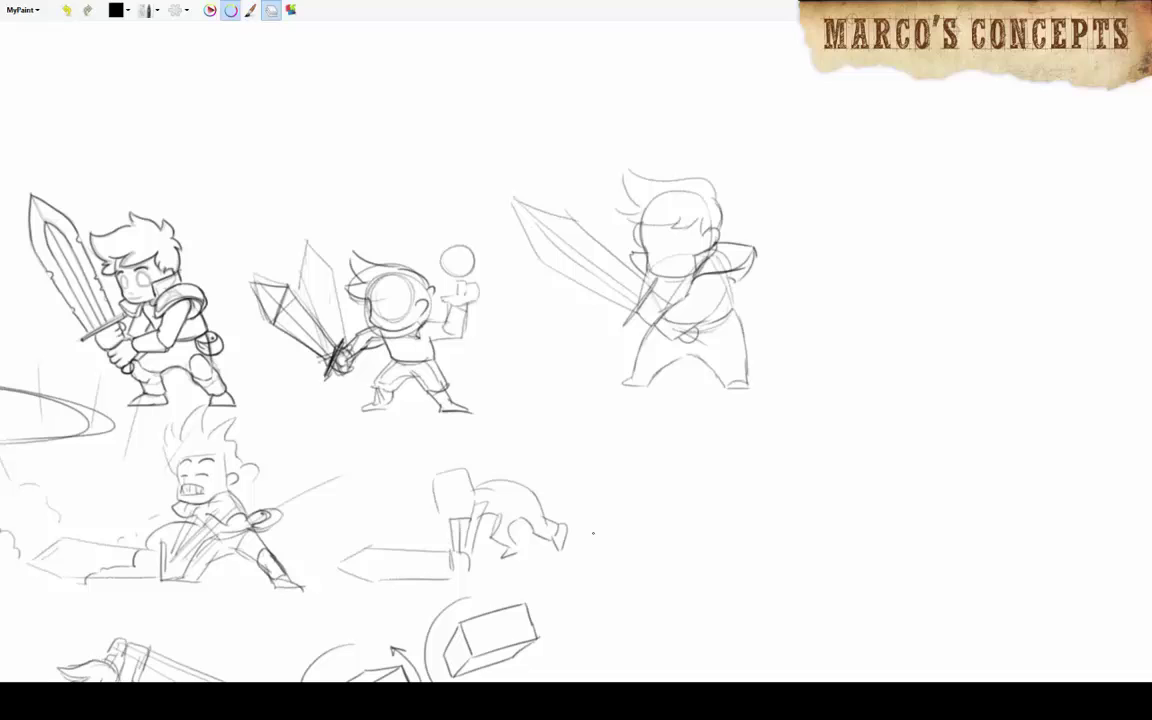
mouse_move(462, 130)
left_mouse_down()
mouse_move(565, 285)
mouse_move(590, 255)
left_mouse_up()
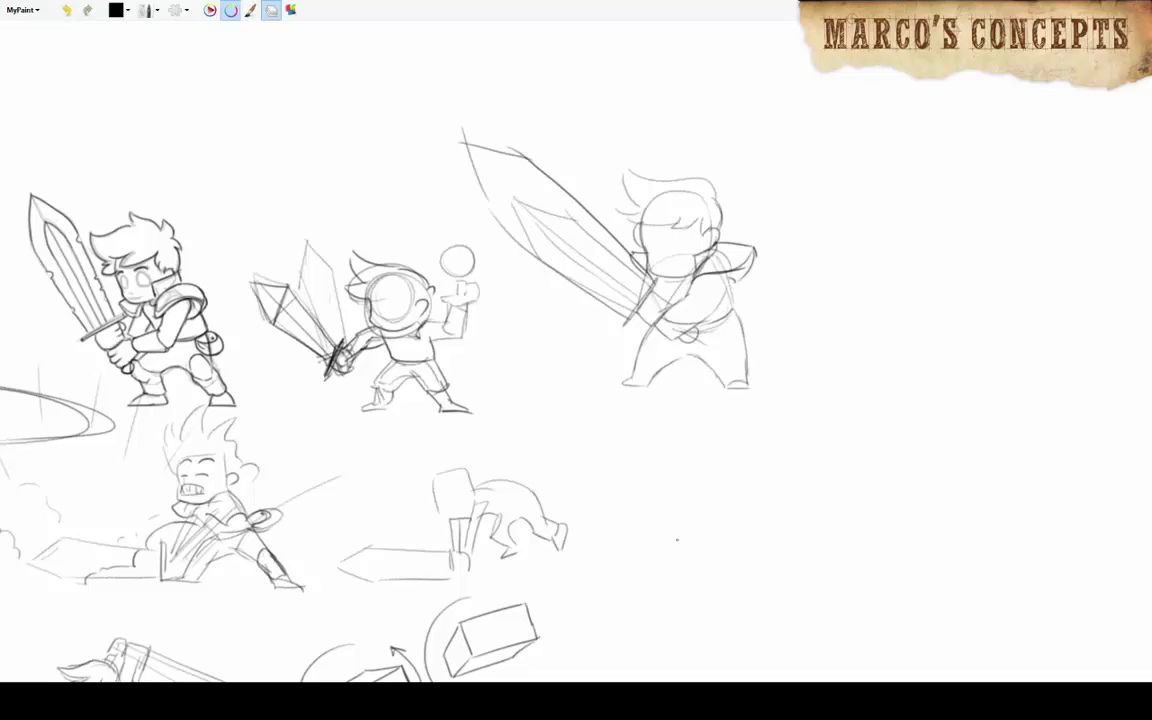
mouse_move(420, 130)
left_mouse_down()
mouse_move(535, 268)
mouse_move(580, 245)
left_mouse_up()
mouse_move(576, 360)
left_mouse_down()
mouse_move(833, 347)
mouse_move(482, 389)
left_mouse_up()
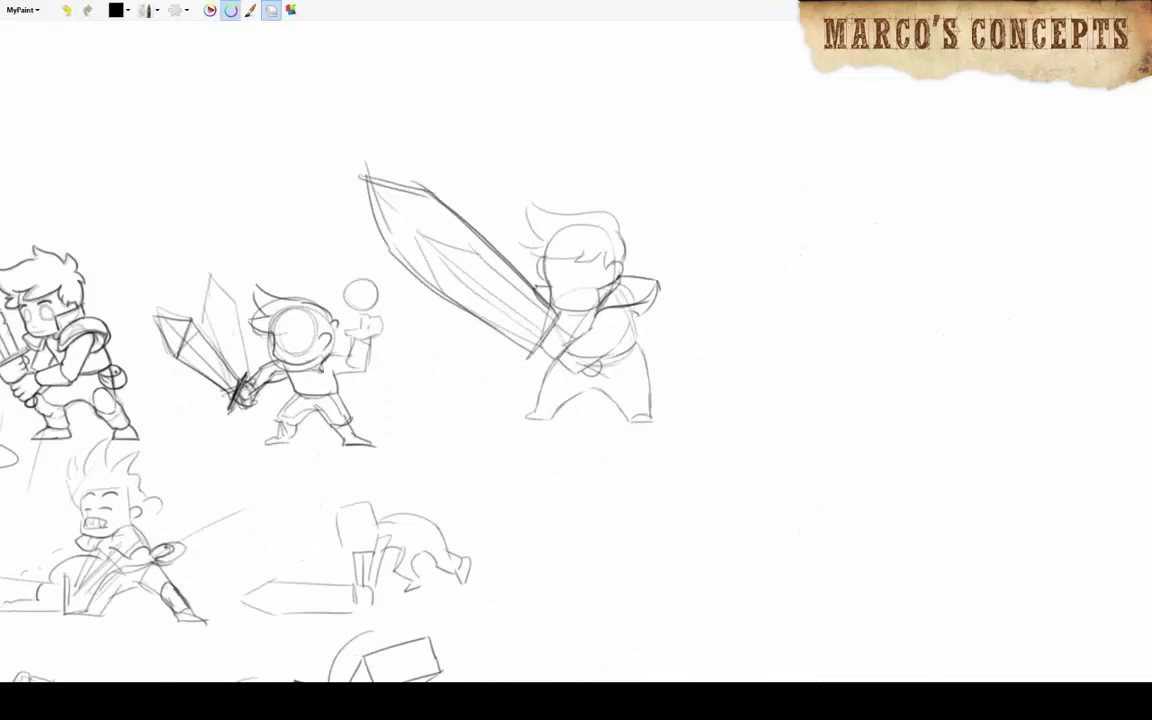
mouse_move(545, 325)
left_mouse_down()
mouse_move(572, 365)
mouse_move(600, 365)
left_mouse_up()
left_click_drag(562, 285, 540, 330)
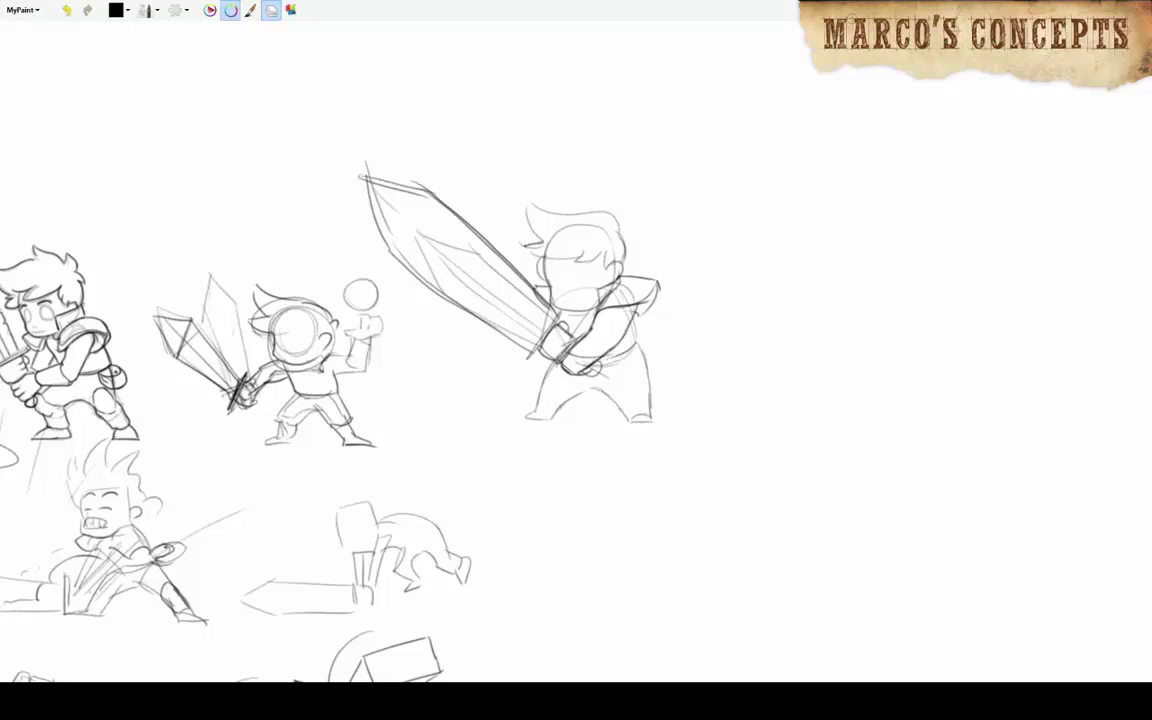
mouse_move(522, 250)
left_mouse_down()
mouse_move(596, 252)
mouse_move(548, 236)
mouse_move(550, 214)
mouse_move(626, 214)
mouse_move(628, 268)
mouse_move(545, 280)
mouse_move(656, 282)
mouse_move(602, 309)
left_mouse_up()
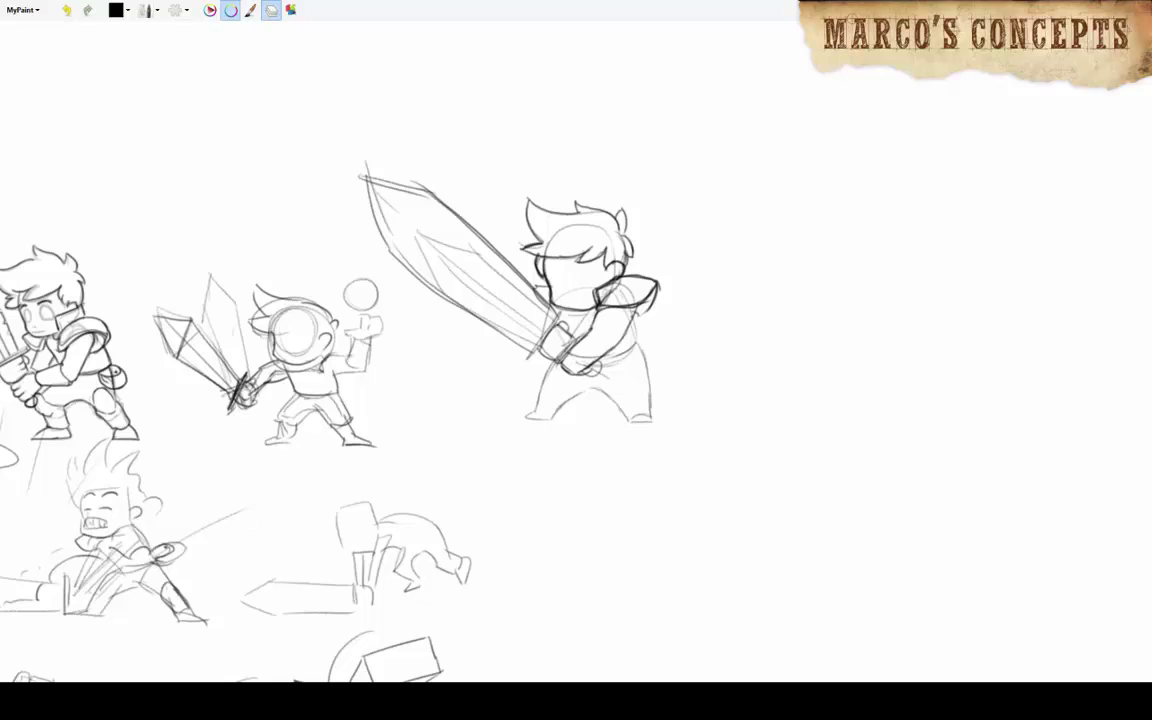
Ink the hero's torso, legs, arm, grip and big sword outline darker, discarding a tall sword attempt.
mouse_move(766, 167)
left_mouse_down()
mouse_move(766, 411)
mouse_move(851, 411)
left_mouse_up()
left_click_drag(753, 421, 874, 421)
left_click_drag(805, 437, 805, 458)
key("ctrl+z")
key("ctrl+z")
key("ctrl+z")
key("ctrl+z")
left_click_drag(570, 274, 570, 311)
left_click_drag(633, 304, 652, 420)
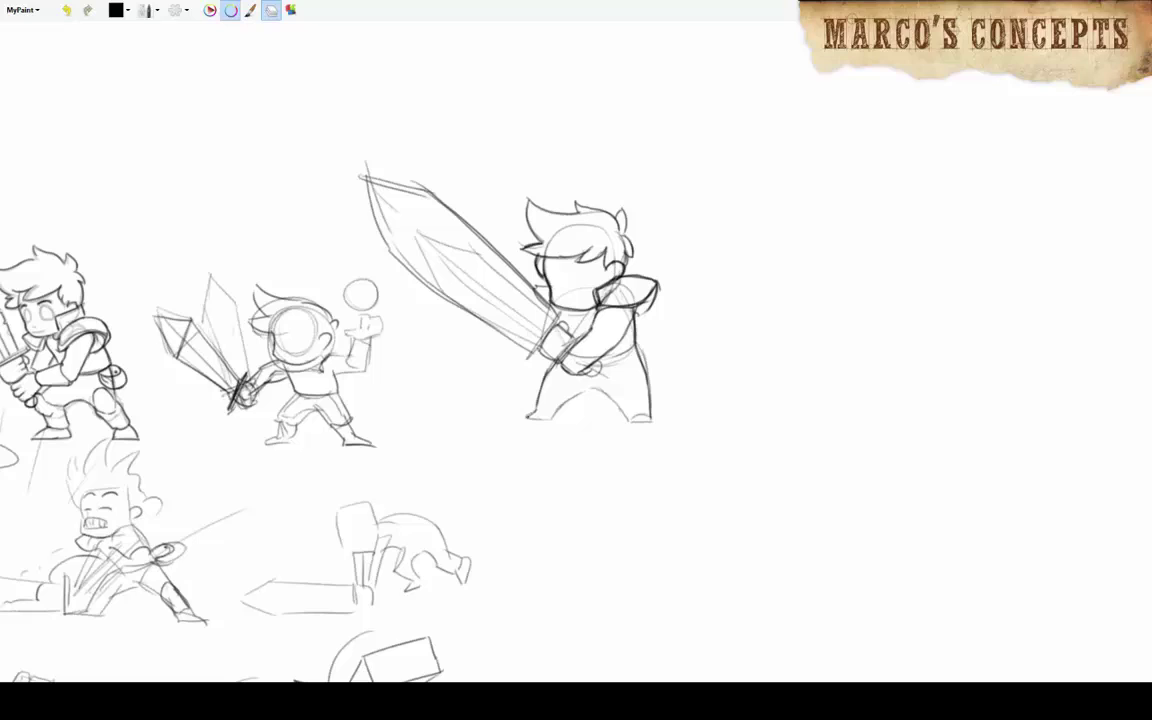
left_click_drag(543, 380, 528, 418)
left_click_drag(568, 308, 598, 356)
mouse_move(362, 178)
left_mouse_down()
mouse_move(388, 222)
mouse_move(500, 325)
left_mouse_up()
mouse_move(362, 176)
left_mouse_down()
mouse_move(425, 192)
mouse_move(555, 325)
left_mouse_up()
Rough in a large quadrilateral panel right of the hero and pan the canvas down.
mouse_move(710, 145)
left_mouse_down()
mouse_move(795, 422)
mouse_move(913, 200)
mouse_move(911, 412)
left_mouse_up()
left_click_drag(800, 420, 917, 422)
left_click_drag(633, 145, 797, 428)
mouse_move(636, 147)
left_mouse_down()
mouse_move(929, 201)
mouse_move(703, 150)
mouse_move(800, 420)
mouse_move(925, 210)
left_mouse_up()
left_click_drag(920, 212, 930, 432)
left_click_drag(745, 430, 800, 421)
mouse_move(747, 548)
left_mouse_down()
mouse_move(710, 458)
mouse_move(694, 501)
mouse_move(915, 461)
left_mouse_up()
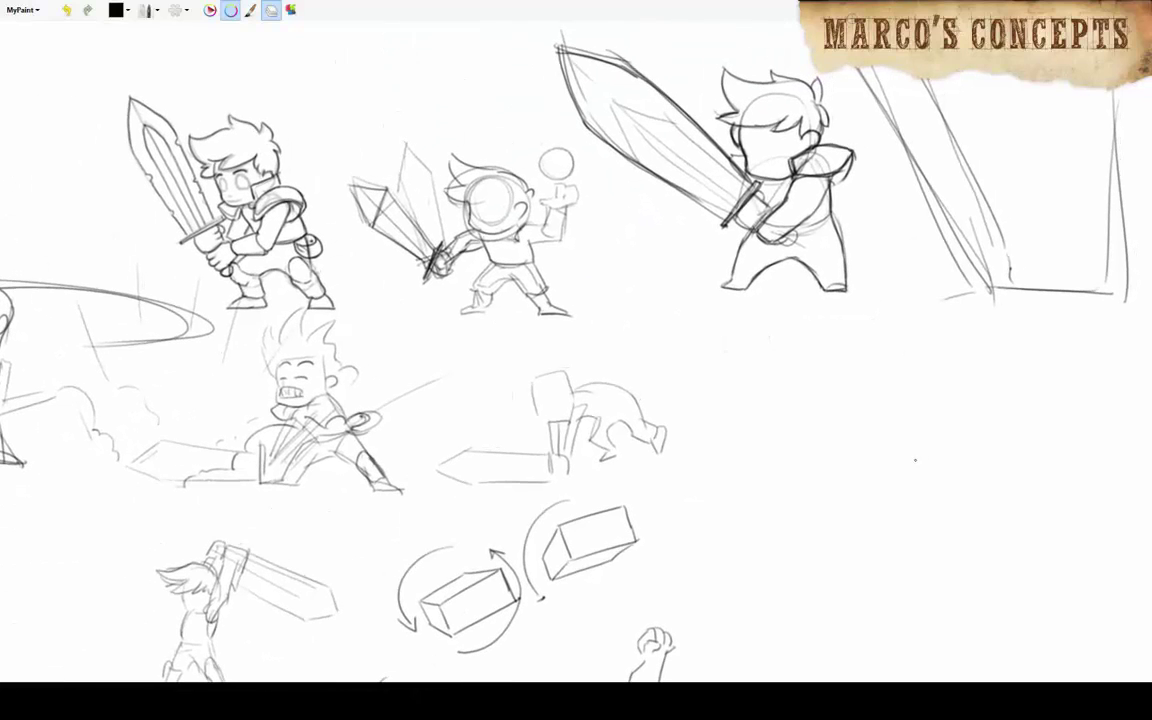
Sketch gauntlet studies with cuffs and knuckles beside the hero's hand, plus a sweeping curve.
mouse_move(753, 214)
left_mouse_down()
mouse_move(768, 244)
mouse_move(775, 232)
left_mouse_up()
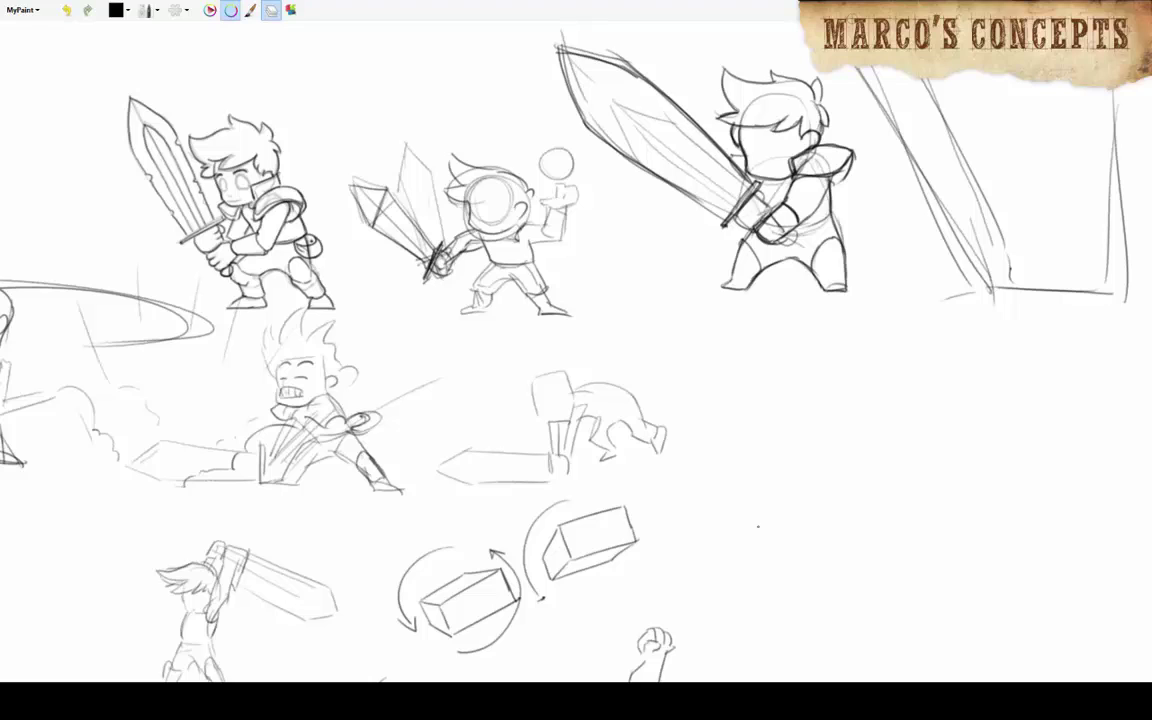
mouse_move(758, 399)
left_mouse_down()
mouse_move(727, 432)
mouse_move(781, 452)
left_mouse_up()
left_click_drag(745, 400, 772, 428)
left_click_drag(776, 412, 790, 430)
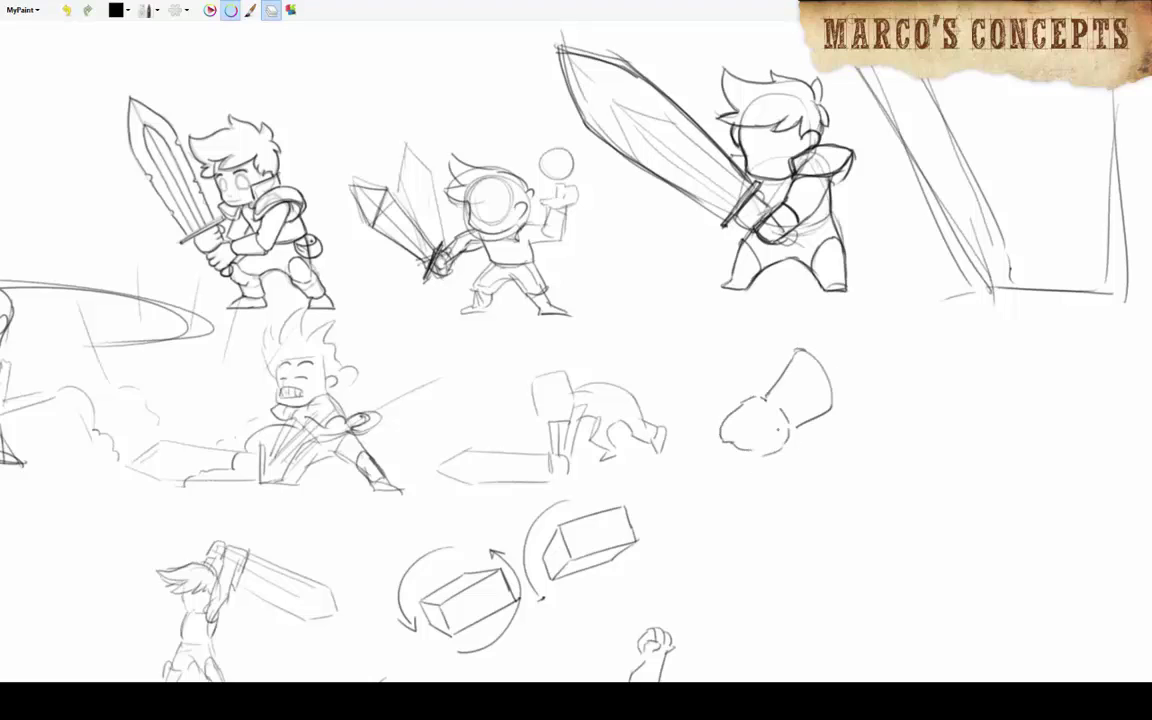
mouse_move(705, 358)
left_mouse_down()
mouse_move(692, 405)
mouse_move(745, 385)
mouse_move(745, 400)
mouse_move(757, 323)
left_mouse_up()
left_click_drag(811, 282, 806, 342)
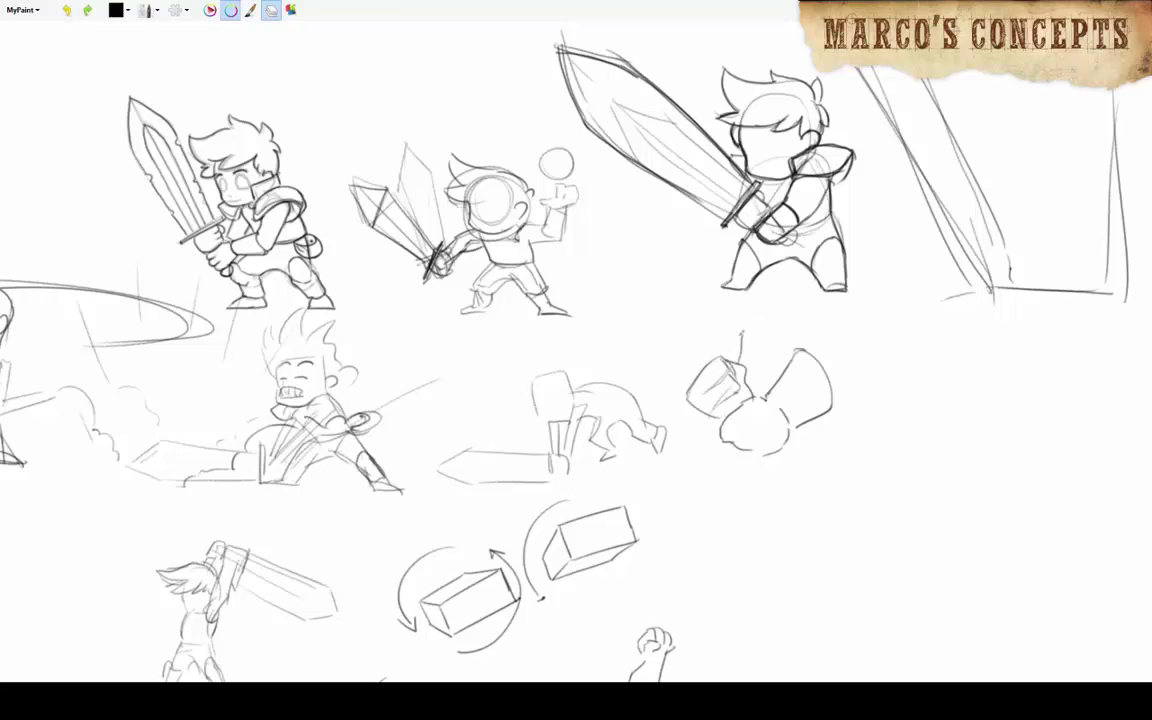
left_click_drag(891, 285, 816, 425)
mouse_move(850, 350)
left_mouse_down()
mouse_move(694, 438)
mouse_move(665, 470)
left_mouse_up()
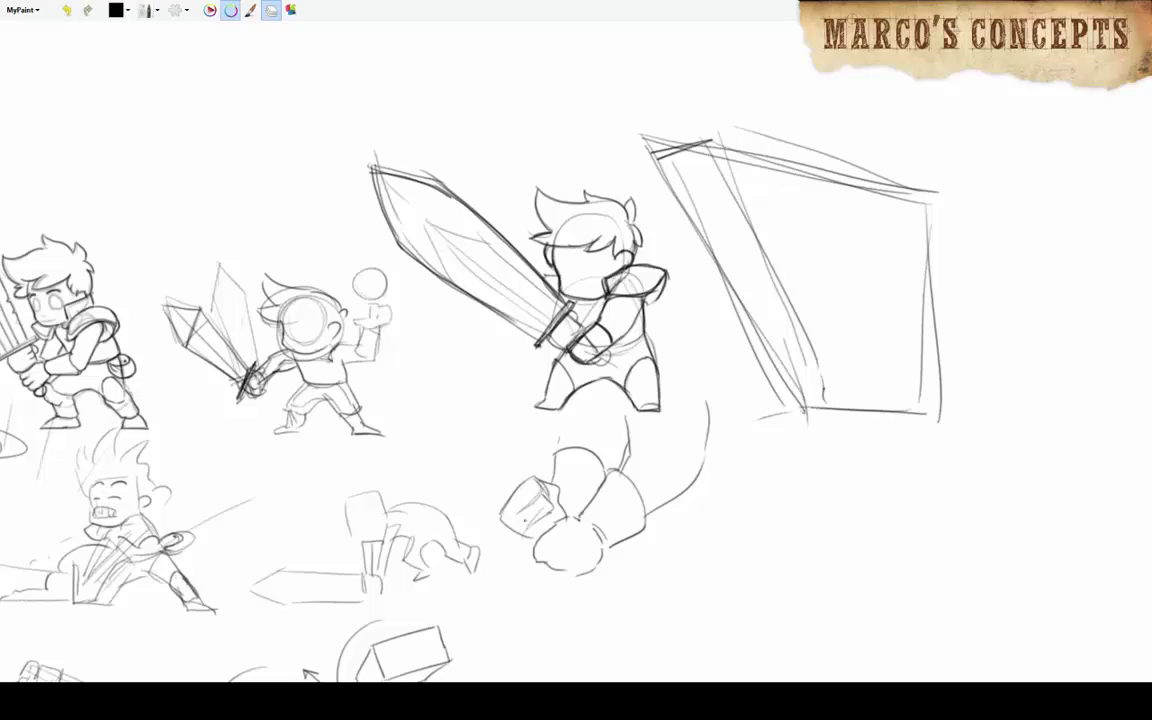
Draw a pointed armored boot in side view and a front view in empty space.
left_click_drag(576, 350, 687, 358)
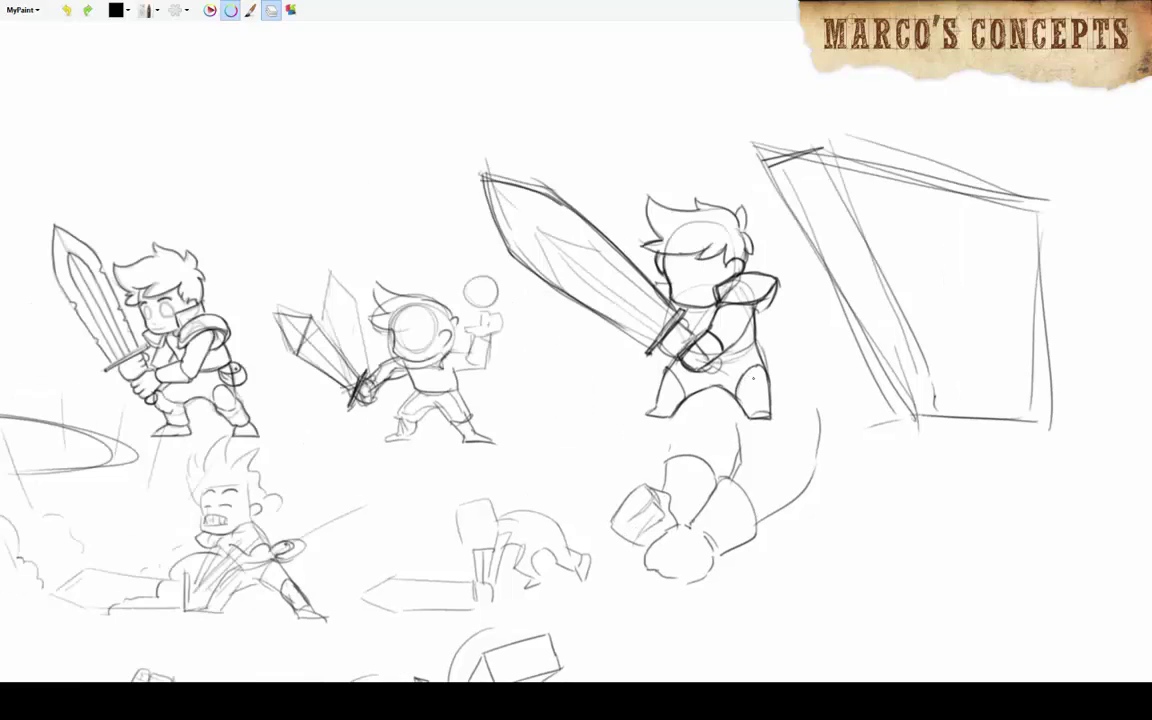
left_click_drag(758, 374, 764, 396)
left_click_drag(680, 370, 425, 240)
left_click_drag(628, 365, 632, 463)
mouse_move(633, 363)
left_mouse_down()
mouse_move(674, 450)
mouse_move(684, 546)
left_mouse_up()
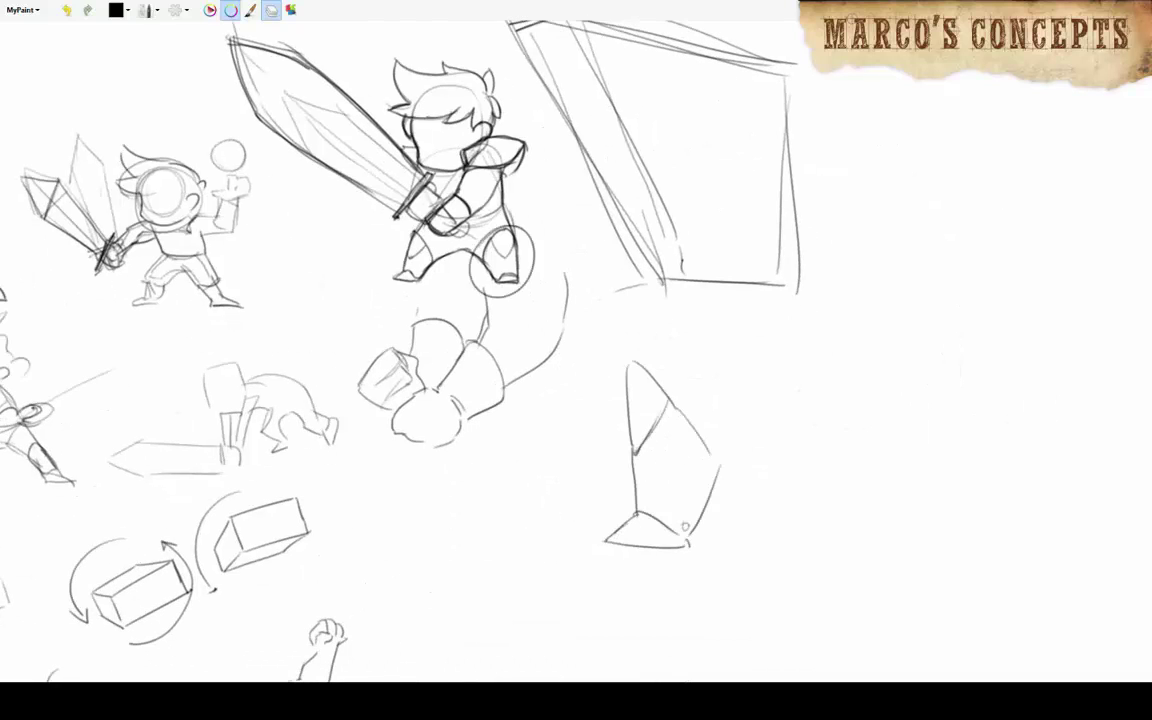
mouse_move(818, 410)
left_mouse_down()
mouse_move(885, 395)
mouse_move(893, 560)
left_mouse_up()
left_click_drag(902, 410, 893, 548)
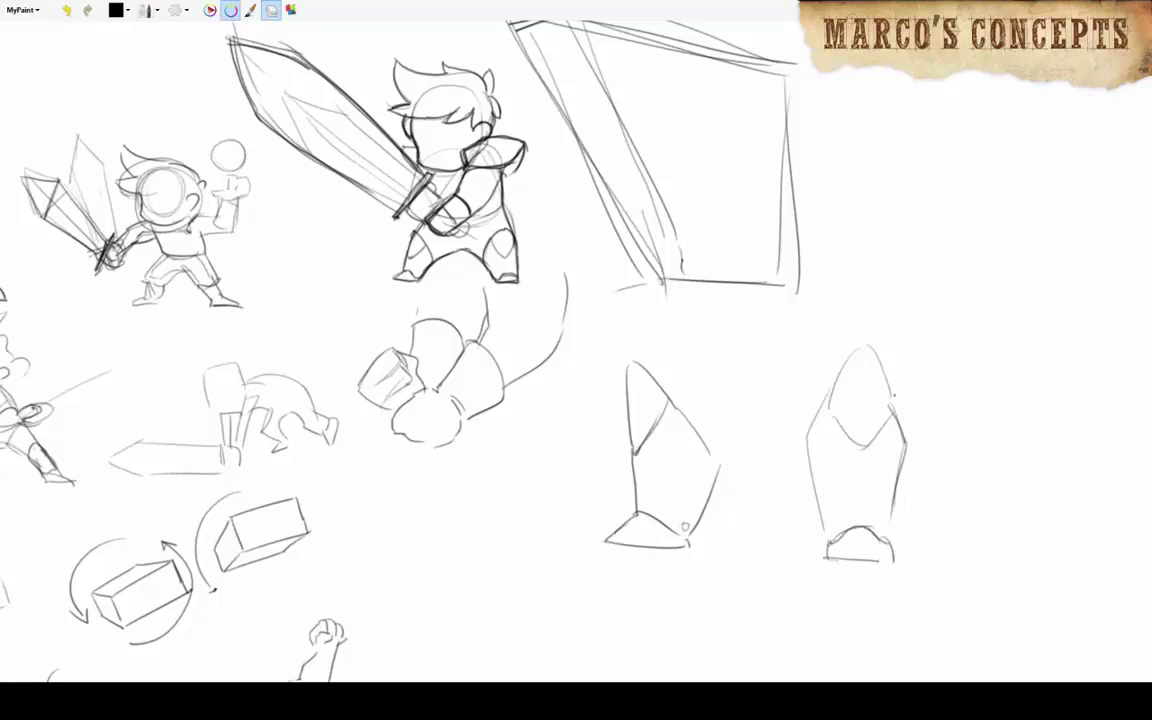
left_click_drag(948, 425, 1000, 380)
Add a third, angled boot on a ground line and retrace the boots darker.
mouse_move(1017, 403)
left_mouse_down()
mouse_move(968, 441)
mouse_move(998, 553)
left_mouse_up()
left_click_drag(1003, 390, 1050, 525)
left_click_drag(998, 560, 1048, 540)
left_click_drag(962, 567, 1090, 566)
left_click_drag(1022, 410, 1045, 550)
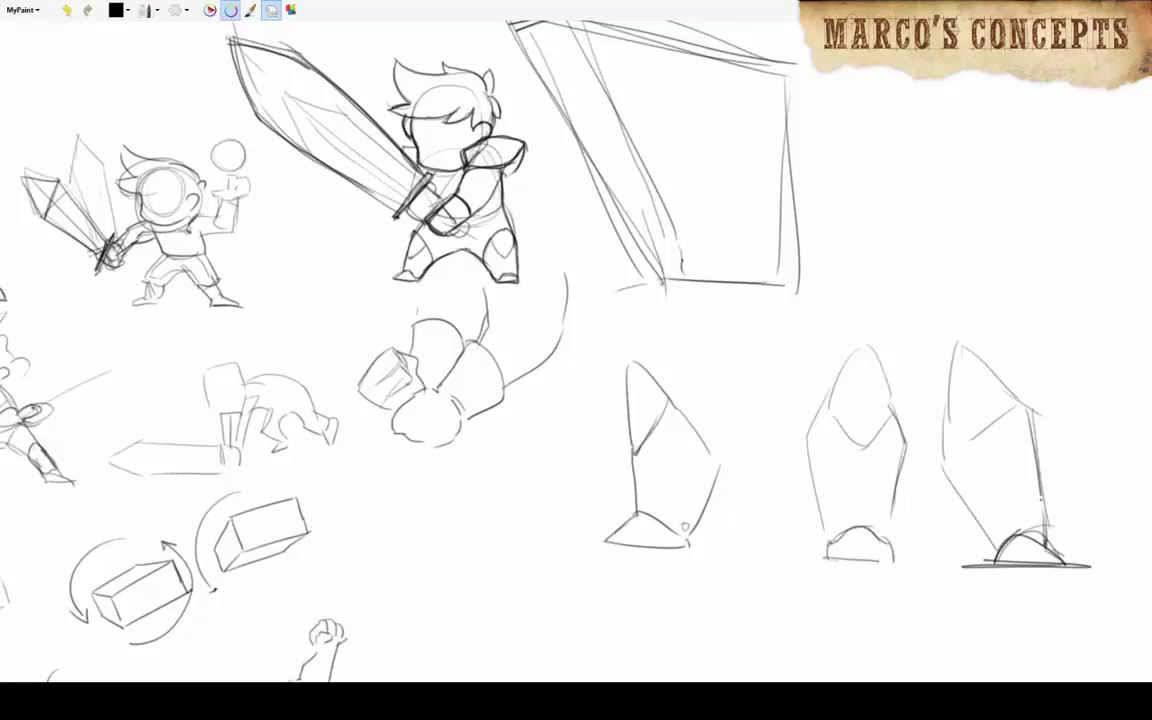
left_click_drag(955, 345, 948, 470)
left_click_drag(1030, 420, 1040, 545)
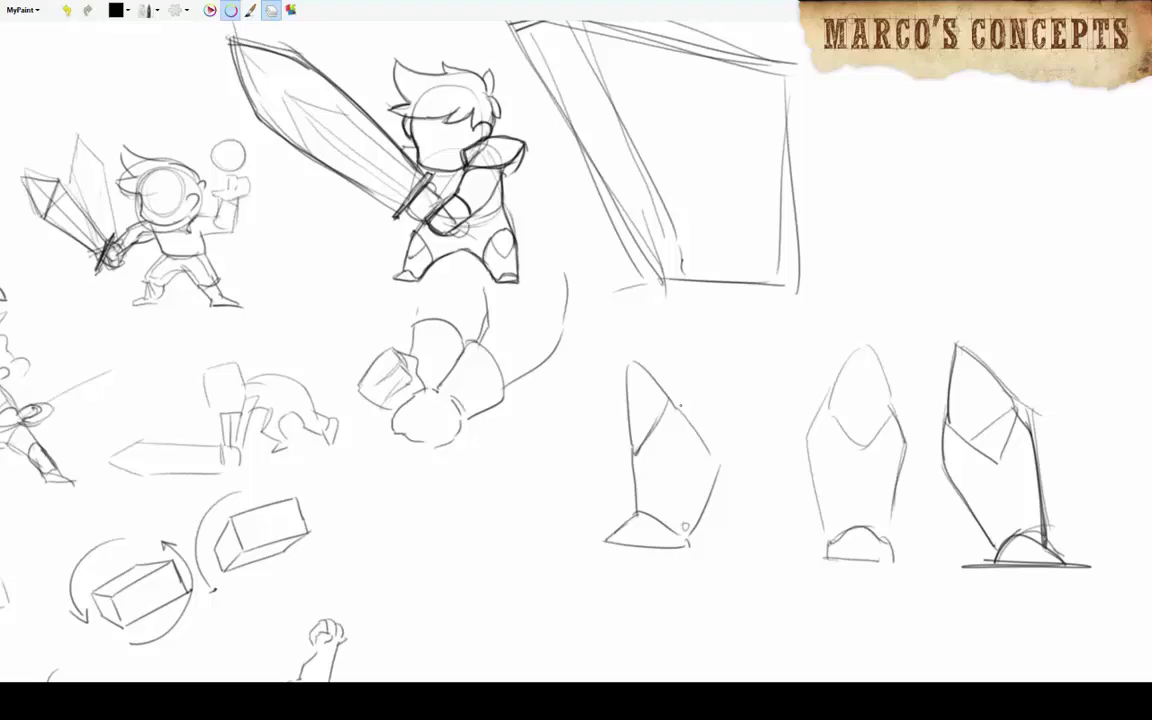
mouse_move(629, 362)
left_mouse_down()
mouse_move(636, 455)
mouse_move(718, 462)
left_mouse_up()
mouse_move(640, 512)
left_mouse_down()
mouse_move(607, 540)
mouse_move(690, 545)
left_mouse_up()
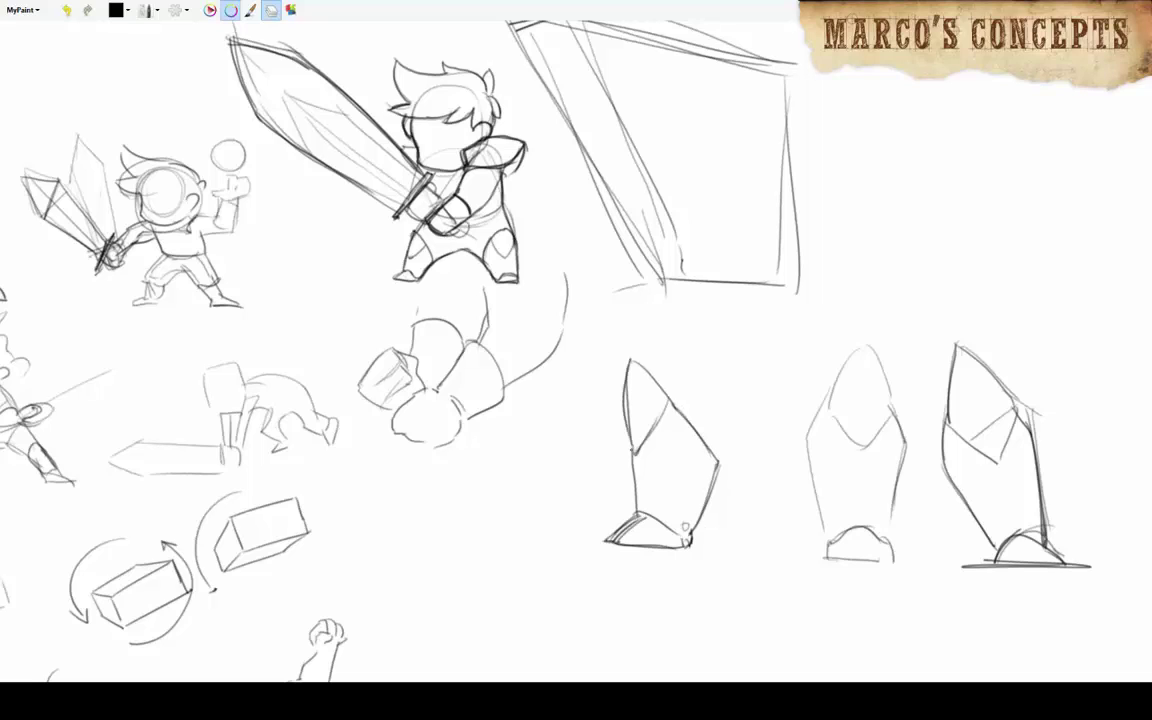
mouse_move(631, 363)
left_mouse_down()
mouse_move(664, 388)
mouse_move(633, 456)
left_mouse_up()
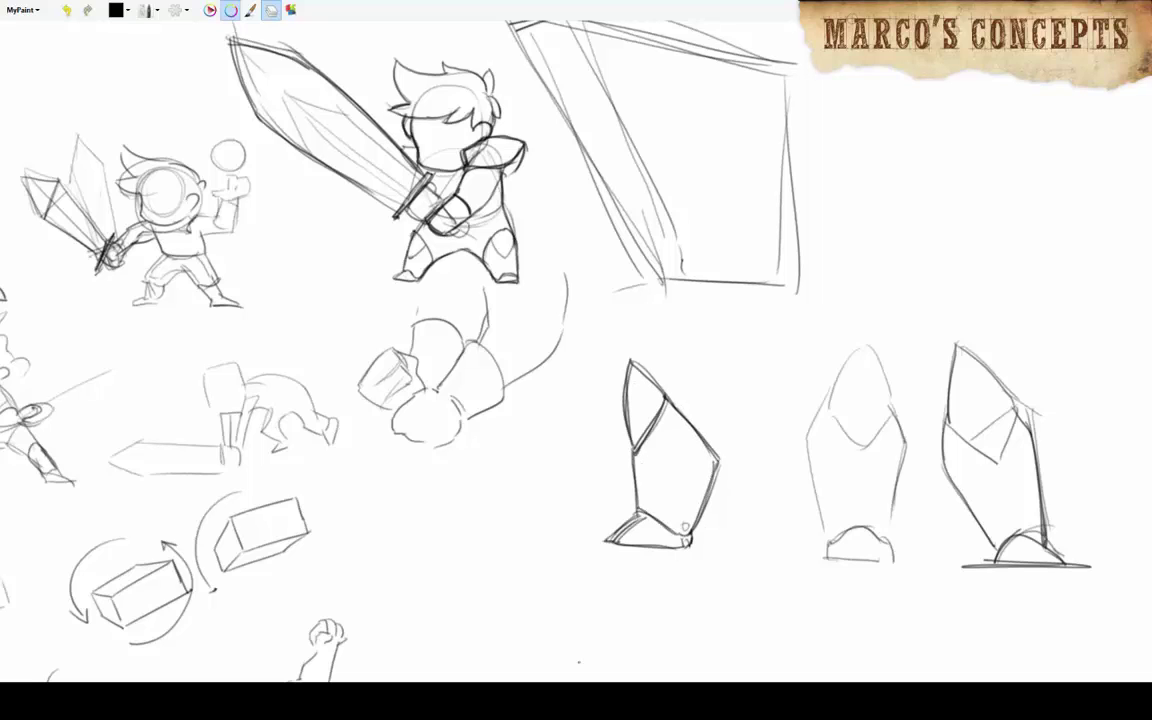
Sketch a cylinder study with end cap and inner curves below the gauntlets.
mouse_move(482, 489)
left_mouse_down()
mouse_move(535, 450)
mouse_move(498, 532)
left_mouse_up()
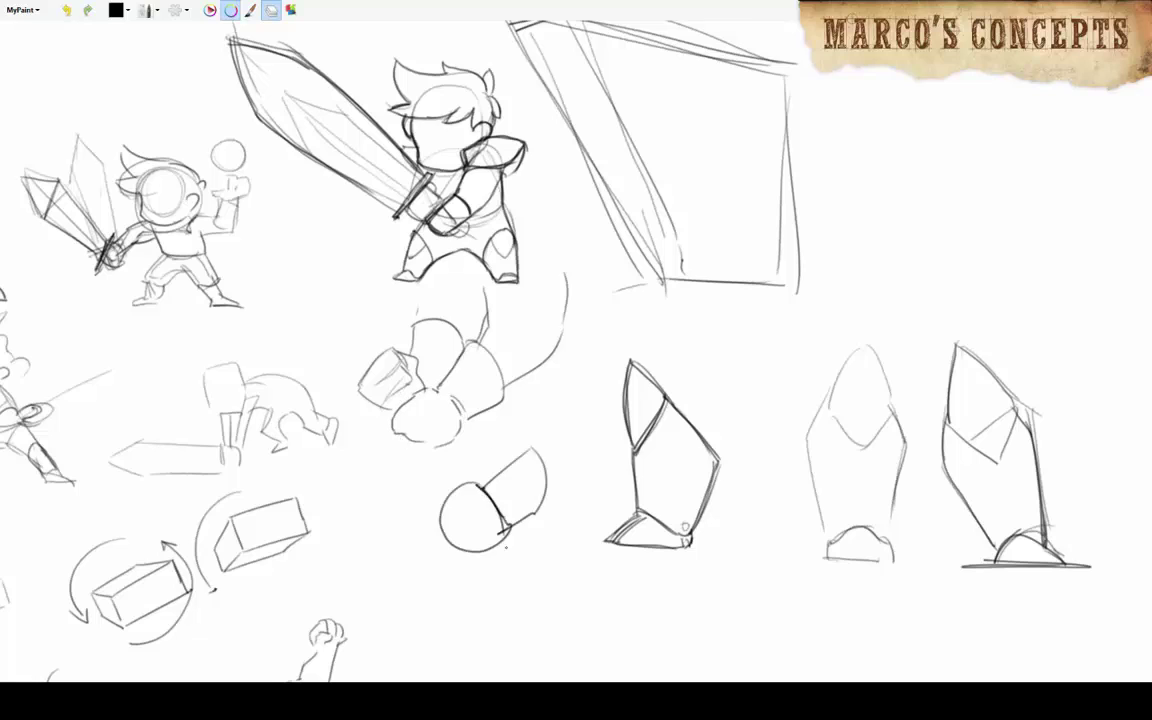
mouse_move(512, 446)
left_mouse_down()
mouse_move(463, 500)
mouse_move(544, 508)
mouse_move(456, 557)
left_mouse_up()
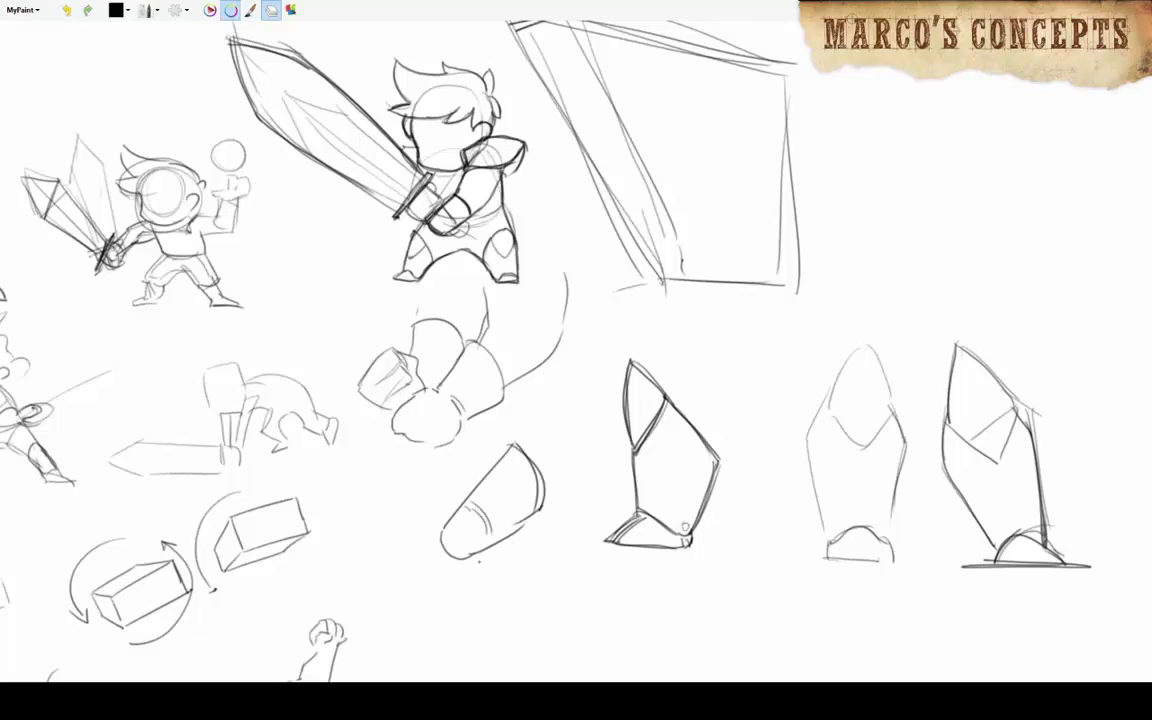
mouse_move(463, 500)
left_mouse_down()
mouse_move(440, 535)
mouse_move(462, 558)
left_mouse_up()
left_click_drag(485, 470, 470, 540)
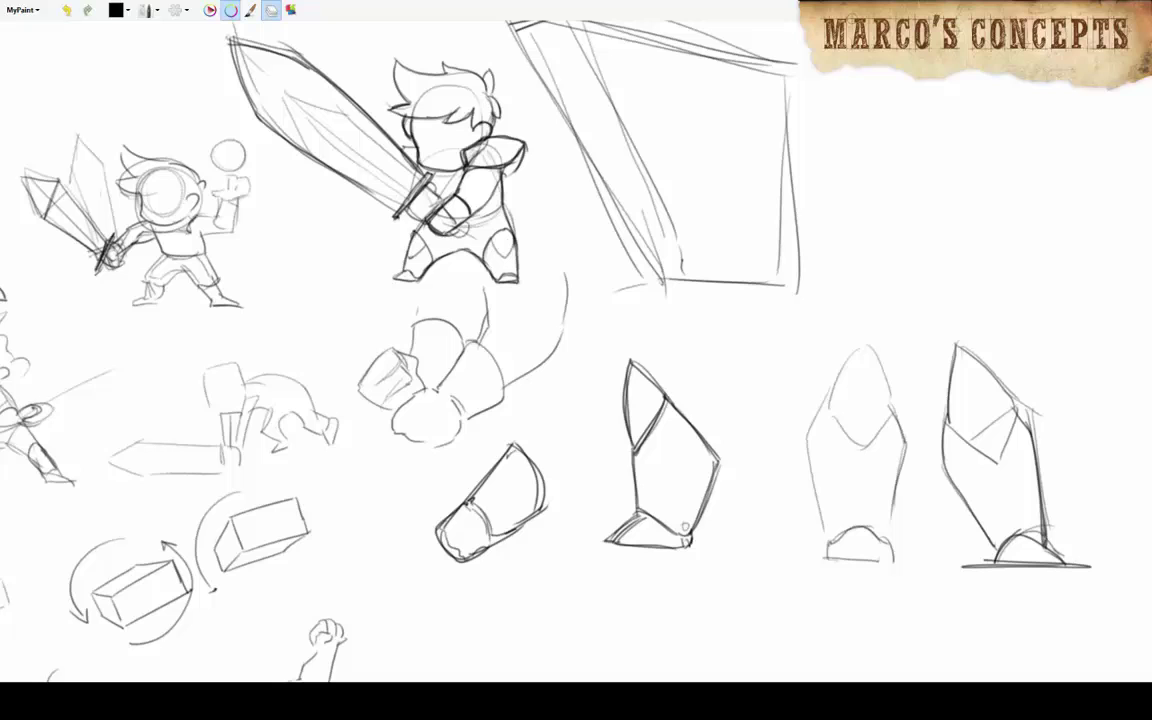
mouse_move(512, 455)
left_mouse_down()
mouse_move(528, 505)
mouse_move(472, 540)
left_mouse_up()
Sketch a cone study with guide lines, then look over the whole sheet.
scroll(576, 350, "down", 3)
mouse_move(505, 520)
left_mouse_down()
mouse_move(545, 472)
mouse_move(575, 545)
left_mouse_up()
left_click_drag(490, 548, 595, 548)
mouse_move(576, 350)
left_mouse_down()
mouse_move(457, 335)
mouse_move(396, 355)
left_mouse_up()
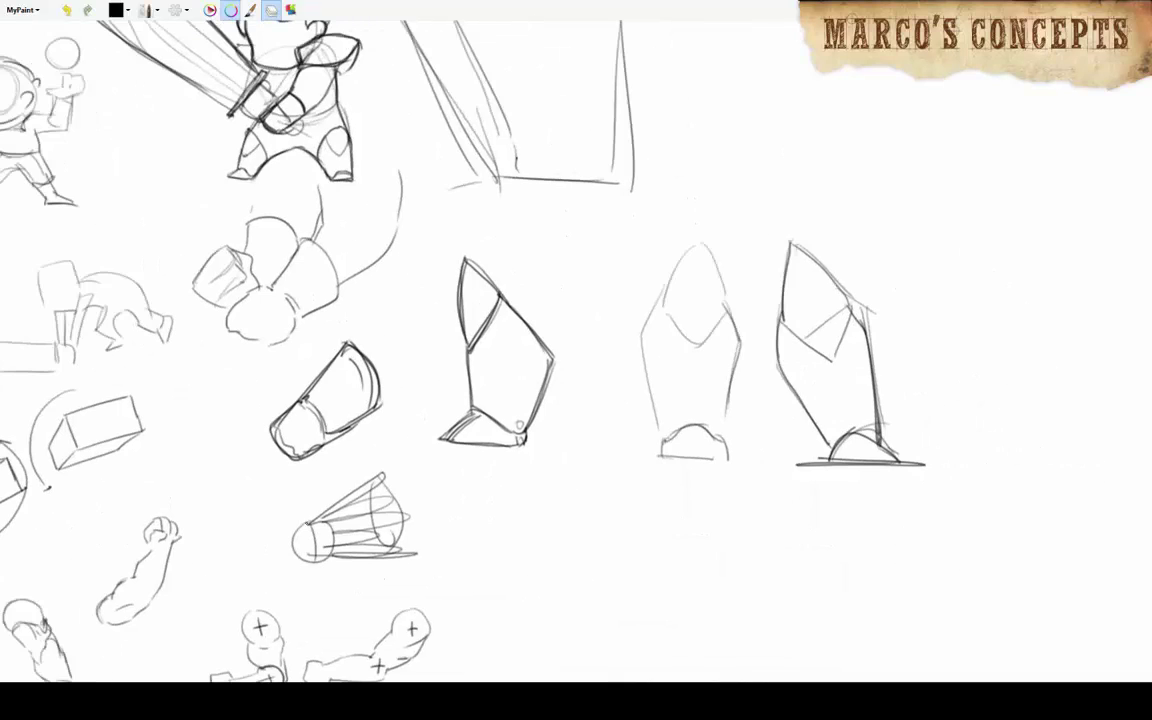
mouse_move(305, 522)
left_mouse_down()
mouse_move(298, 562)
mouse_move(312, 560)
left_mouse_up()
left_click_drag(576, 350, 664, 300)
mouse_move(576, 350)
left_mouse_down()
mouse_move(534, 497)
mouse_move(748, 322)
left_mouse_up()
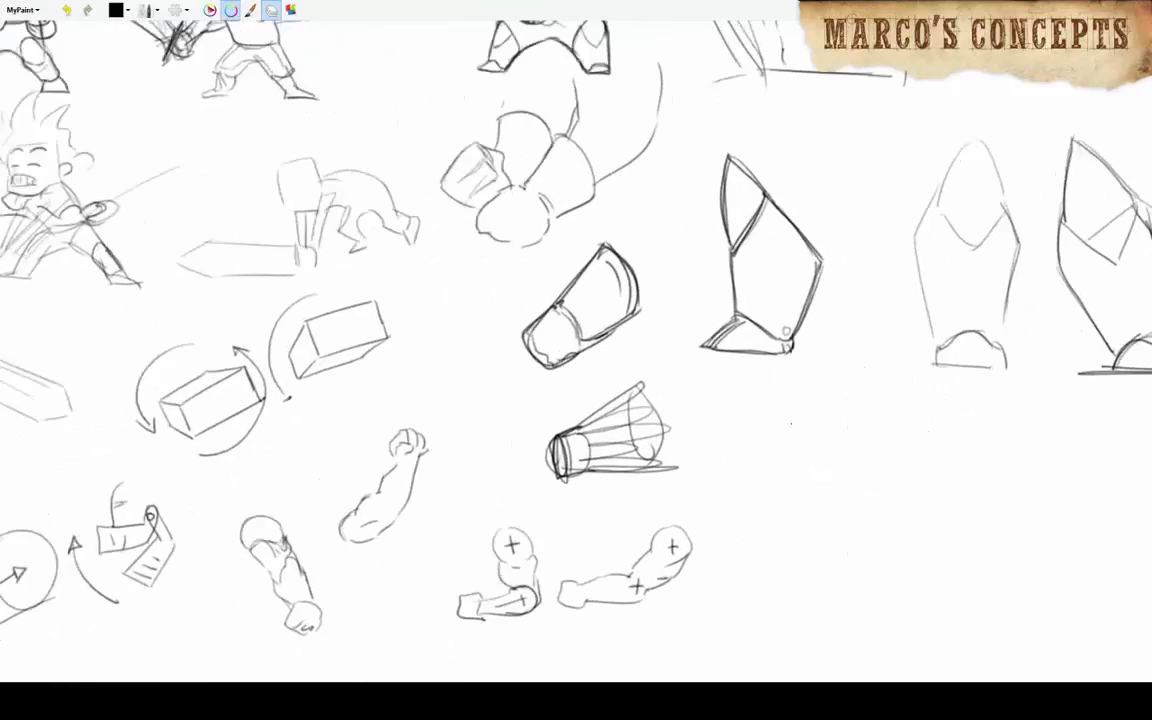
scroll(788, 348, "down", 4)
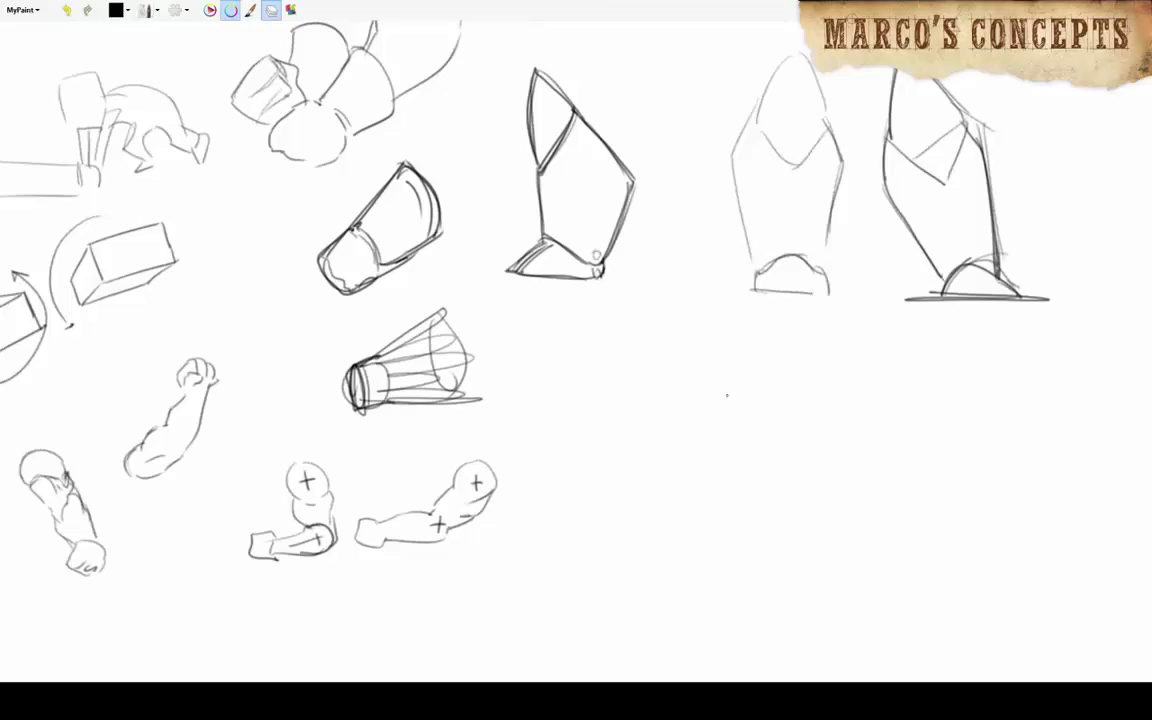
left_click_drag(727, 395, 715, 413)
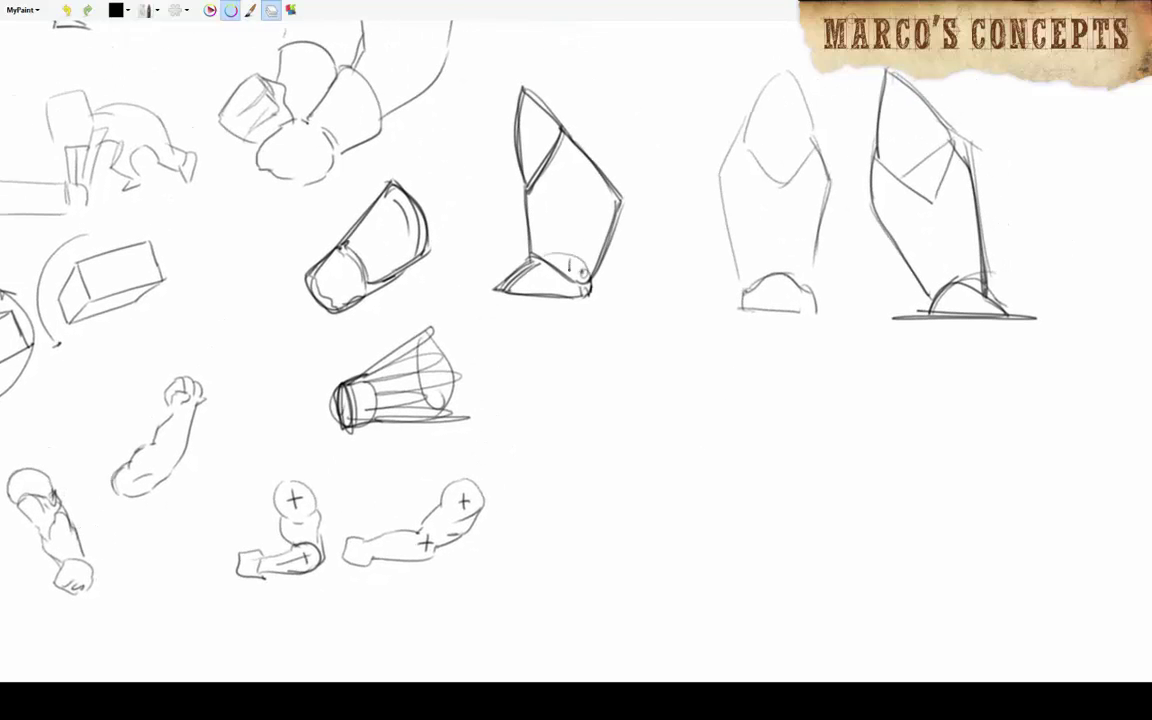
left_click_drag(561, 273, 575, 273)
Sketch a flat rectangle and a box shape below the boots.
key("ctrl+z")
mouse_move(531, 362)
left_mouse_down()
mouse_move(518, 408)
mouse_move(648, 364)
left_mouse_up()
left_click_drag(648, 364, 646, 406)
left_click_drag(518, 408, 646, 406)
left_click_drag(540, 362, 541, 408)
mouse_move(532, 540)
left_mouse_down()
mouse_move(621, 461)
mouse_move(642, 514)
left_mouse_up()
left_click_drag(536, 547, 642, 516)
left_click_drag(522, 418, 522, 488)
left_click_drag(639, 412, 640, 500)
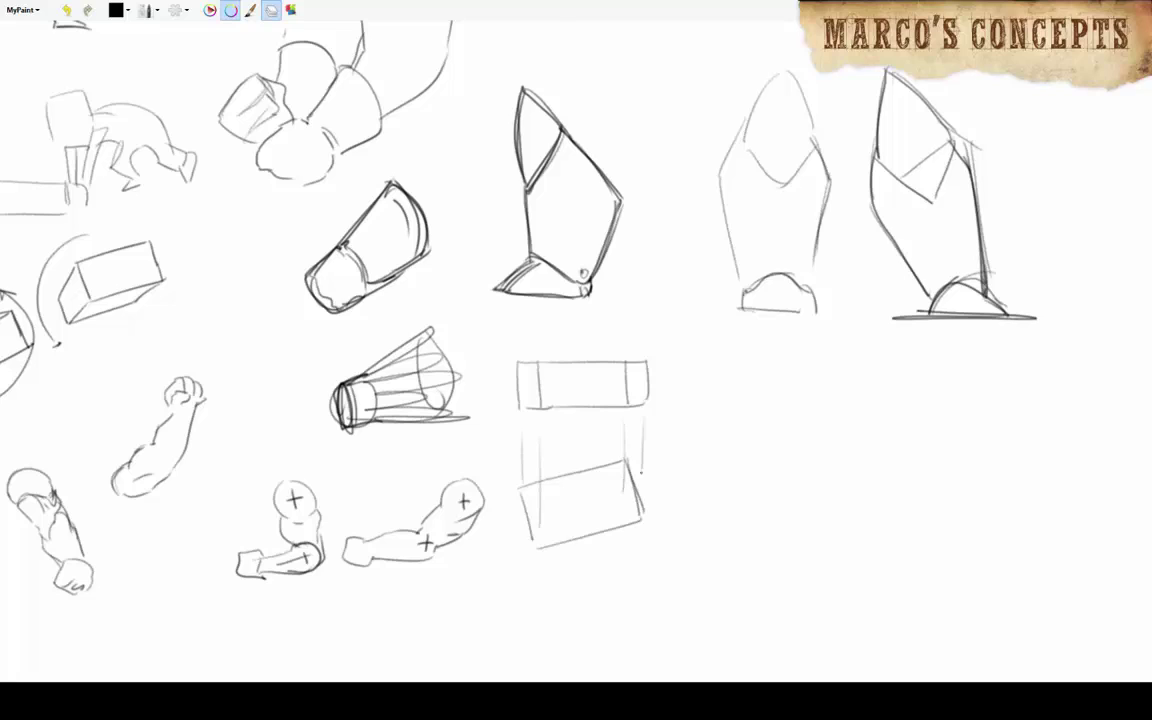
left_click_drag(542, 410, 542, 538)
left_click_drag(624, 418, 624, 460)
Draw a tapered cup outline with rim and bottom ellipse, and an arrow to its right.
left_click_drag(688, 392, 707, 553)
left_click_drag(708, 550, 712, 548)
left_click_drag(688, 392, 690, 395)
left_click_drag(839, 392, 808, 553)
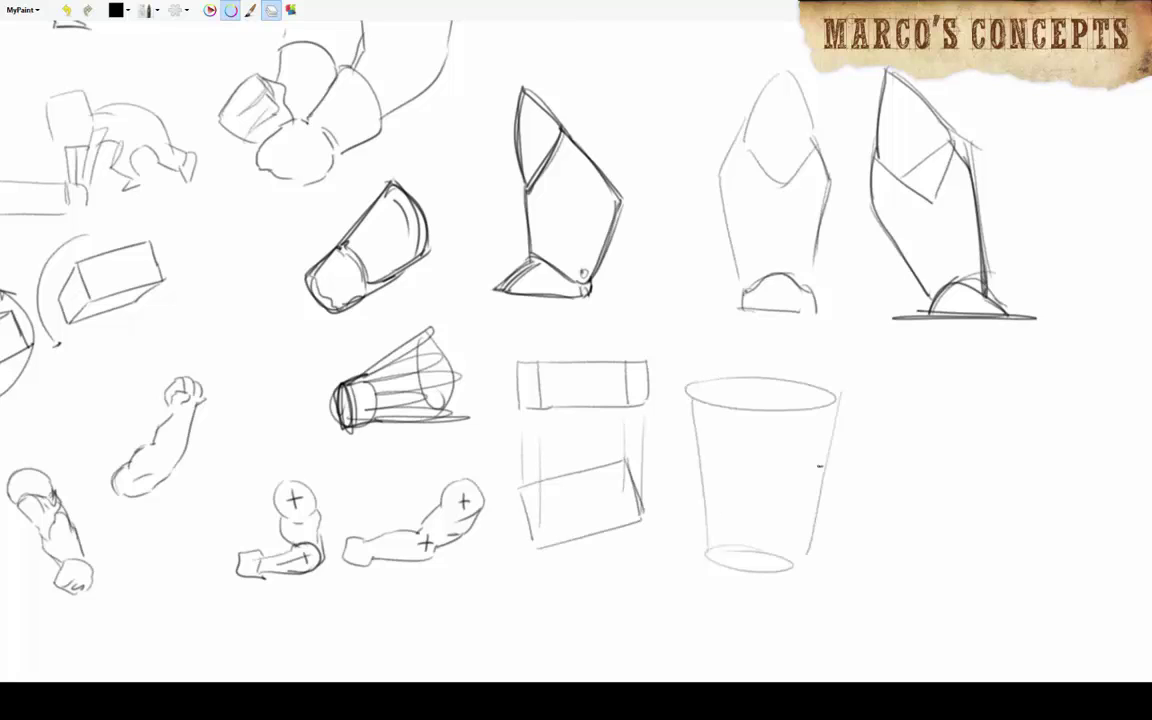
left_click_drag(855, 430, 906, 430)
left_click_drag(906, 424, 908, 440)
mouse_move(700, 398)
left_mouse_down()
mouse_move(835, 455)
mouse_move(836, 390)
mouse_move(700, 400)
left_mouse_up()
key("ctrl+z")
key("ctrl+z")
key("ctrl+z")
Add inner verticals, construction lines and a dark tilted ellipse inside the cup.
left_click_drag(698, 490, 822, 447)
key("ctrl+z")
left_click_drag(817, 390, 807, 550)
left_click_drag(717, 420, 716, 560)
left_click_drag(717, 498, 832, 393)
left_click_drag(712, 448, 826, 465)
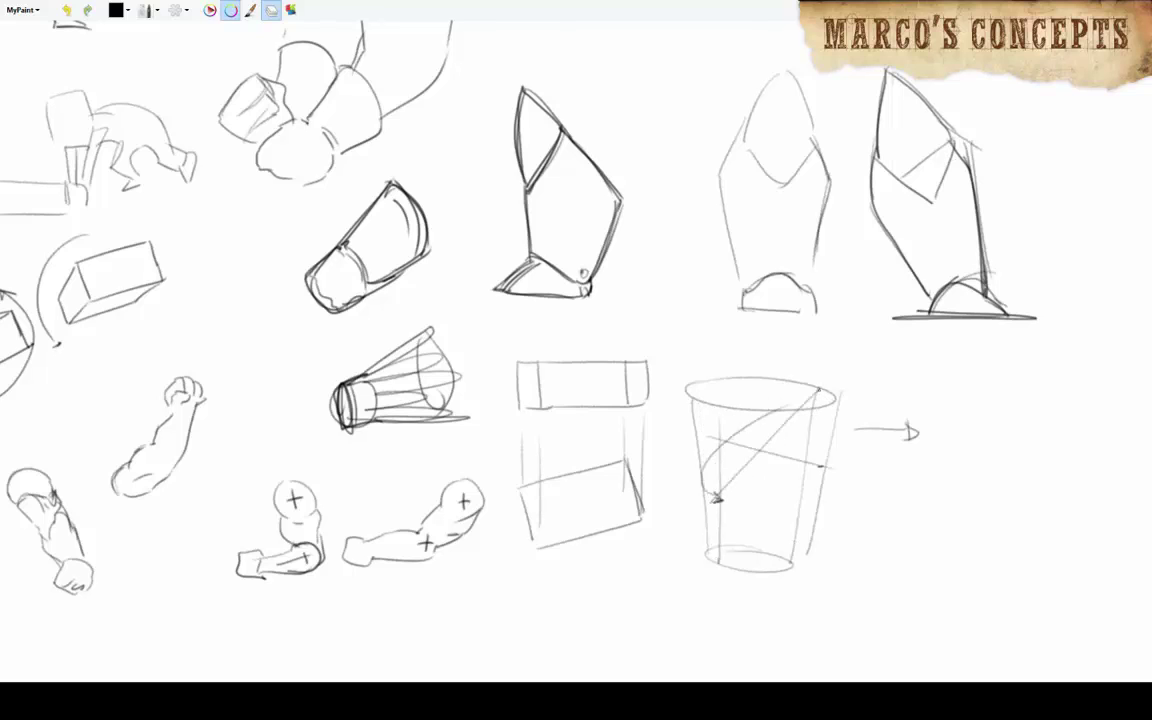
mouse_move(828, 400)
left_mouse_down()
mouse_move(824, 459)
mouse_move(795, 560)
left_mouse_up()
left_click_drag(826, 455, 805, 555)
left_click_drag(828, 395, 715, 500)
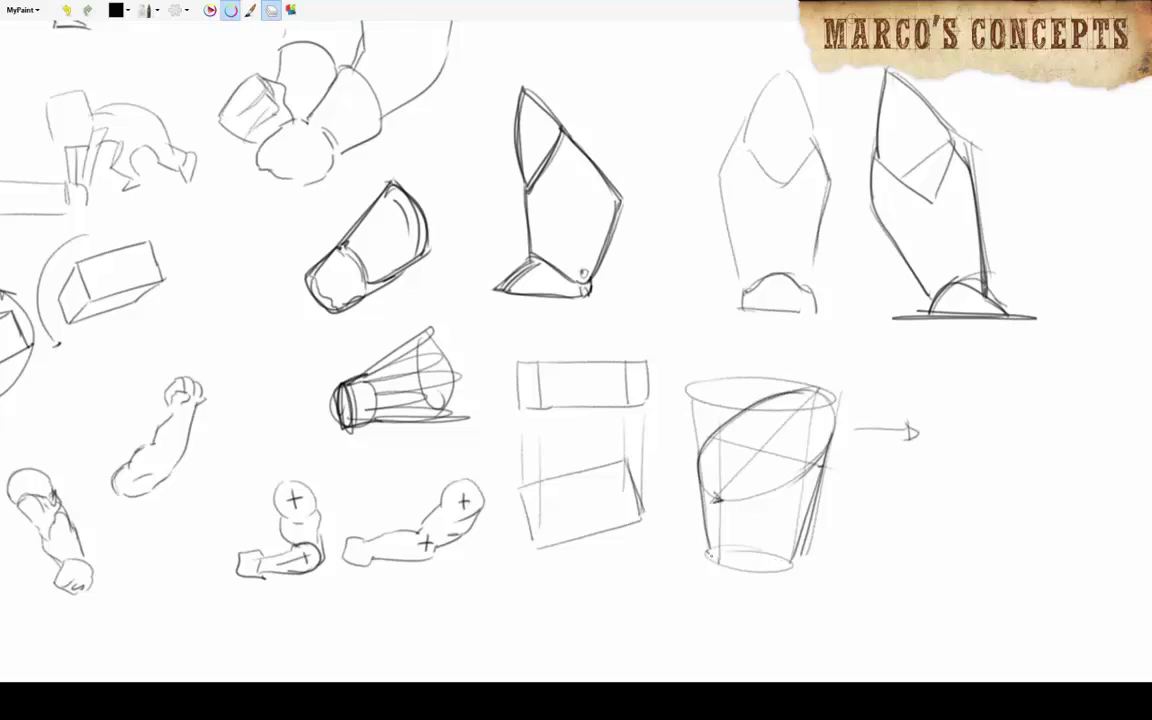
mouse_move(712, 552)
left_mouse_down()
mouse_move(728, 570)
mouse_move(760, 566)
mouse_move(800, 528)
left_mouse_up()
Sketch a pointed volume with a small V rising out of the cup.
mouse_move(706, 470)
left_mouse_down()
mouse_move(830, 335)
mouse_move(820, 455)
left_mouse_up()
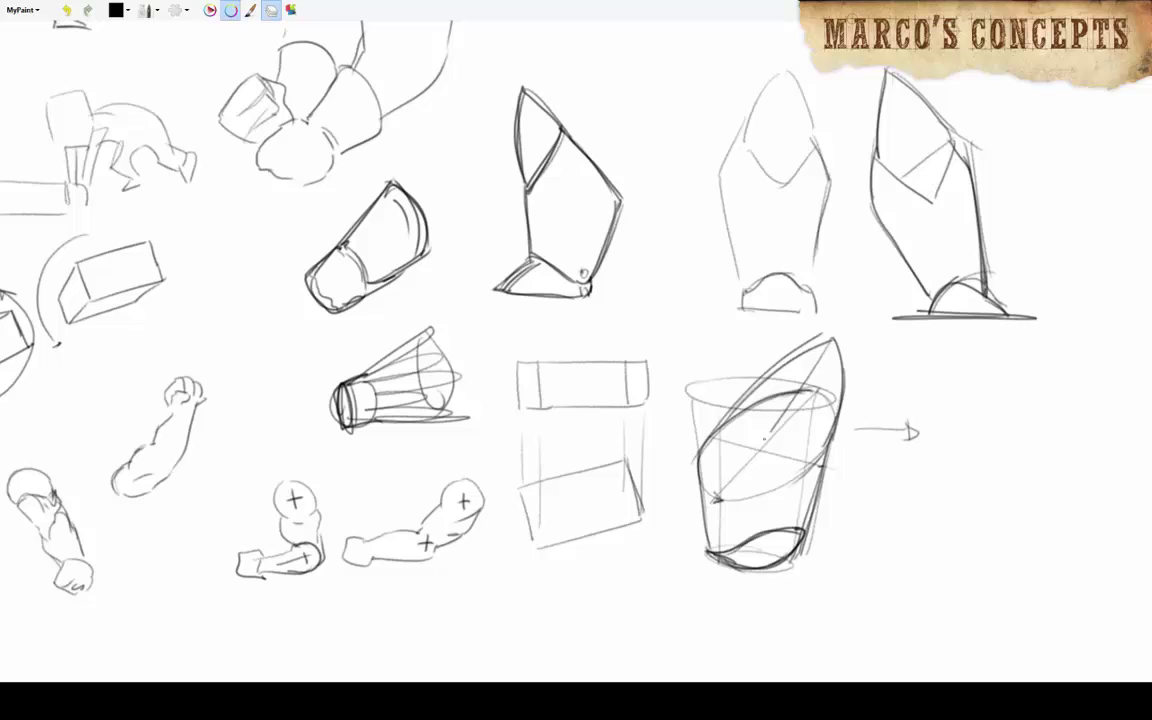
left_click_drag(782, 395, 822, 412)
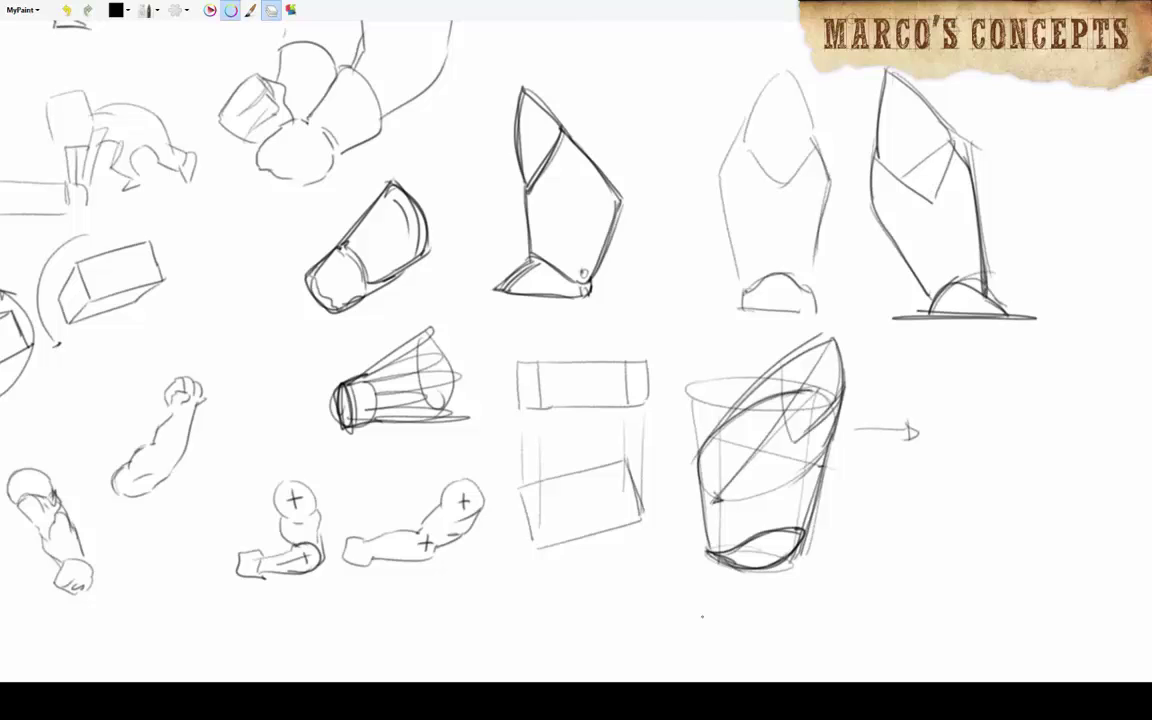
key("ctrl+Left")
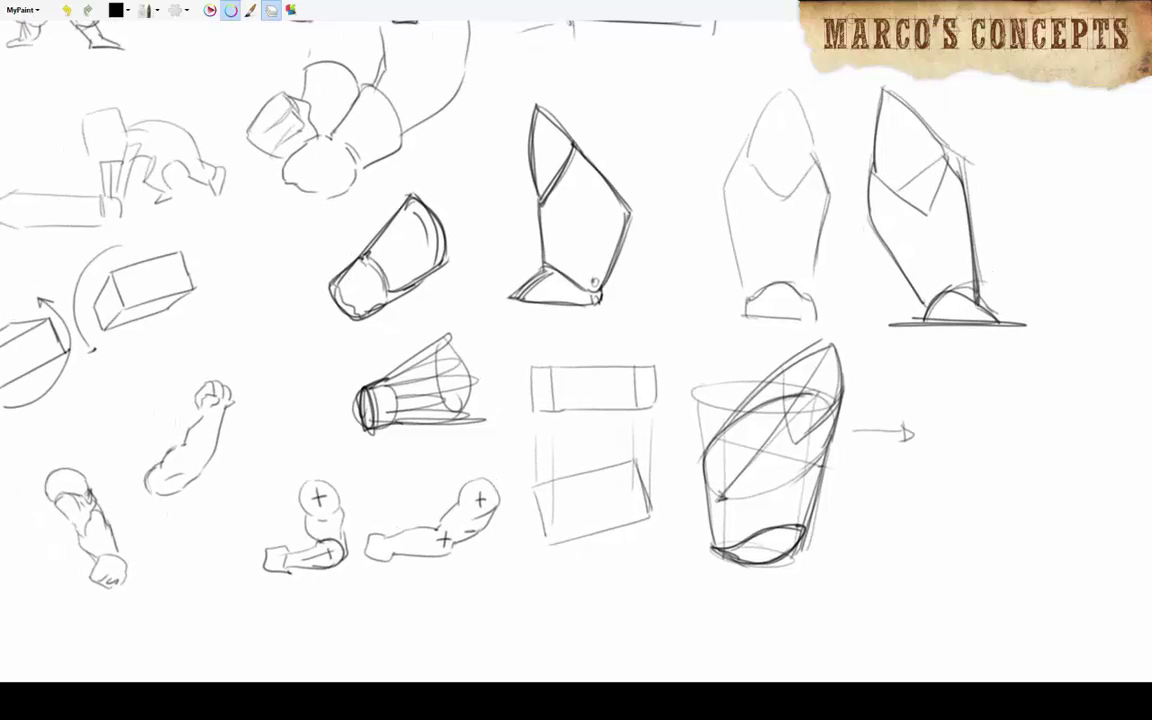
scroll(576, 320, "down", 5)
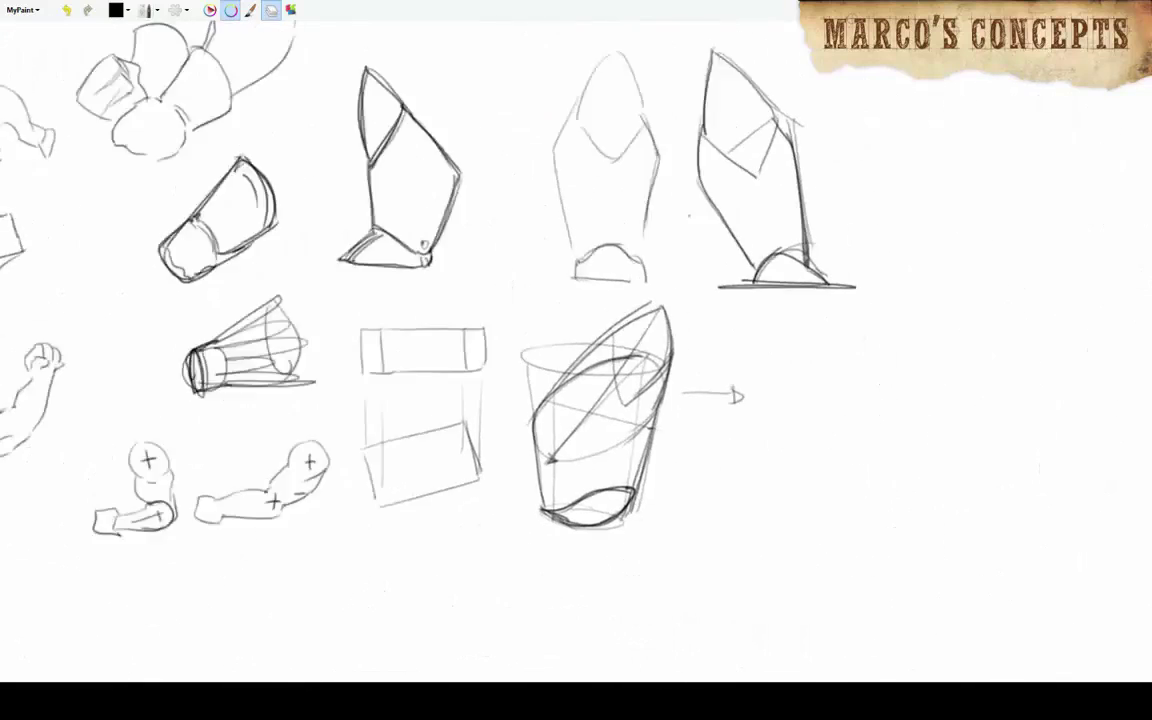
Sketch a cylinder torso below the cup study with a rounded head outline, redoing one stroke.
mouse_move(505, 462)
left_mouse_down()
mouse_move(515, 448)
mouse_move(515, 592)
left_mouse_up()
left_click_drag(515, 595, 658, 462)
left_click_drag(535, 440, 515, 560)
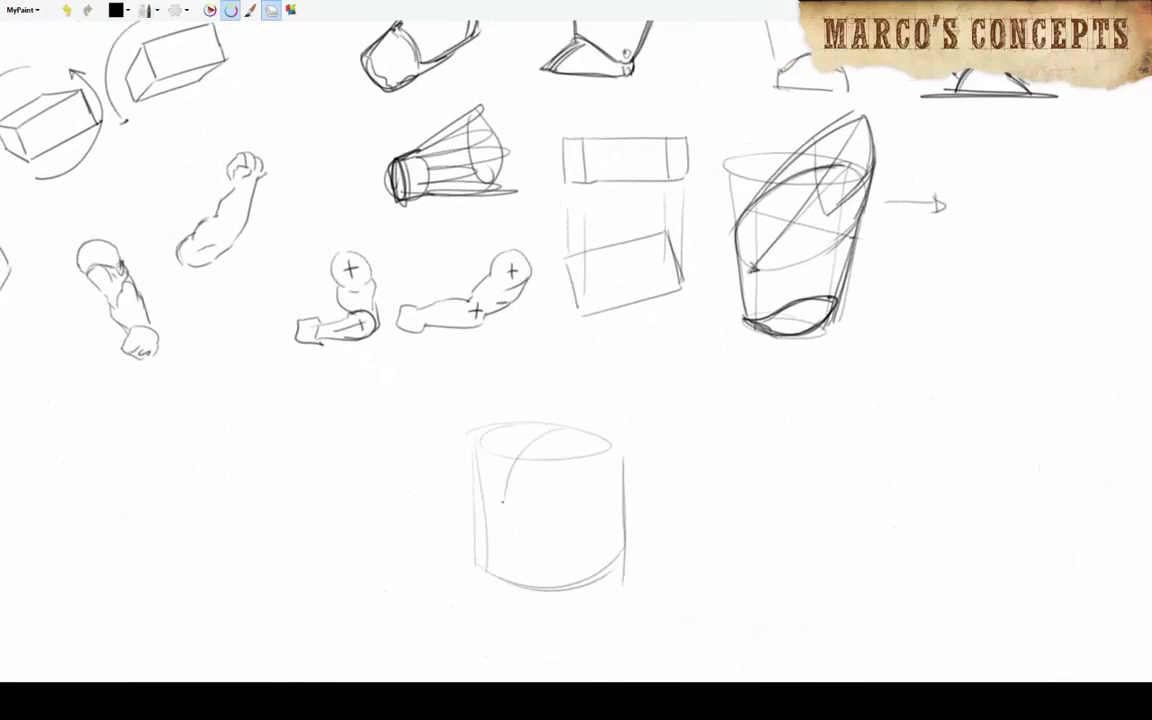
left_click_drag(480, 440, 485, 575)
mouse_move(520, 395)
left_mouse_down()
mouse_move(538, 462)
mouse_move(540, 440)
left_mouse_up()
left_click_drag(440, 425, 585, 393)
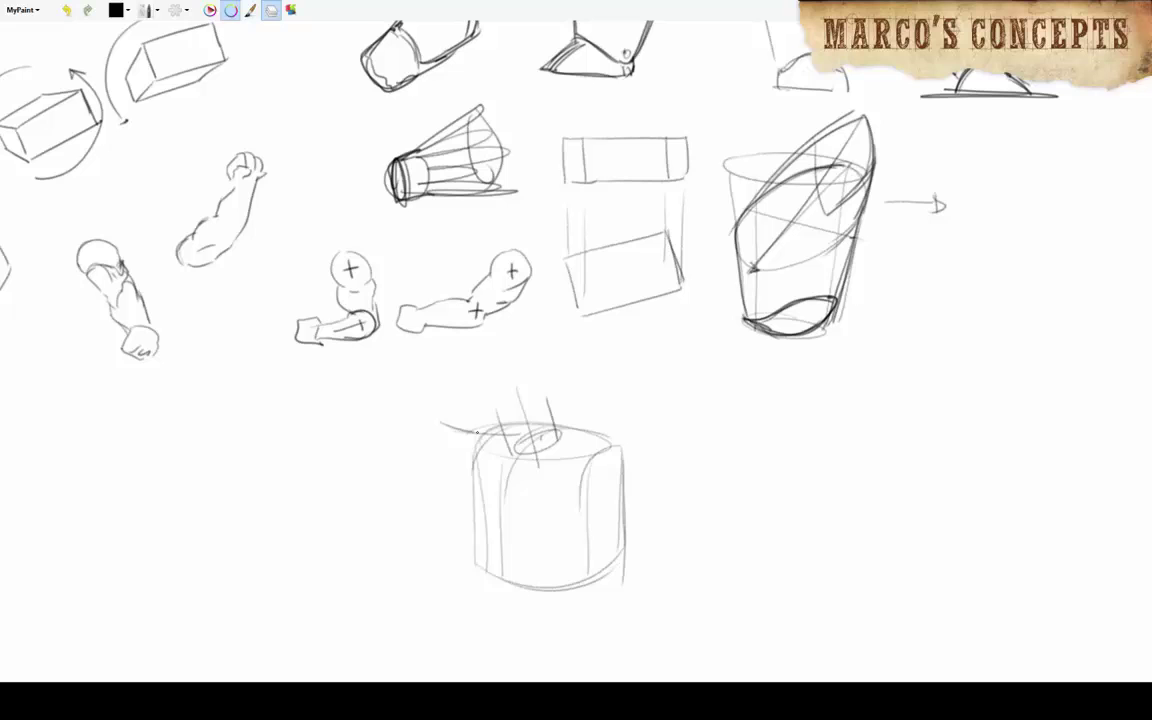
left_click_drag(425, 405, 590, 380)
key("ctrl+z")
mouse_move(425, 395)
left_mouse_down()
mouse_move(530, 240)
mouse_move(548, 415)
left_mouse_up()
Extend the head outline upward, then undo the oversized outer head oval.
scroll(576, 320, "up", 5)
scroll(576, 340, "down", 5)
left_click_drag(512, 280, 500, 390)
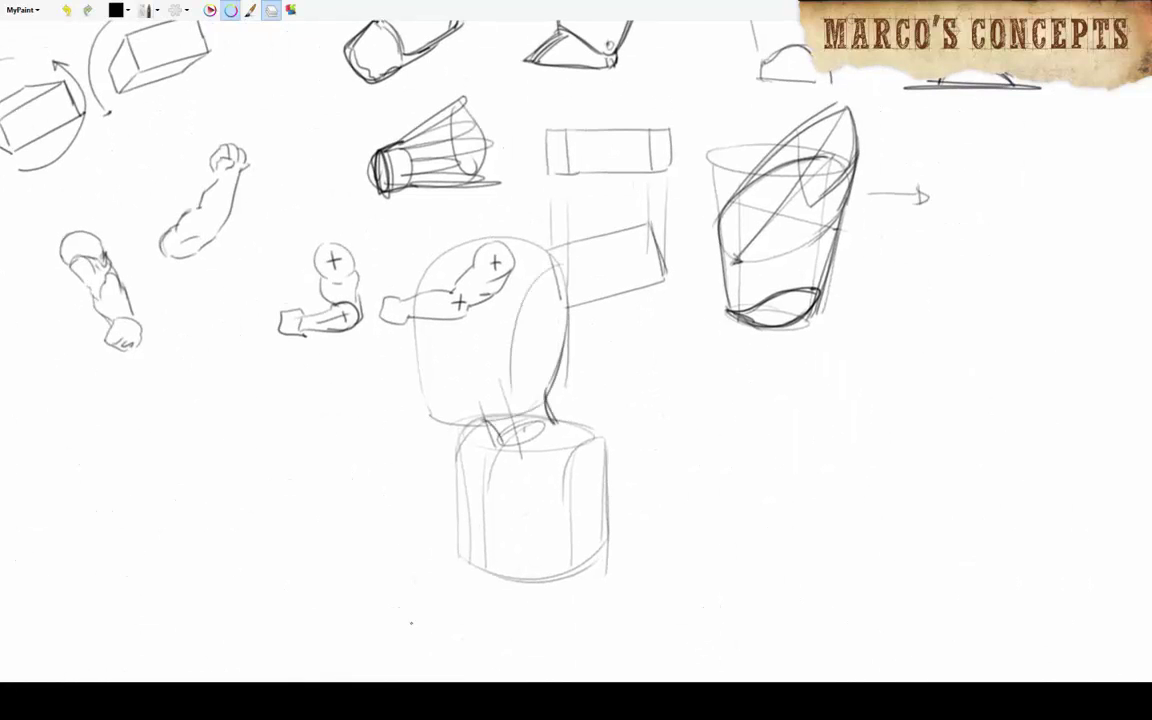
left_click_drag(360, 300, 575, 265)
key("ctrl+z")
scroll(576, 320, "down", 1)
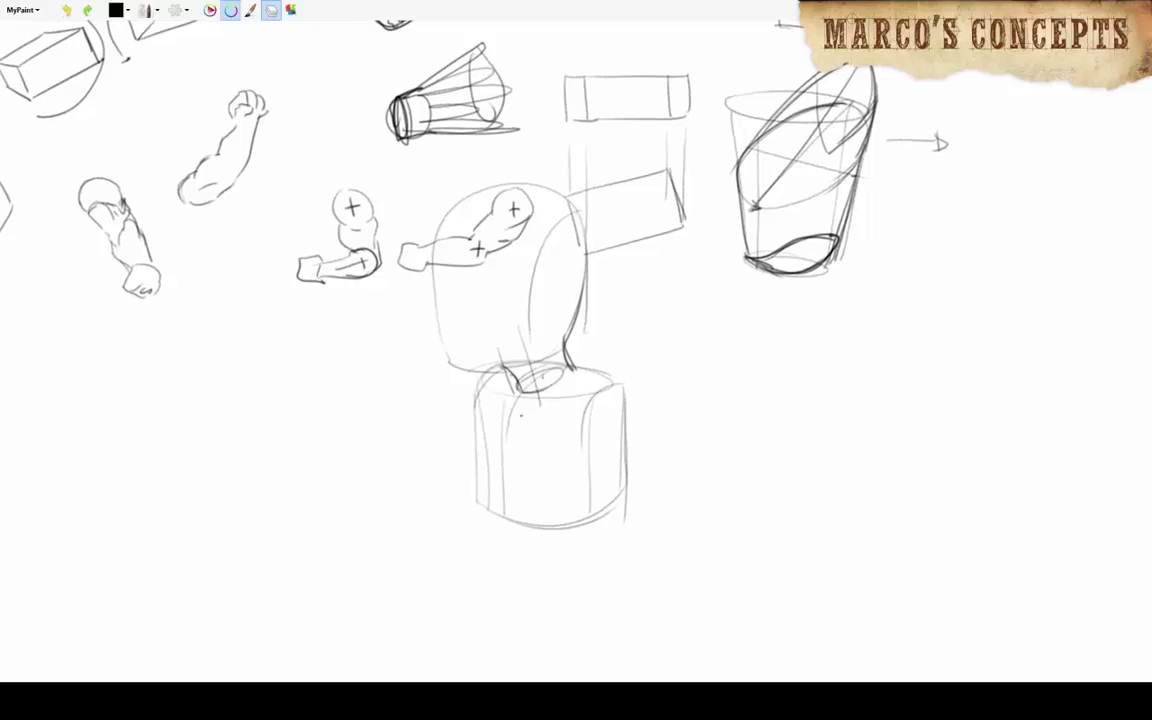
Add neck lines and a shoulder oval to the torso, darkening its edges and bottom curve.
mouse_move(505, 372)
left_mouse_down()
mouse_move(545, 388)
mouse_move(470, 437)
mouse_move(495, 520)
left_mouse_up()
left_click_drag(495, 522, 615, 505)
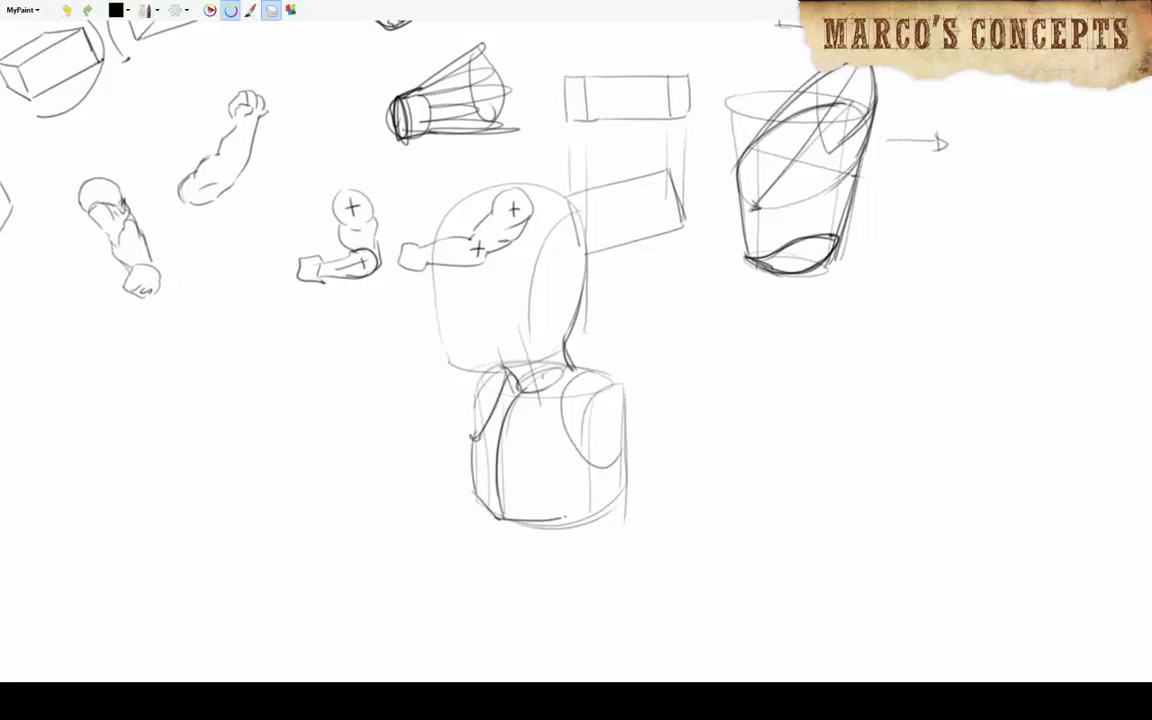
left_click_drag(595, 390, 600, 465)
left_click_drag(505, 375, 474, 465)
left_click_drag(595, 390, 600, 468)
left_click_drag(508, 400, 562, 372)
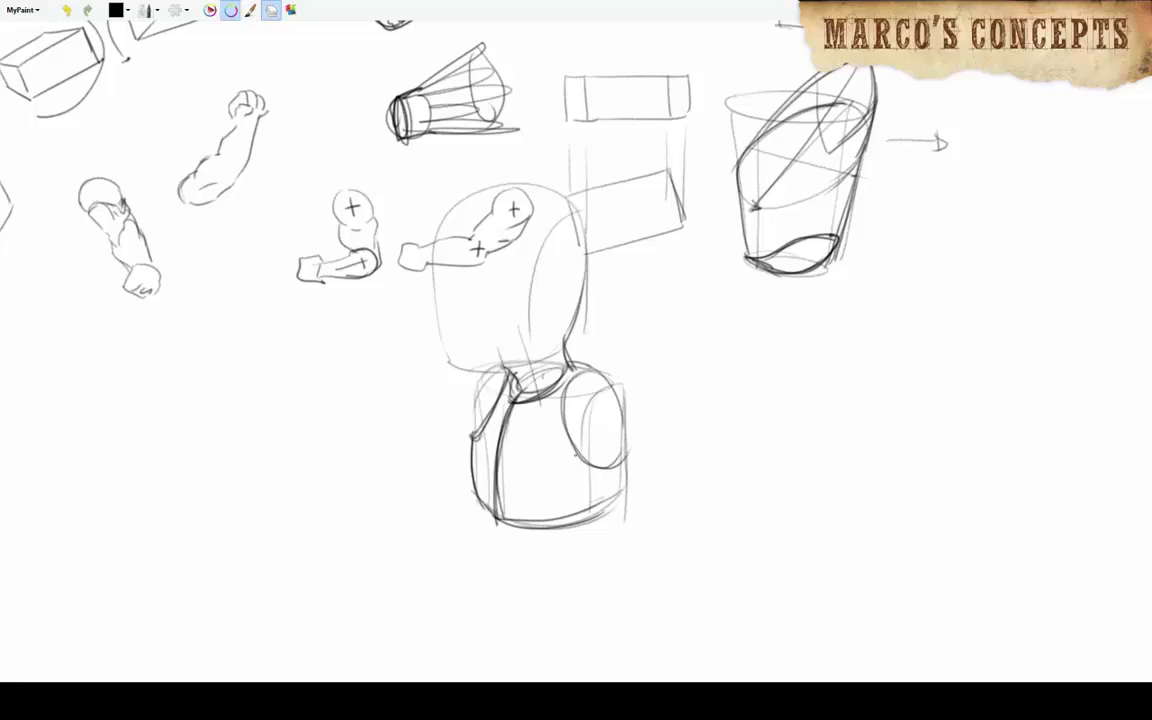
In red, sketch curved loops at the neck and flaring shoulder armor on both sides.
key("x")
left_click_drag(508, 296, 548, 334)
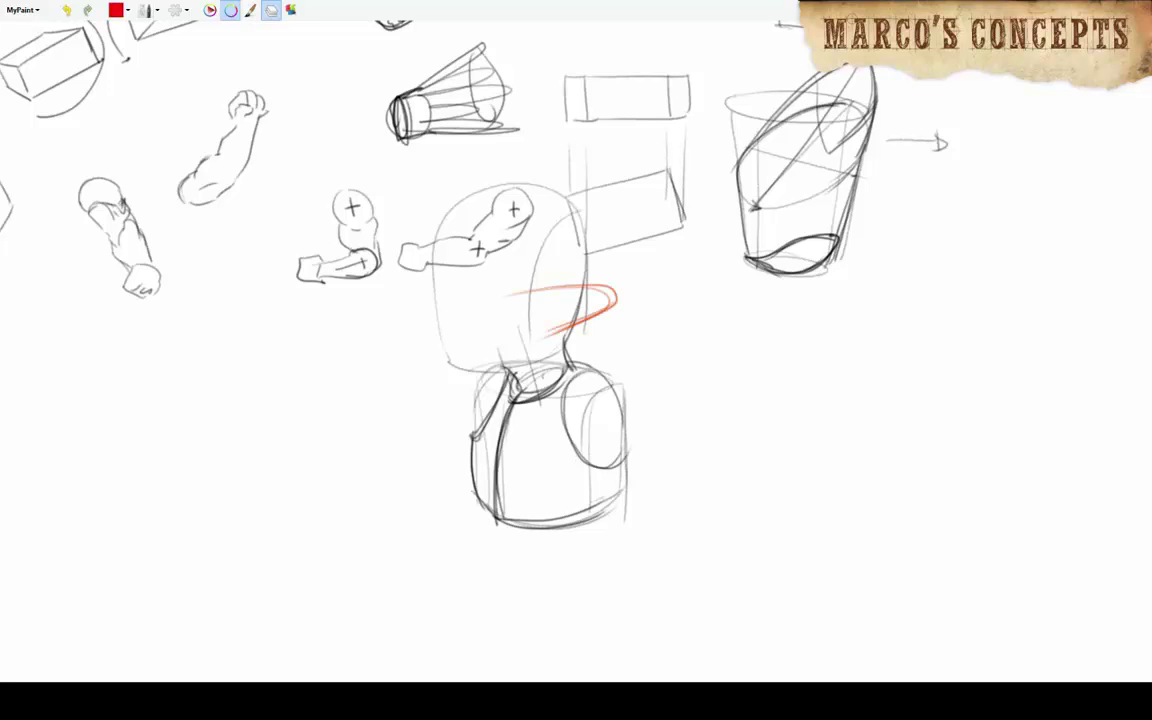
mouse_move(510, 294)
left_mouse_down()
mouse_move(540, 340)
mouse_move(538, 390)
left_mouse_up()
left_click_drag(535, 345, 695, 330)
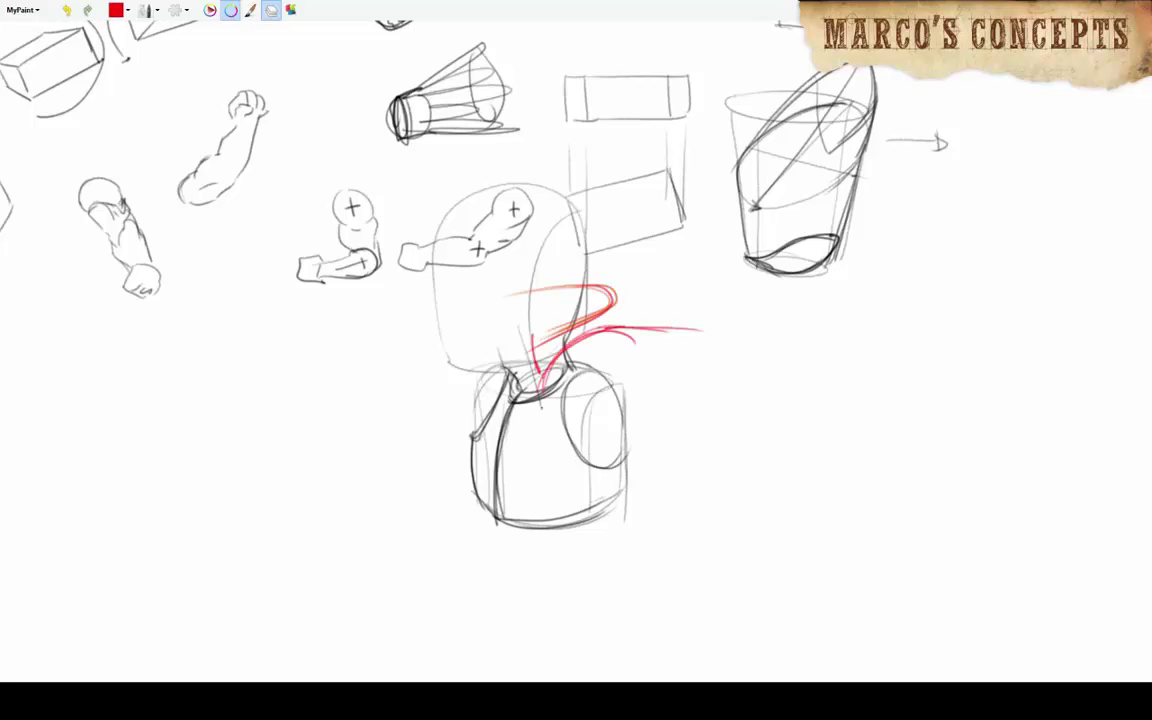
left_click_drag(540, 398, 668, 395)
left_click_drag(445, 338, 480, 394)
left_click_drag(566, 370, 560, 372)
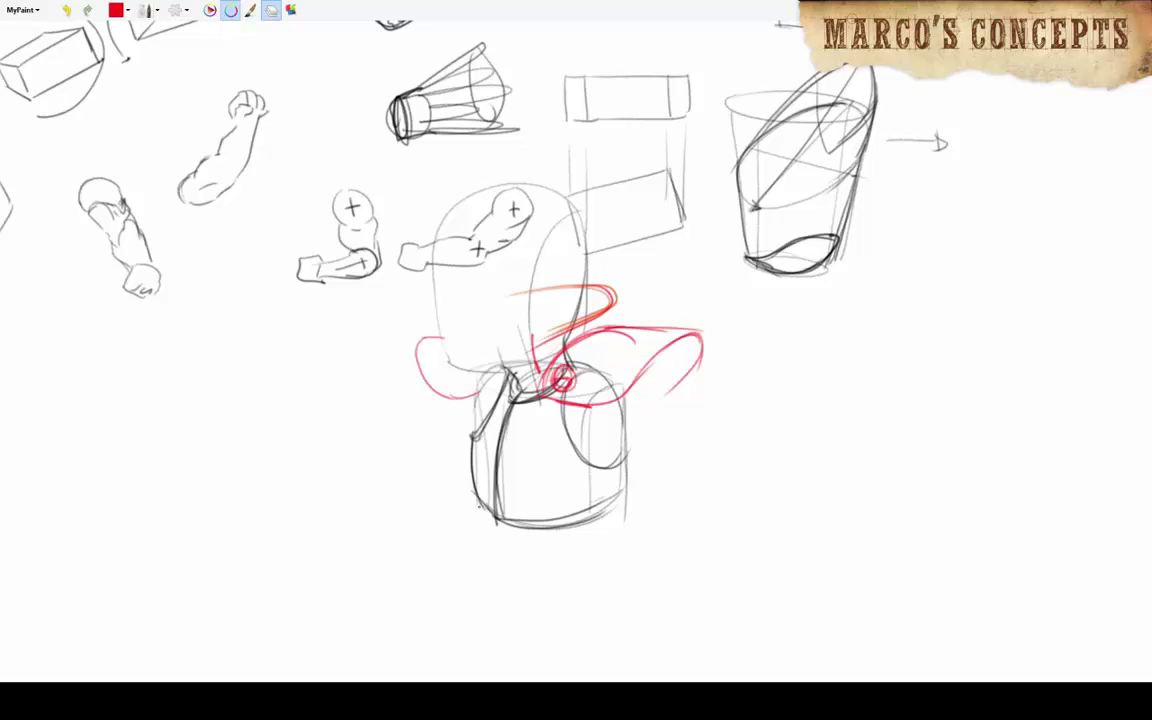
key("ctrl+z")
Try a red box with marks beside the torso, then undo it.
mouse_move(705, 404)
left_mouse_down()
mouse_move(700, 515)
mouse_move(818, 404)
left_mouse_up()
left_click_drag(722, 495, 720, 497)
left_click_drag(708, 420, 808, 478)
key("ctrl+z")
key("ctrl+z")
key("ctrl+z")
key("ctrl+z")
key("ctrl+z")
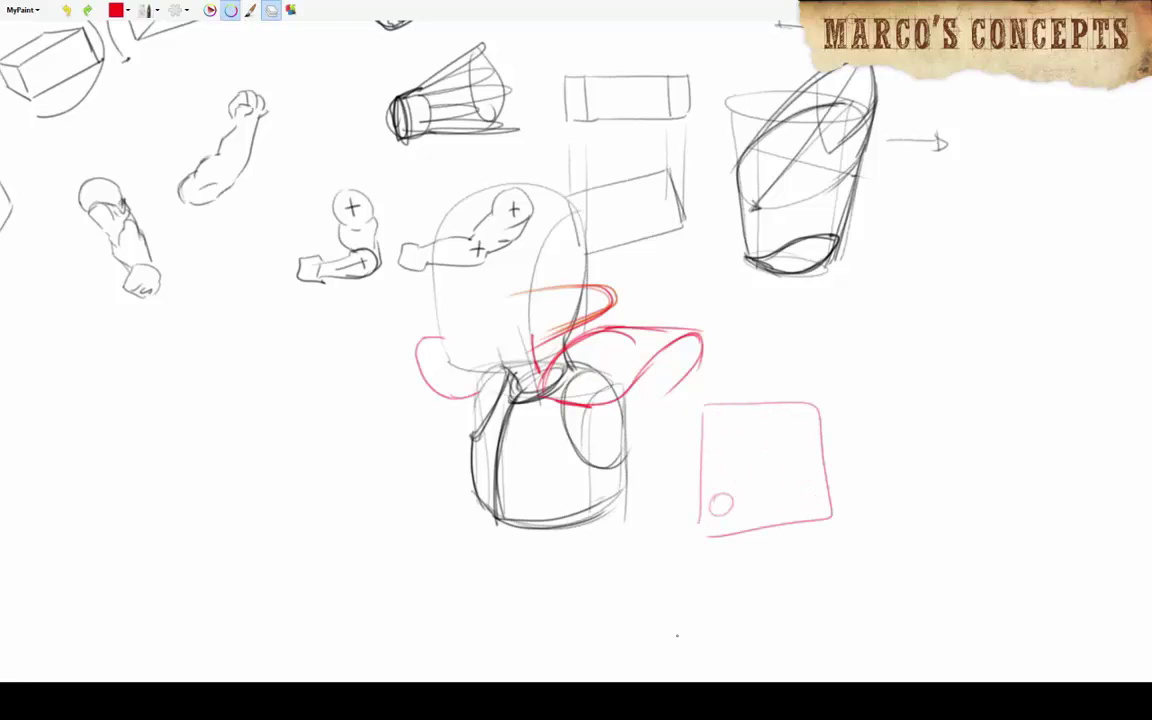
Trace over both red shoulder flares, add a curl, and darken the head's left side.
mouse_move(535, 388)
left_mouse_down()
mouse_move(618, 336)
mouse_move(640, 400)
mouse_move(690, 338)
left_mouse_up()
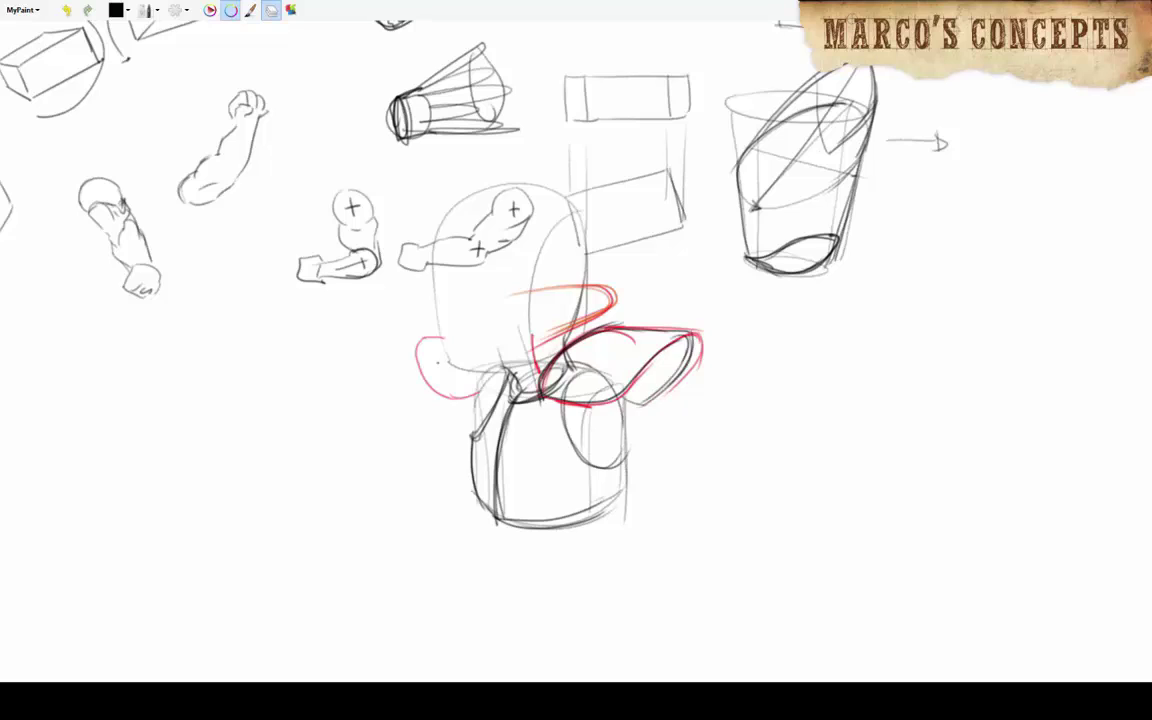
mouse_move(440, 343)
left_mouse_down()
mouse_move(428, 358)
mouse_move(468, 395)
mouse_move(480, 377)
left_mouse_up()
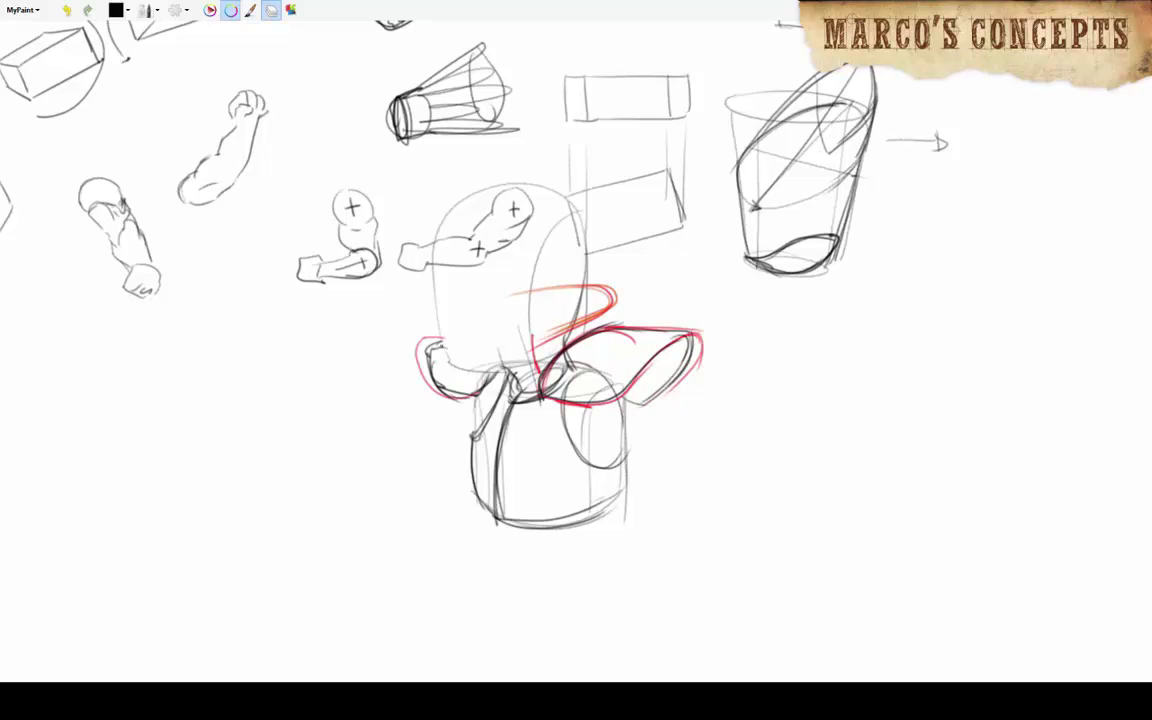
left_click_drag(438, 240, 430, 340)
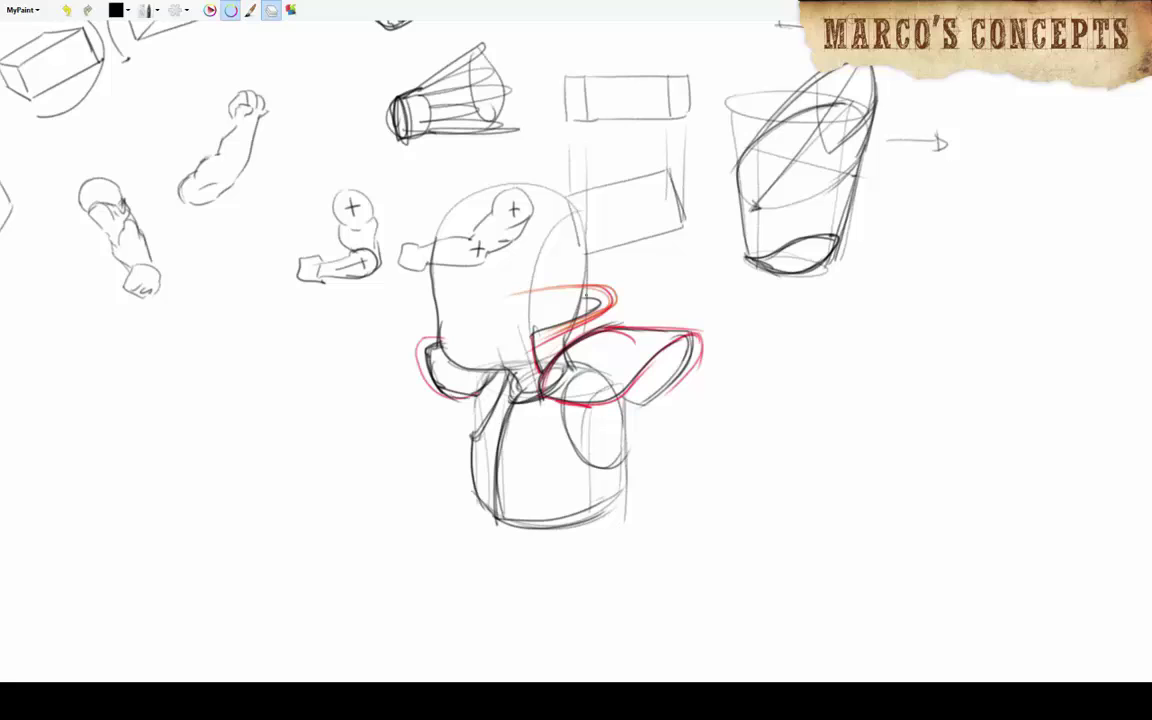
left_click_drag(535, 333, 612, 297)
In blank space below, draw two upright horn marks with mirrored wings on both sides.
left_click_drag(500, 350, 800, 395)
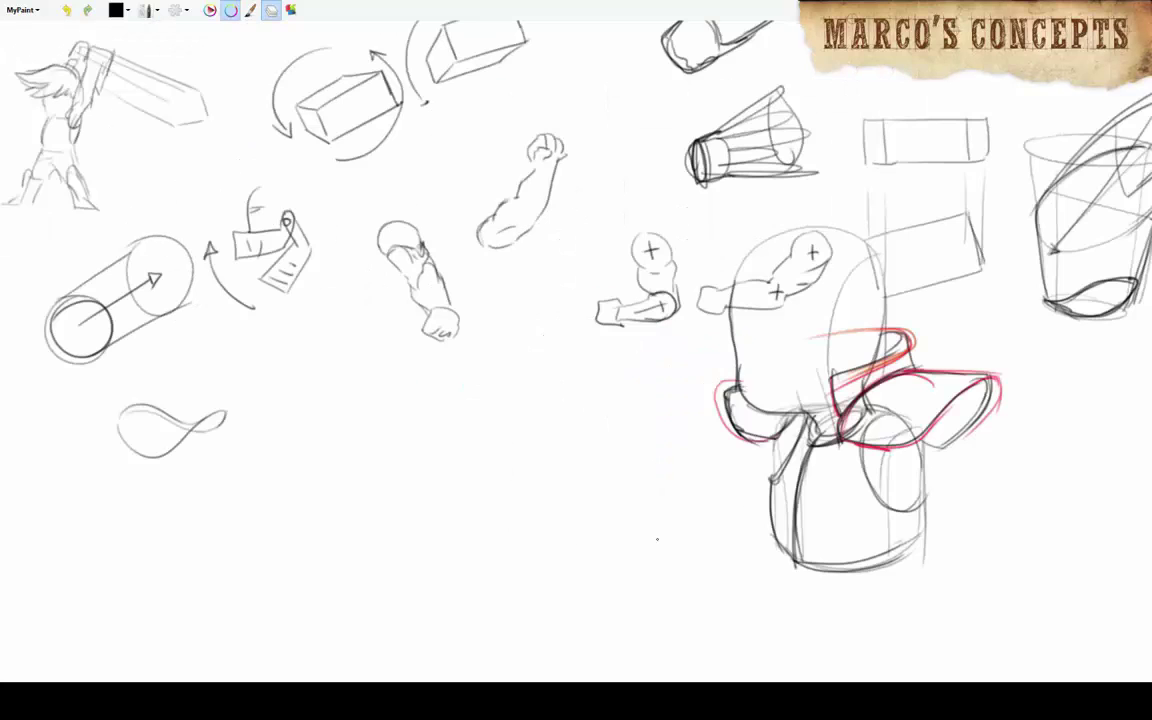
left_click_drag(448, 410, 463, 466)
left_click_drag(560, 410, 547, 462)
left_click_drag(452, 408, 468, 462)
mouse_move(565, 408)
left_mouse_down()
mouse_move(562, 455)
mouse_move(548, 465)
left_mouse_up()
left_click_drag(455, 440, 470, 462)
left_click_drag(360, 452, 460, 450)
left_click_drag(285, 478, 440, 518)
left_click_drag(545, 450, 655, 452)
left_click_drag(655, 456, 740, 472)
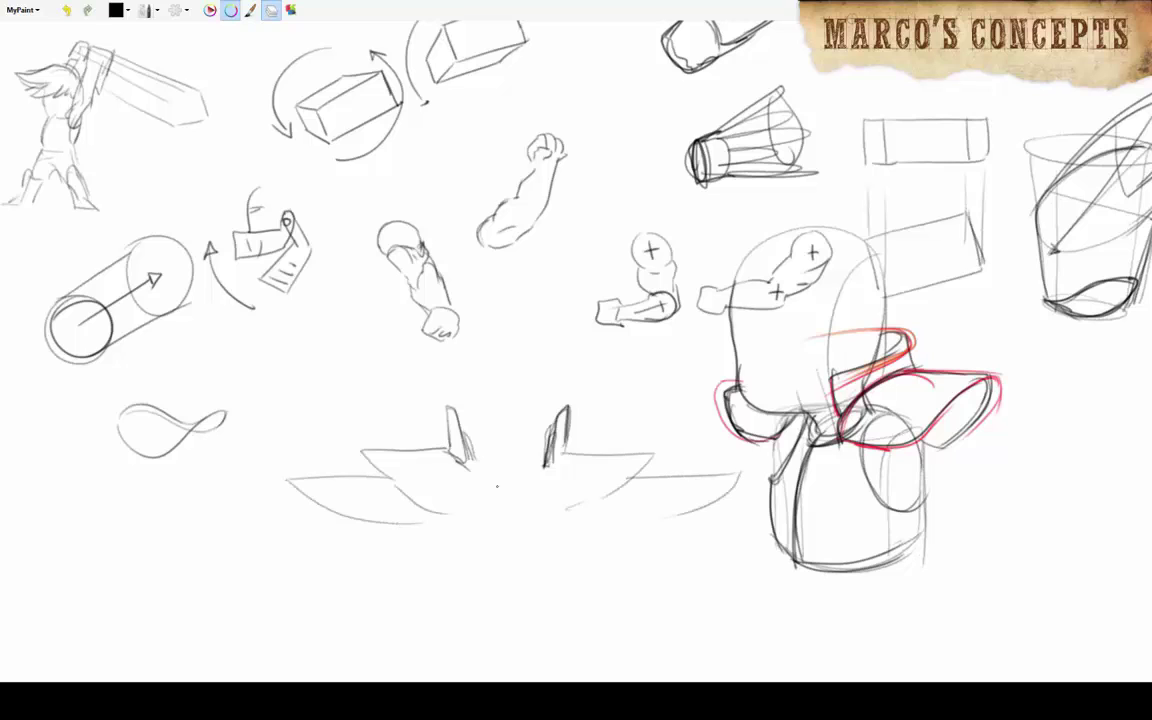
Add the chest plate's centre line and lower curved contours, refining the winged strokes.
left_click_drag(350, 452, 480, 448)
mouse_move(384, 500)
left_mouse_down()
mouse_move(385, 565)
mouse_move(560, 460)
left_mouse_up()
left_click_drag(460, 520, 650, 480)
left_click_drag(410, 578, 605, 588)
left_click_drag(465, 468, 547, 441)
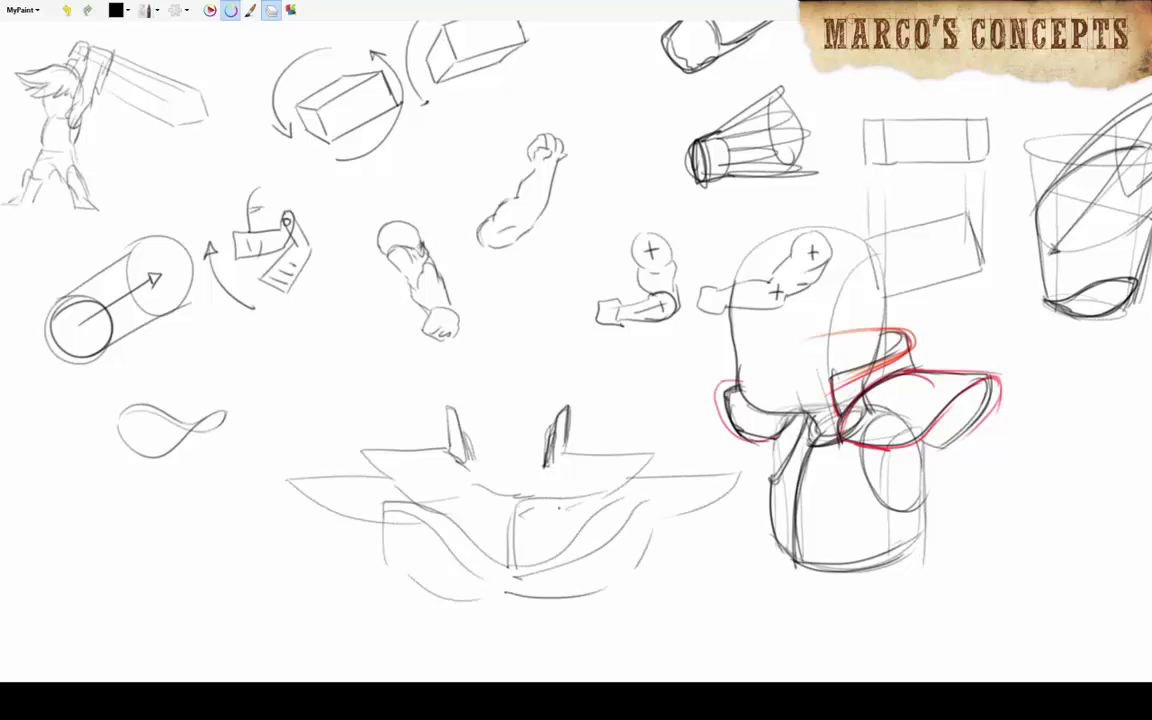
left_click_drag(344, 458, 577, 446)
left_click_drag(332, 460, 458, 541)
left_click_drag(455, 540, 581, 516)
left_click_drag(575, 458, 590, 512)
Undo stray torso strokes, then draw two stars beside the cup study, one with a smiley face.
mouse_move(800, 400)
left_mouse_down()
mouse_move(543, 430)
mouse_move(627, 330)
mouse_move(642, 330)
left_mouse_up()
key("ctrl+z")
key("ctrl+z")
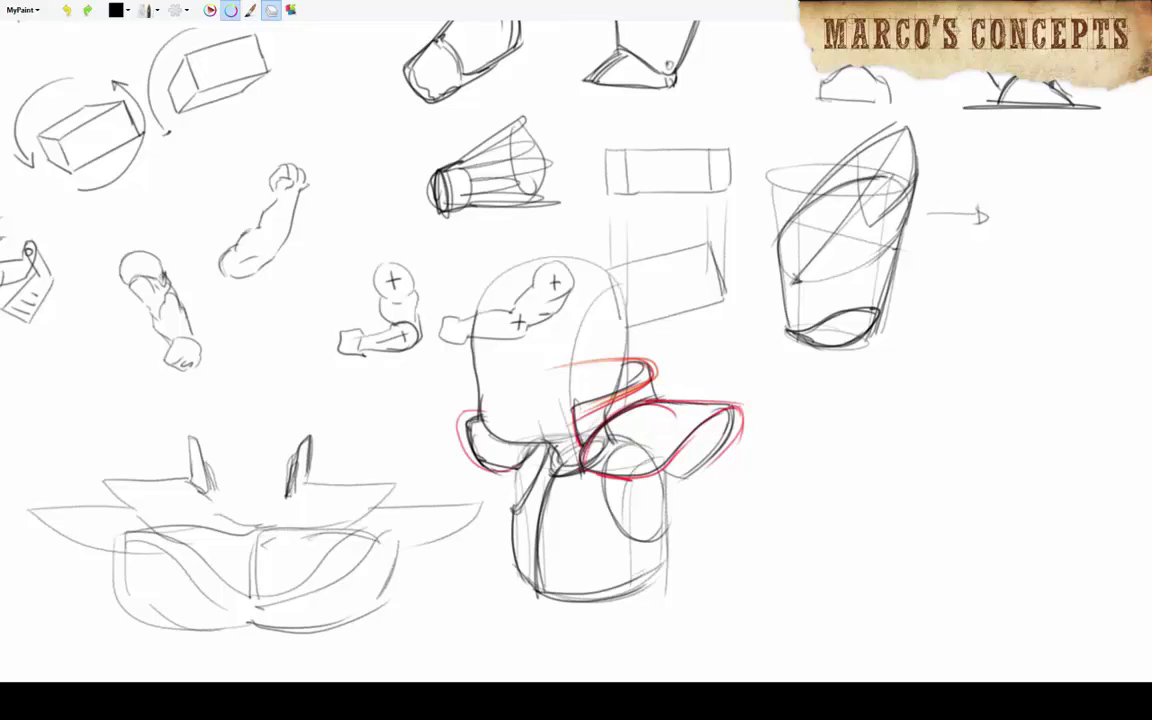
left_click_drag(800, 420, 455, 383)
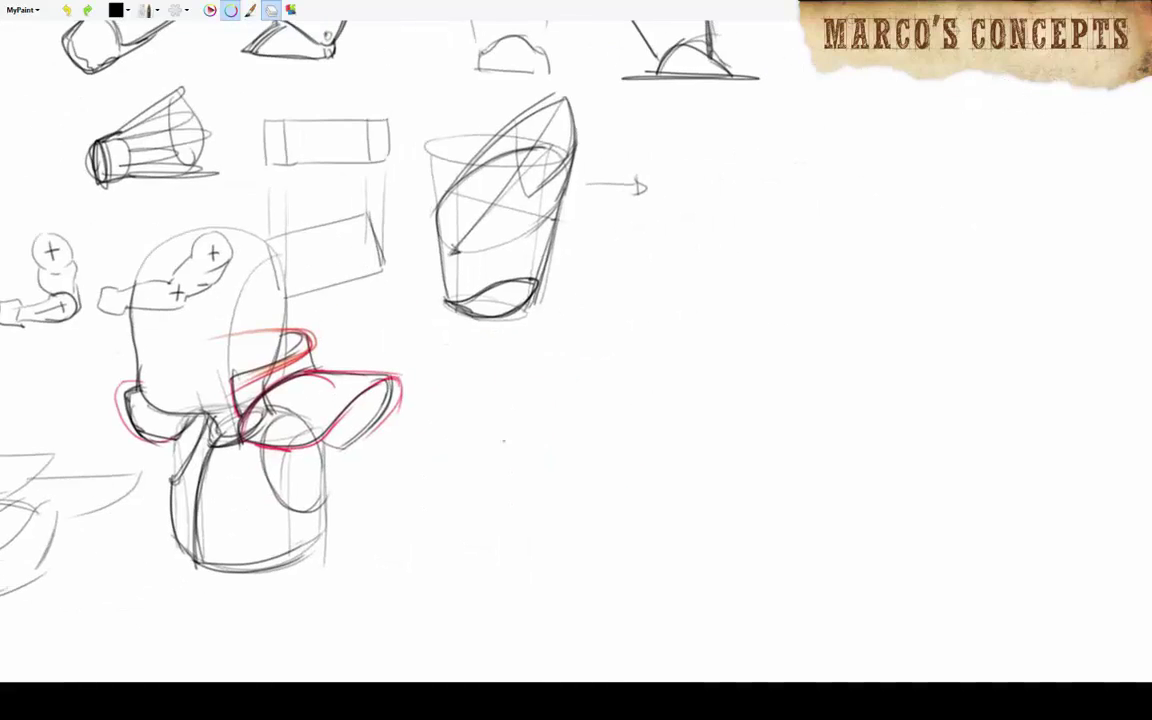
mouse_move(488, 501)
left_mouse_down()
mouse_move(622, 411)
mouse_move(488, 501)
left_mouse_up()
left_click_drag(673, 424, 550, 522)
mouse_move(555, 320)
left_mouse_down()
mouse_move(493, 450)
mouse_move(562, 314)
left_mouse_up()
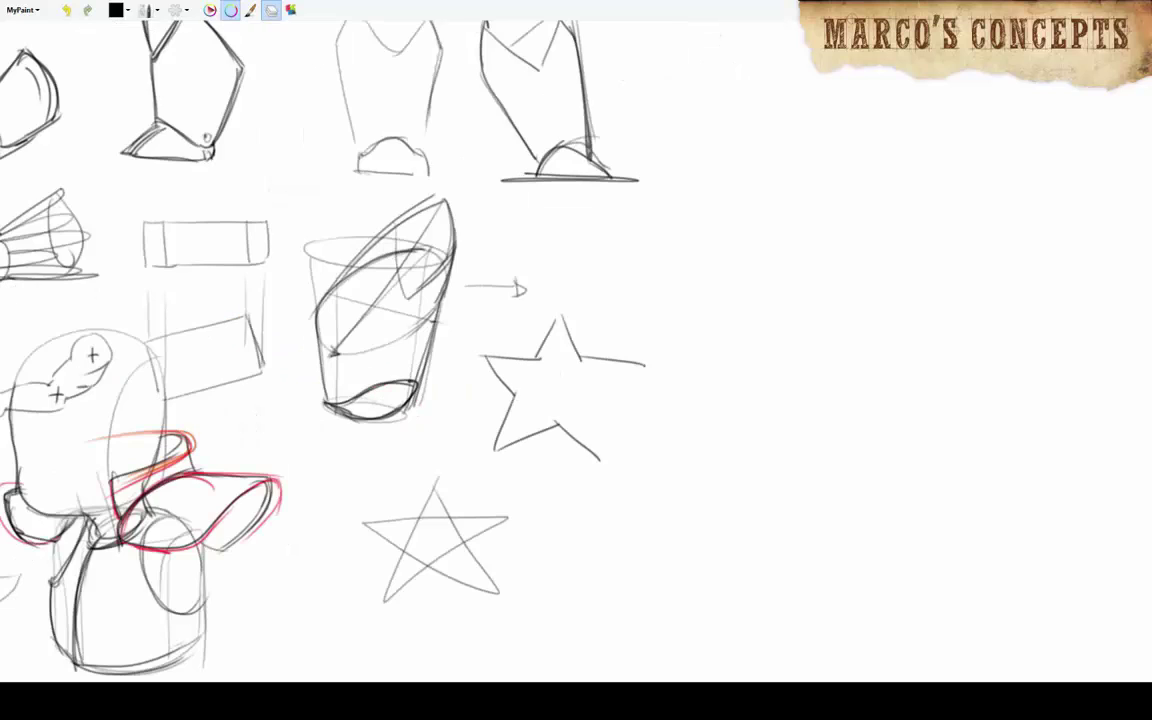
left_click_drag(544, 362, 544, 372)
left_click_drag(569, 362, 569, 372)
left_click_drag(539, 387, 584, 390)
Sketch a small chest armor piece below the torso study.
mouse_move(400, 400)
left_mouse_down()
mouse_move(675, 328)
mouse_move(891, 178)
left_mouse_up()
left_click_drag(600, 300, 533, 300)
left_click_drag(680, 490, 745, 487)
left_click_drag(688, 492, 690, 556)
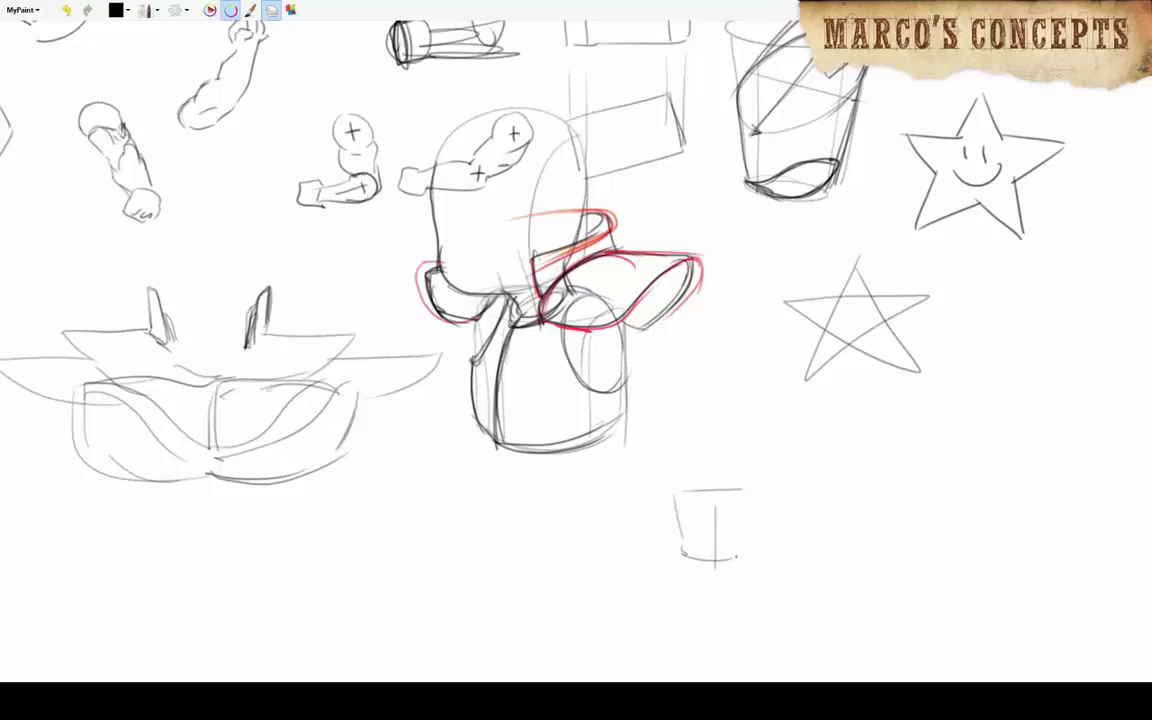
mouse_move(628, 480)
left_mouse_down()
mouse_move(680, 470)
mouse_move(808, 486)
left_mouse_up()
left_click_drag(692, 525, 587, 545)
mouse_move(500, 300)
left_mouse_down()
mouse_move(476, 303)
mouse_move(533, 251)
mouse_move(474, 306)
left_mouse_up()
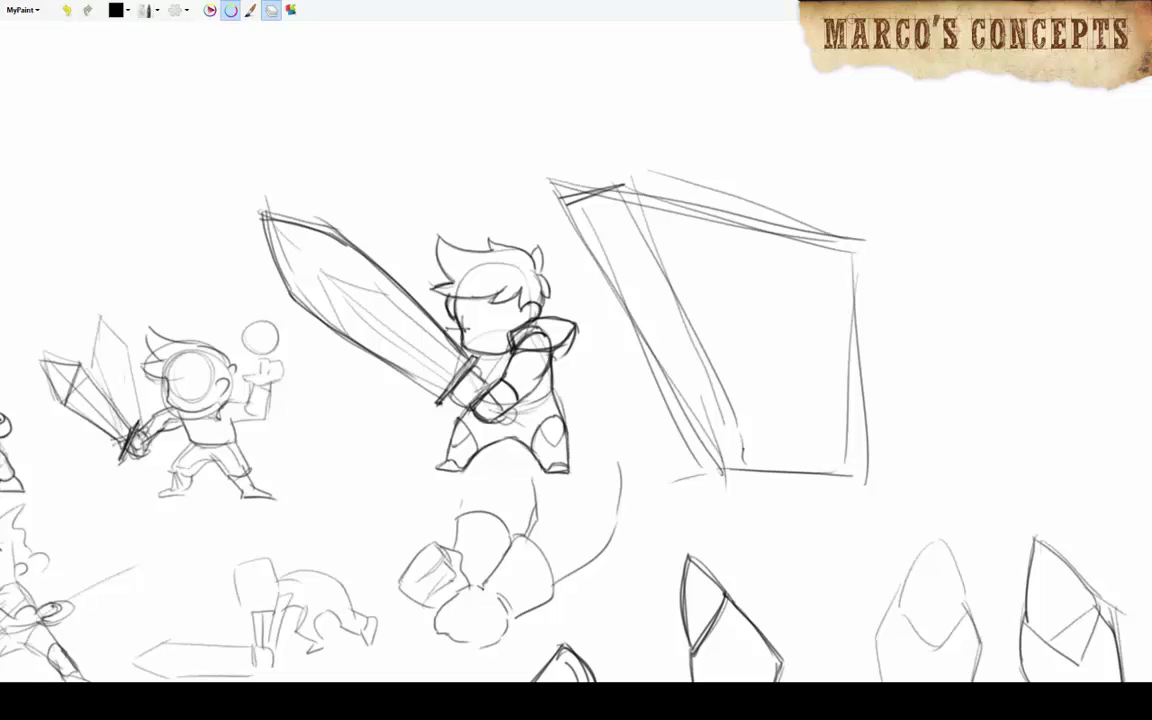
Pan and zoom out until the sword heroes and all armor, boot, star and chest studies fit the window.
left_click_drag(440, 500, 575, 28)
scroll(142, 241, "down", 2)
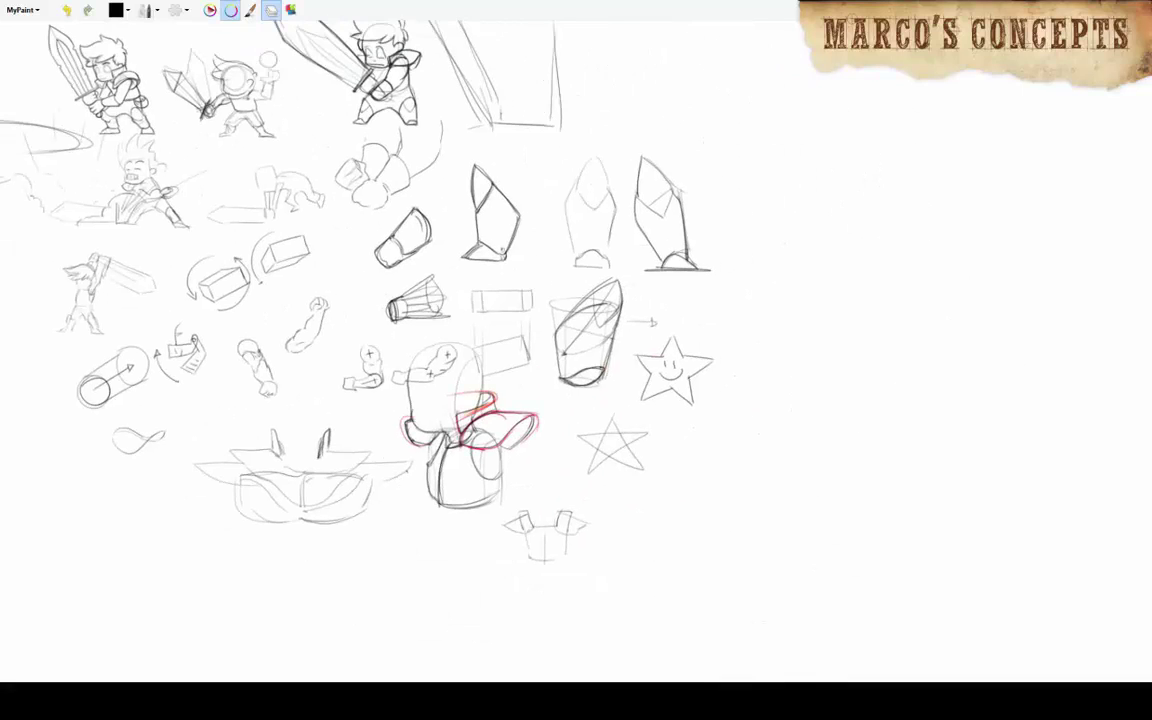
left_click_drag(500, 400, 725, 472)
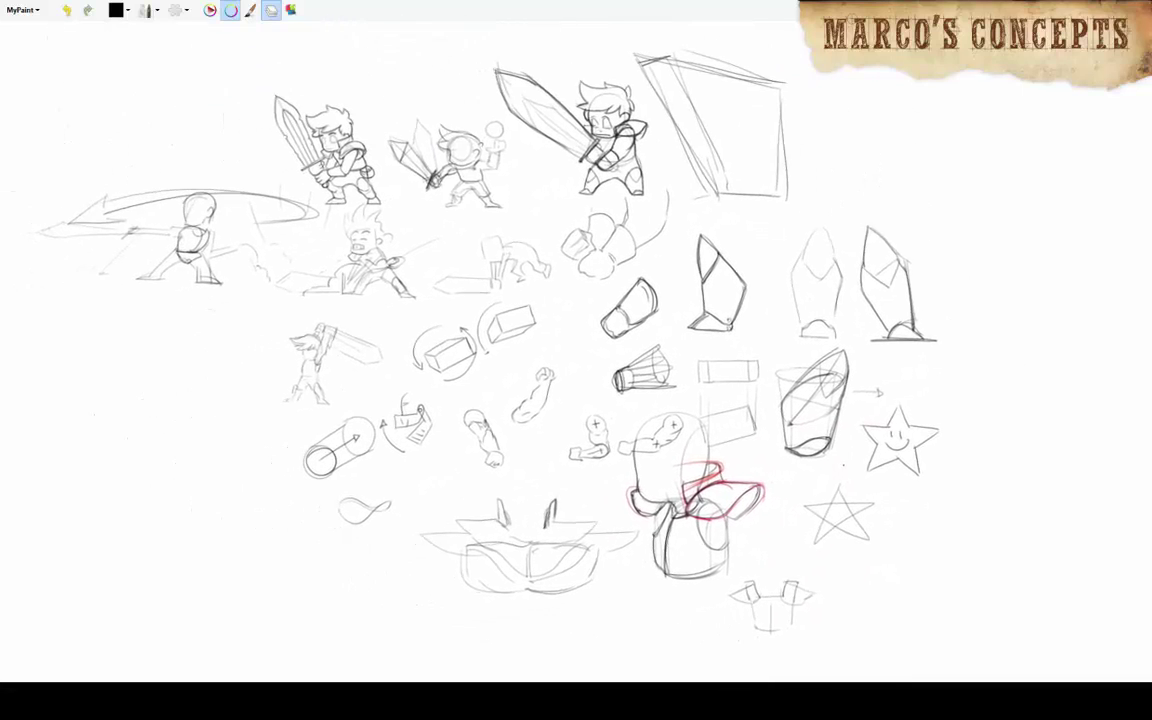